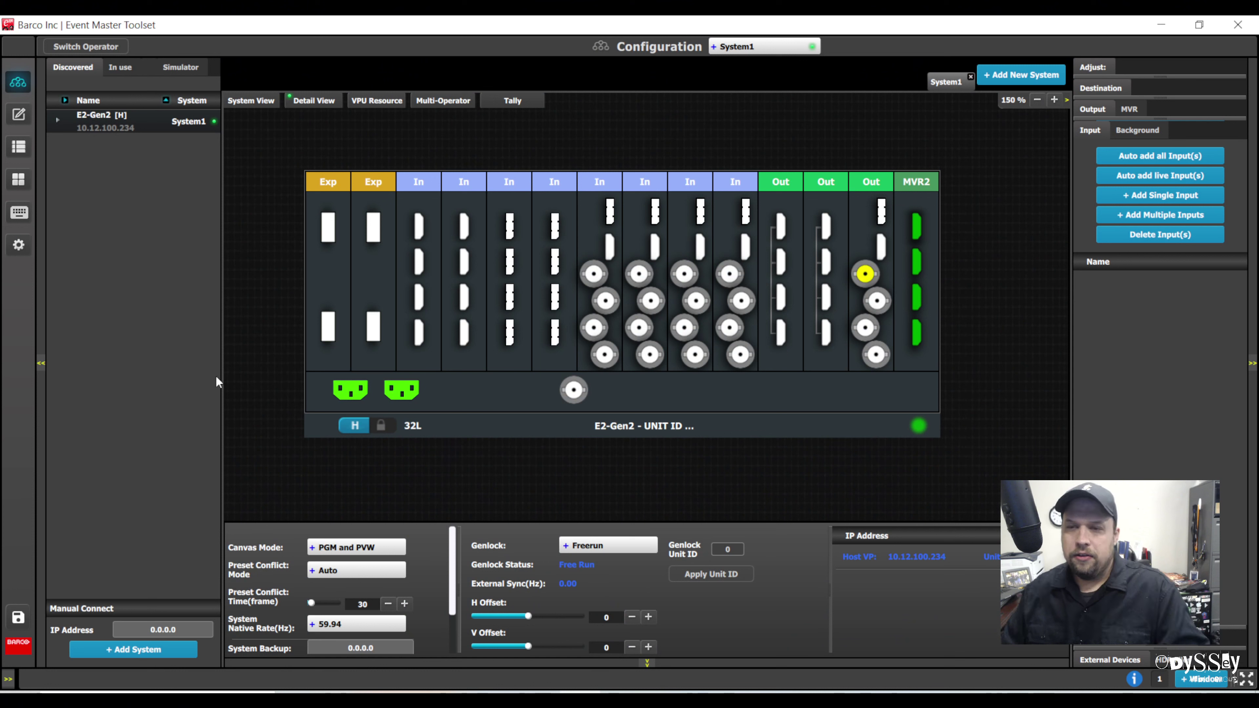
Create a screen destination and assign the first two SDI outputs of the output card to it.
left_click(865, 275)
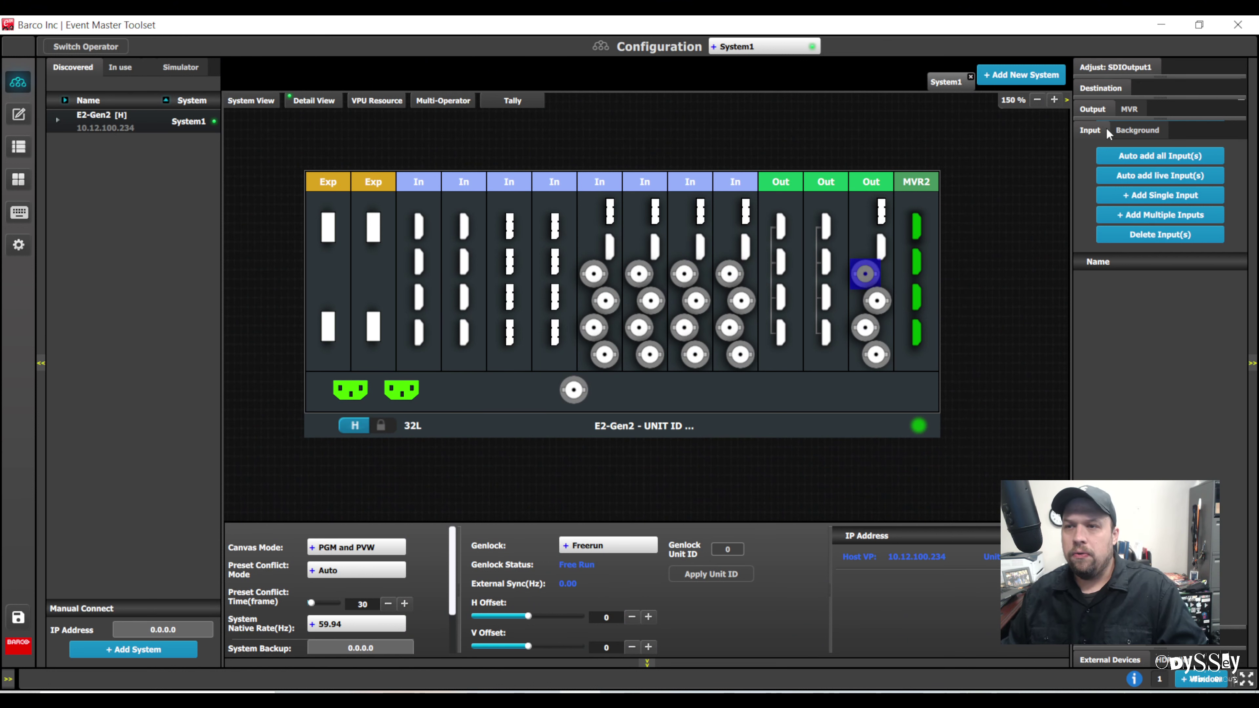
left_click(1107, 88)
left_click(1133, 113)
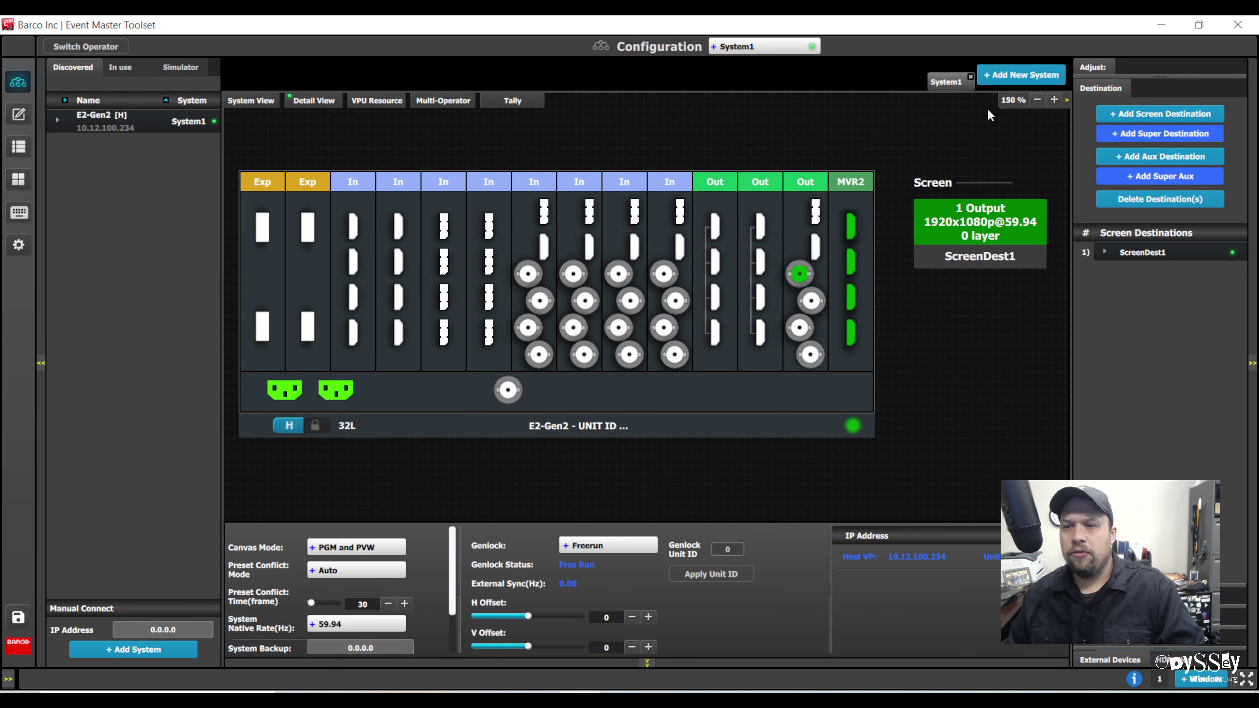
left_click(813, 307)
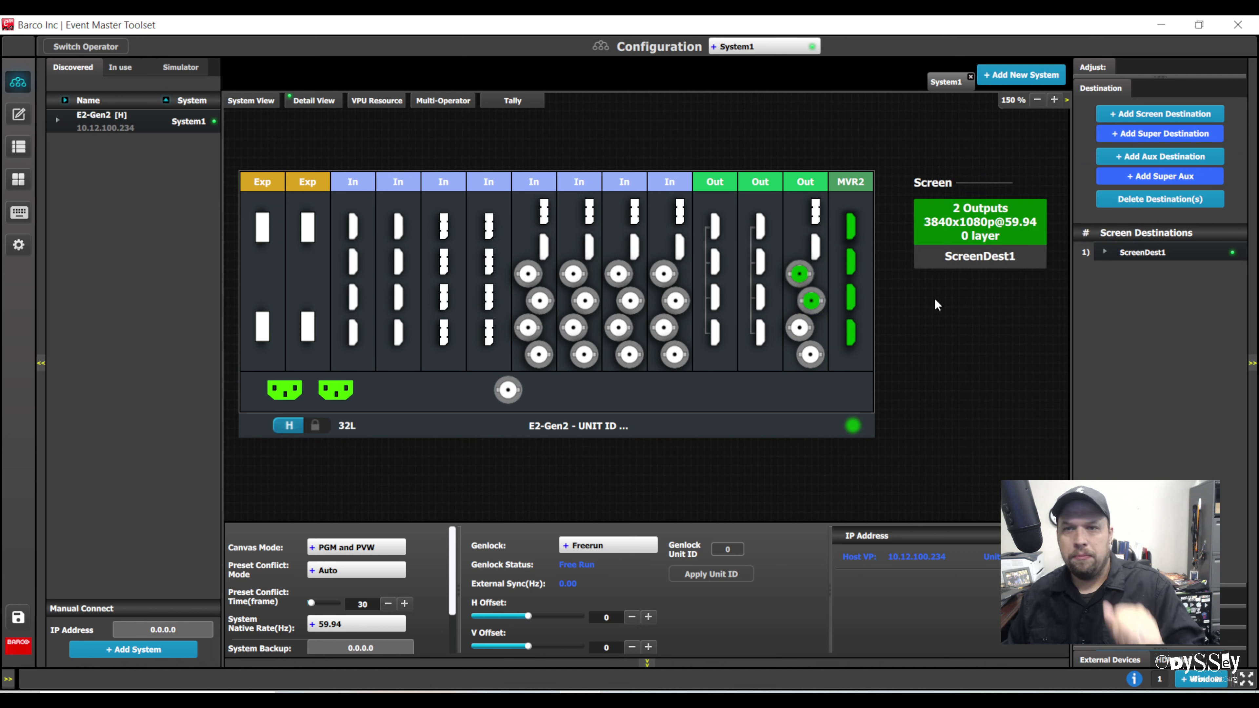
Assign four single-link (SL) mix layers to the ScreenDest1 screen destination.
left_click(936, 265)
left_click(1110, 75)
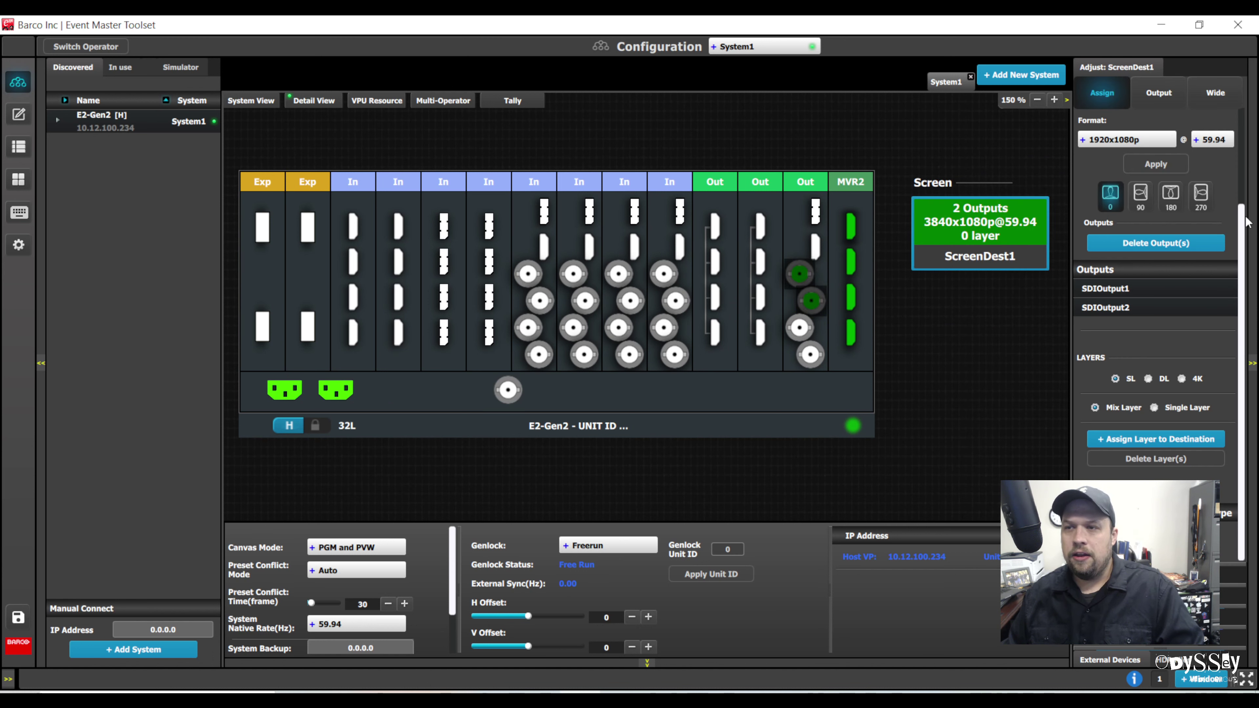
left_click(1123, 446)
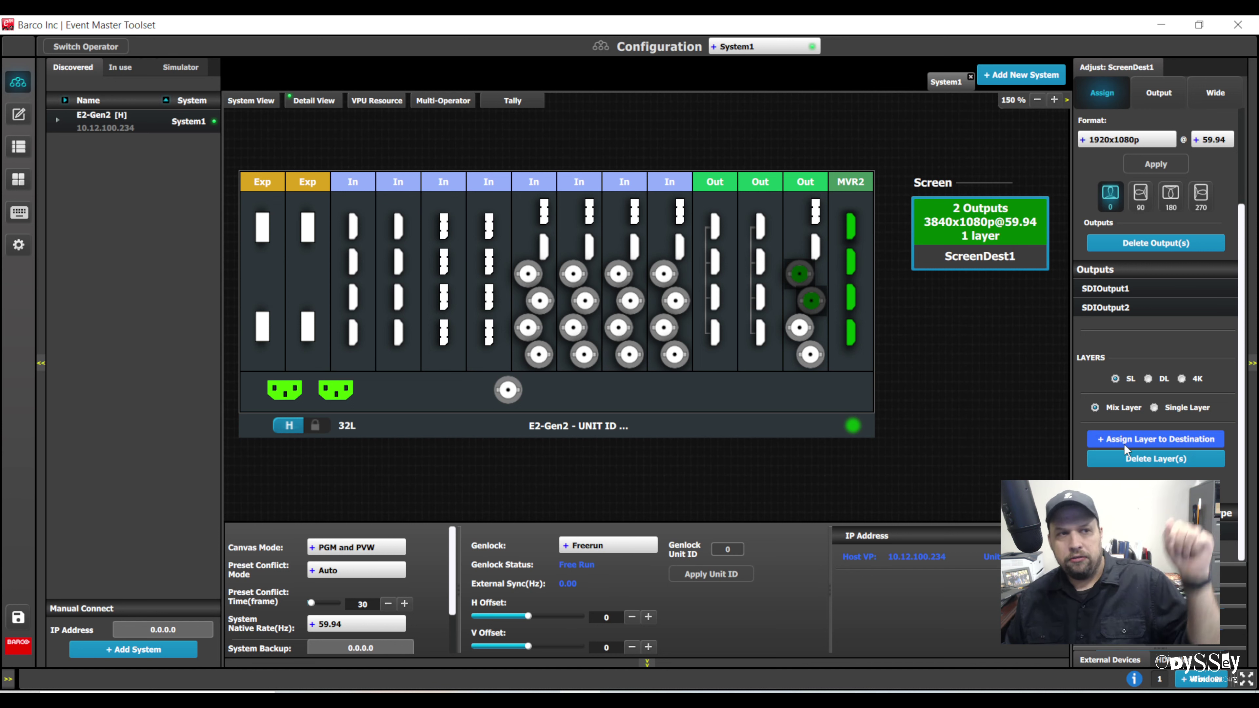
left_click(1127, 443)
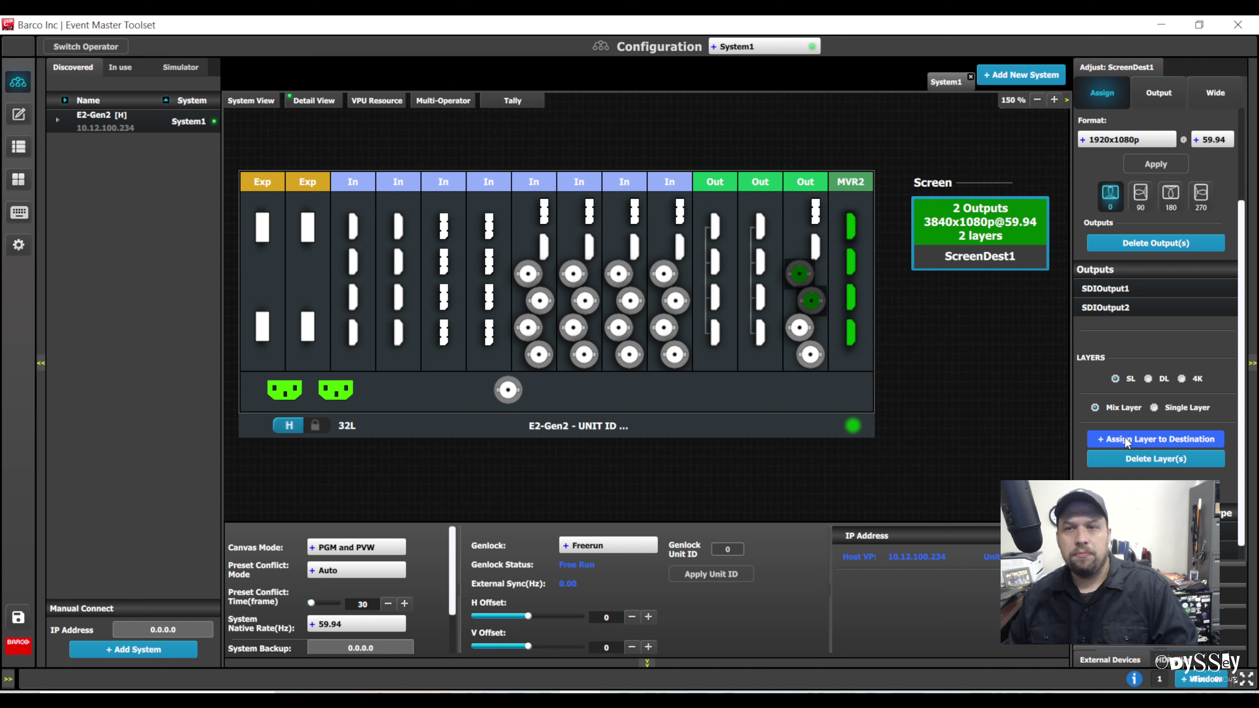
left_click(1126, 443)
left_click(1127, 443)
Add slot 7's first three SDI connectors as inputs and name them Cam 1, Cam 2 and Cam 3.
left_click_drag(529, 286, 541, 354)
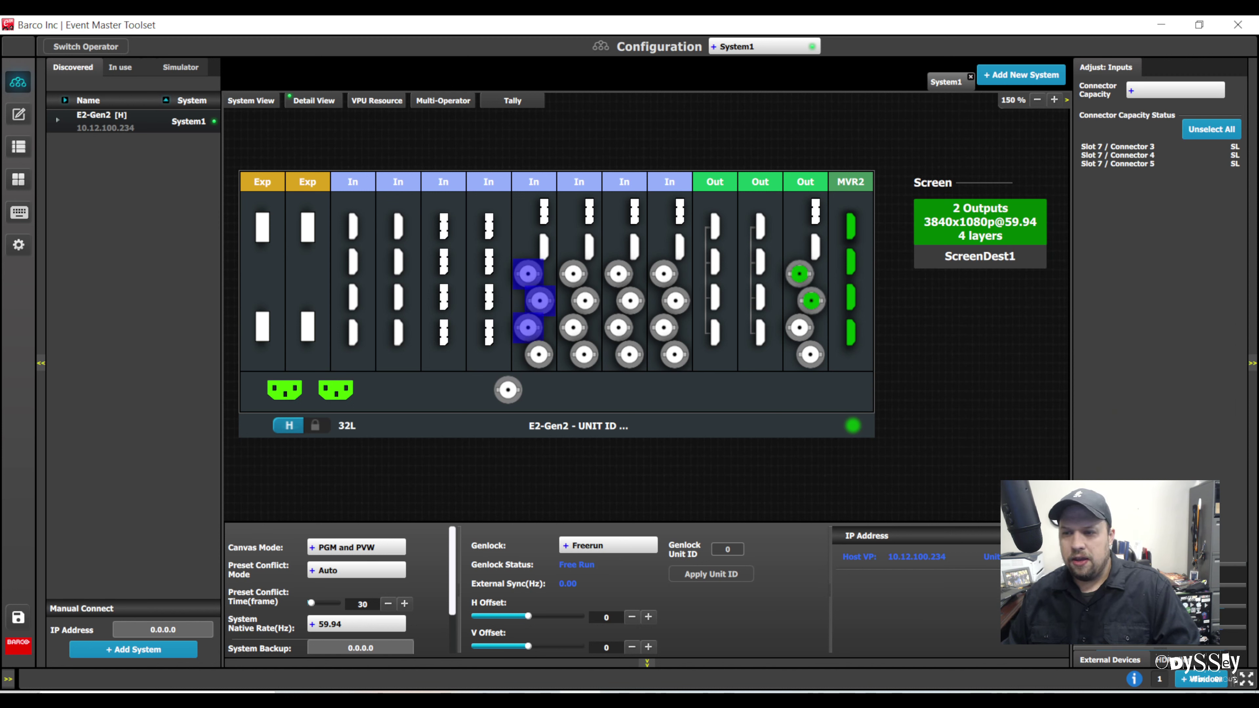
left_click(1052, 215)
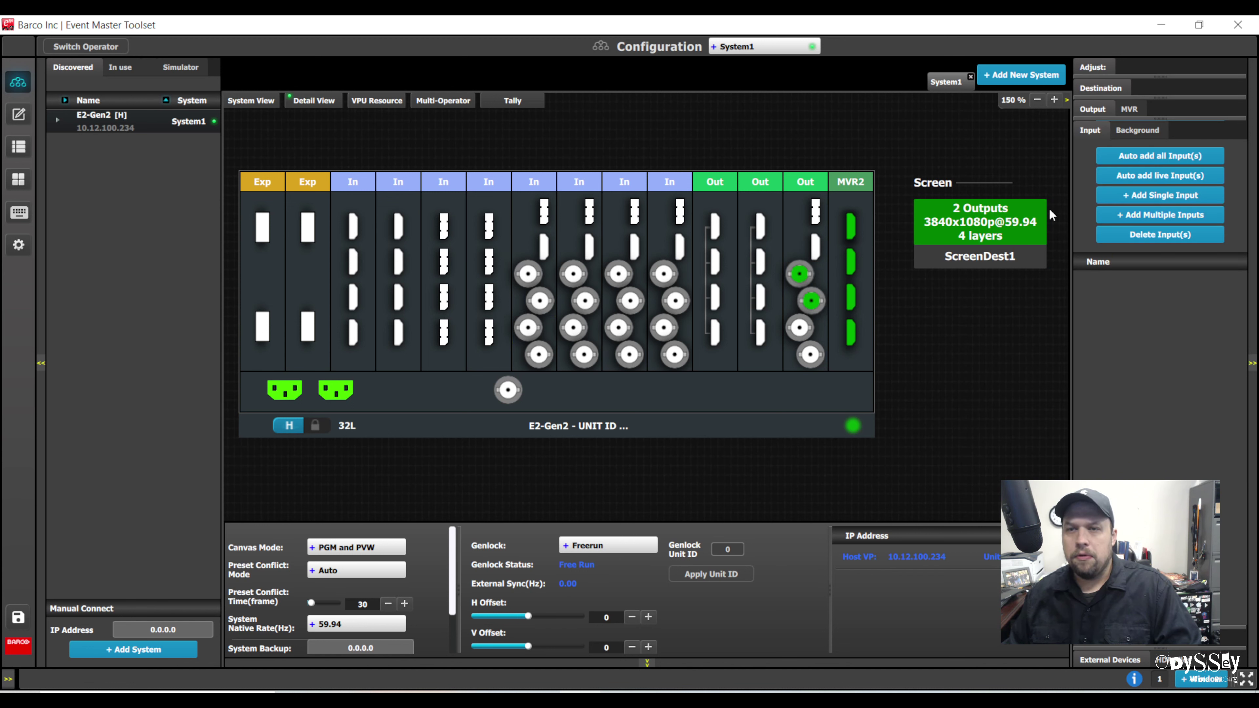
left_click(1199, 281)
type("Cam 1")
left_click(1121, 301)
type("Cam 2")
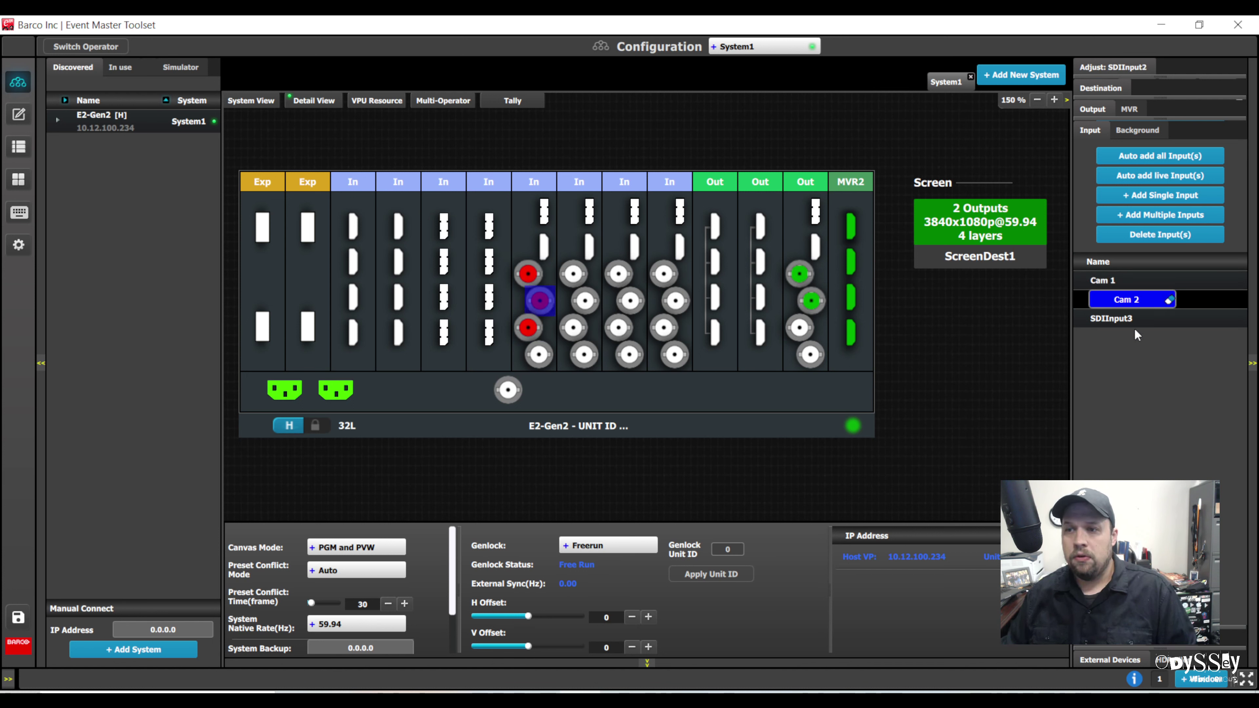
left_click(1125, 320)
type("Cam 3")
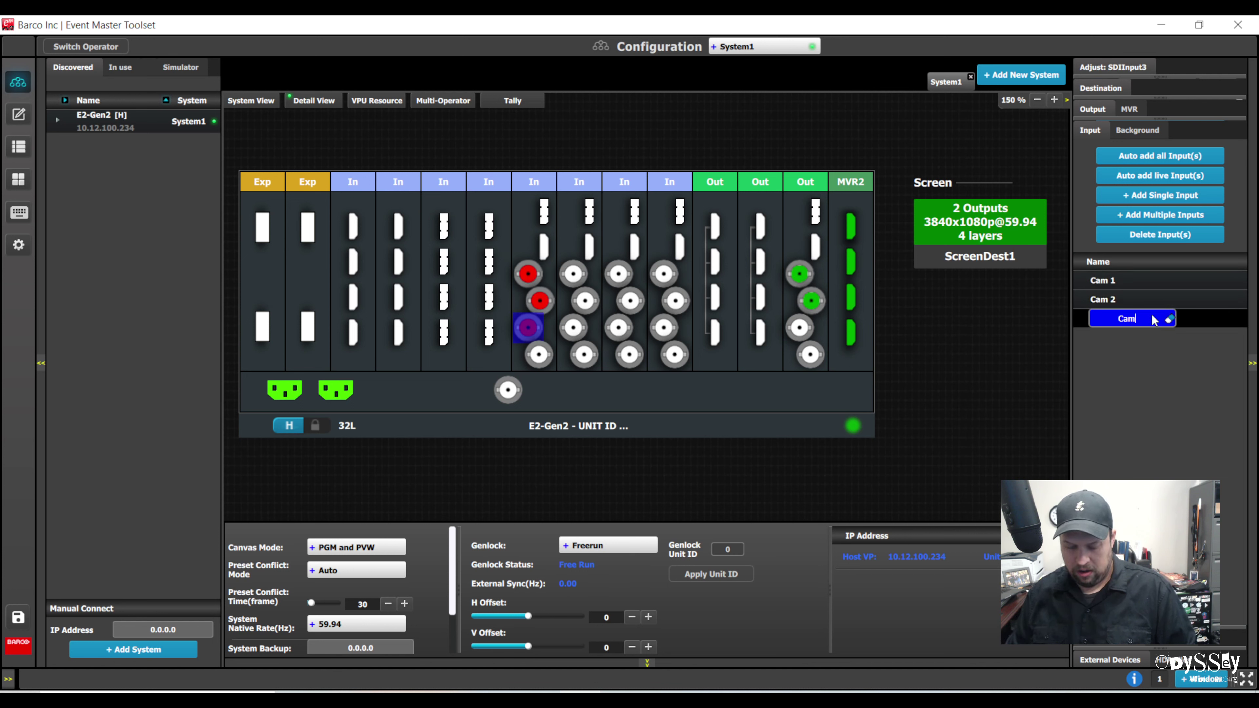
key("Return")
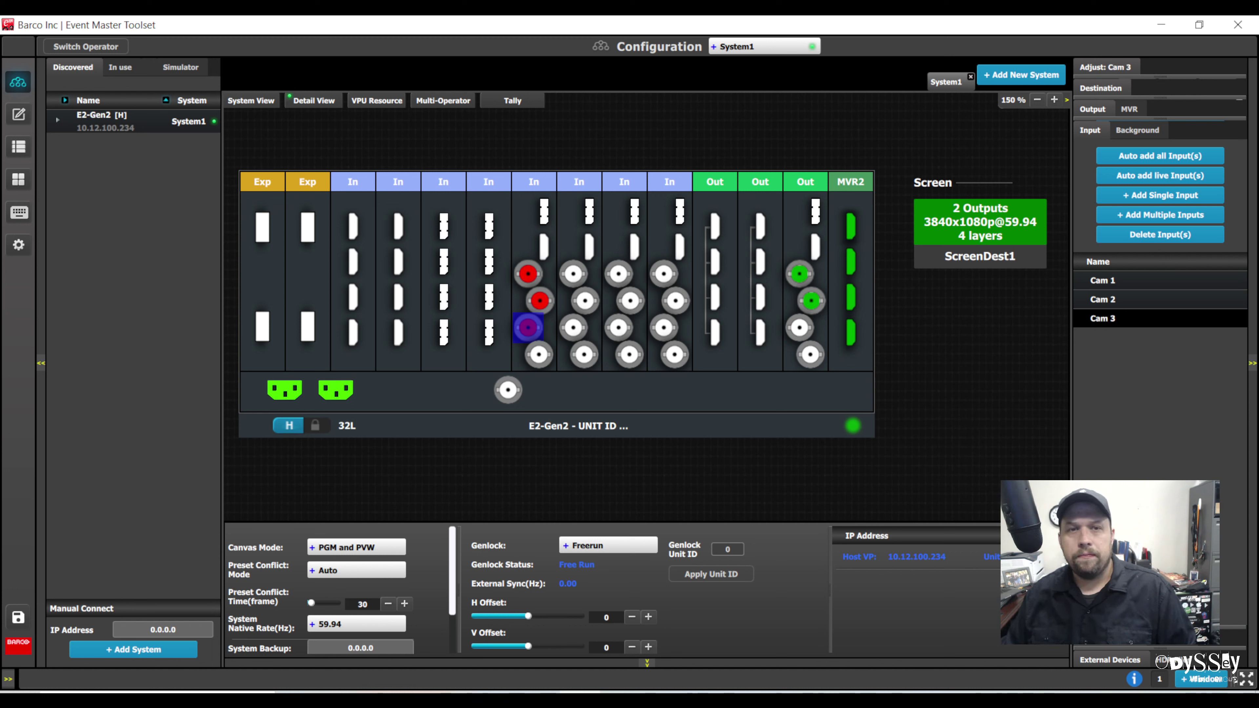
Open Programming, set the Program view to 75 % and display the inputs as thumbnails.
left_click(354, 228)
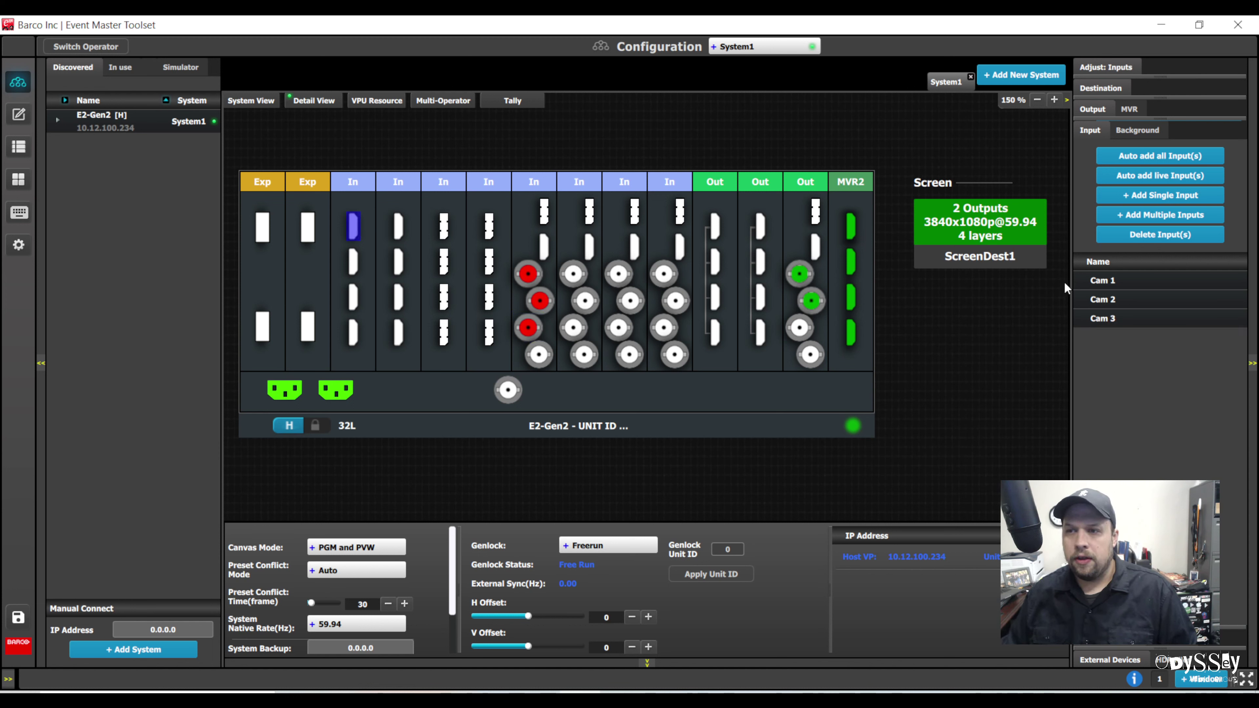
left_click(12, 123)
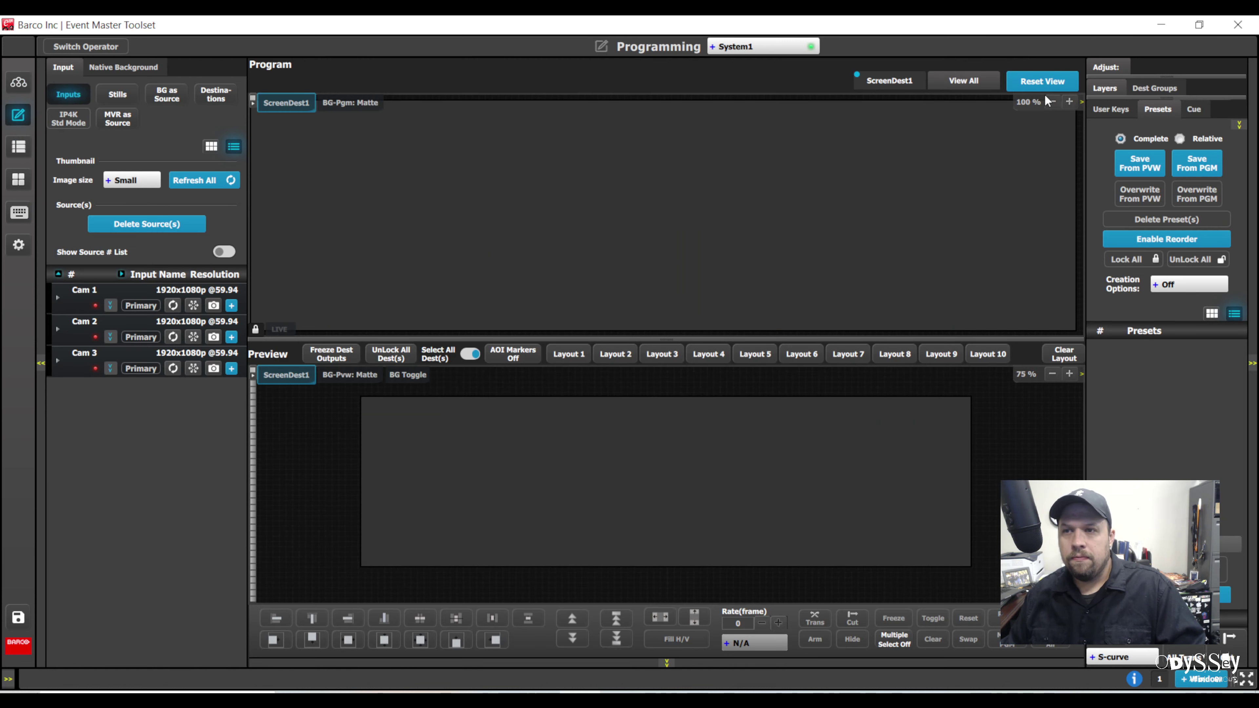
left_click(1047, 101)
left_click(211, 147)
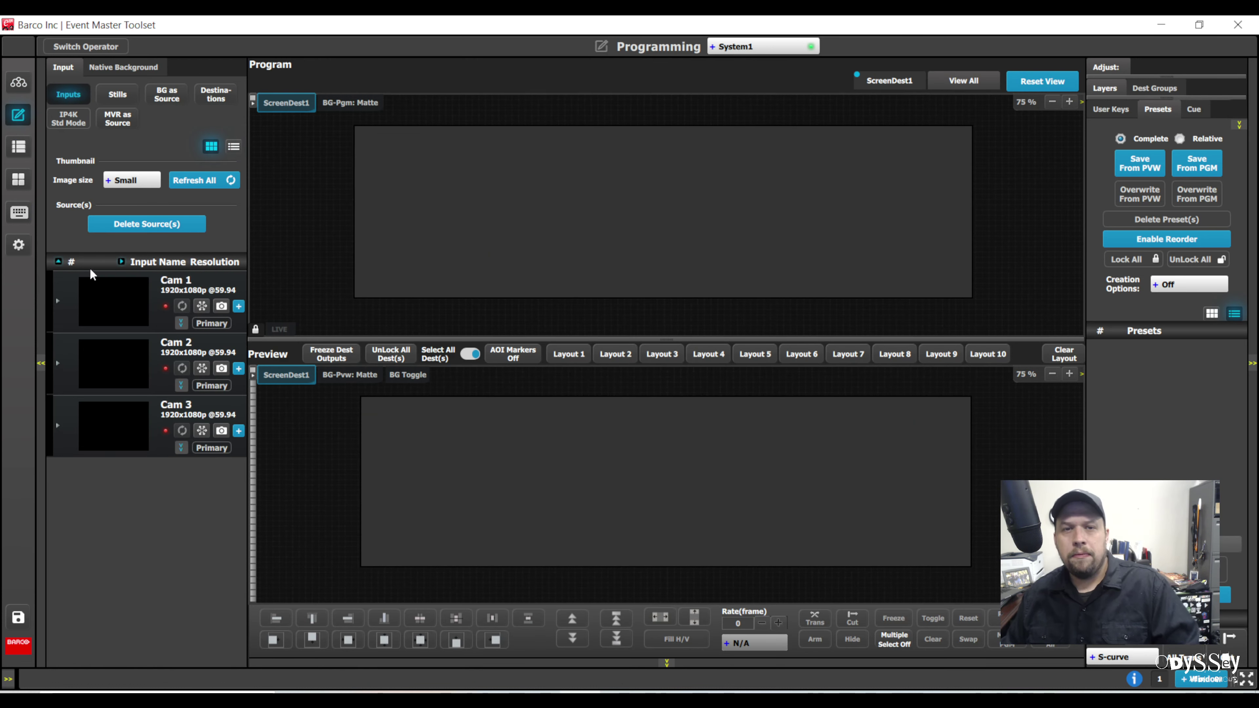
Set the CAM 1 image from the desktop's Source Thumbnails folder as the Cam 1 input's thumbnail.
left_click(100, 296)
scroll(401, 325, "up", 3)
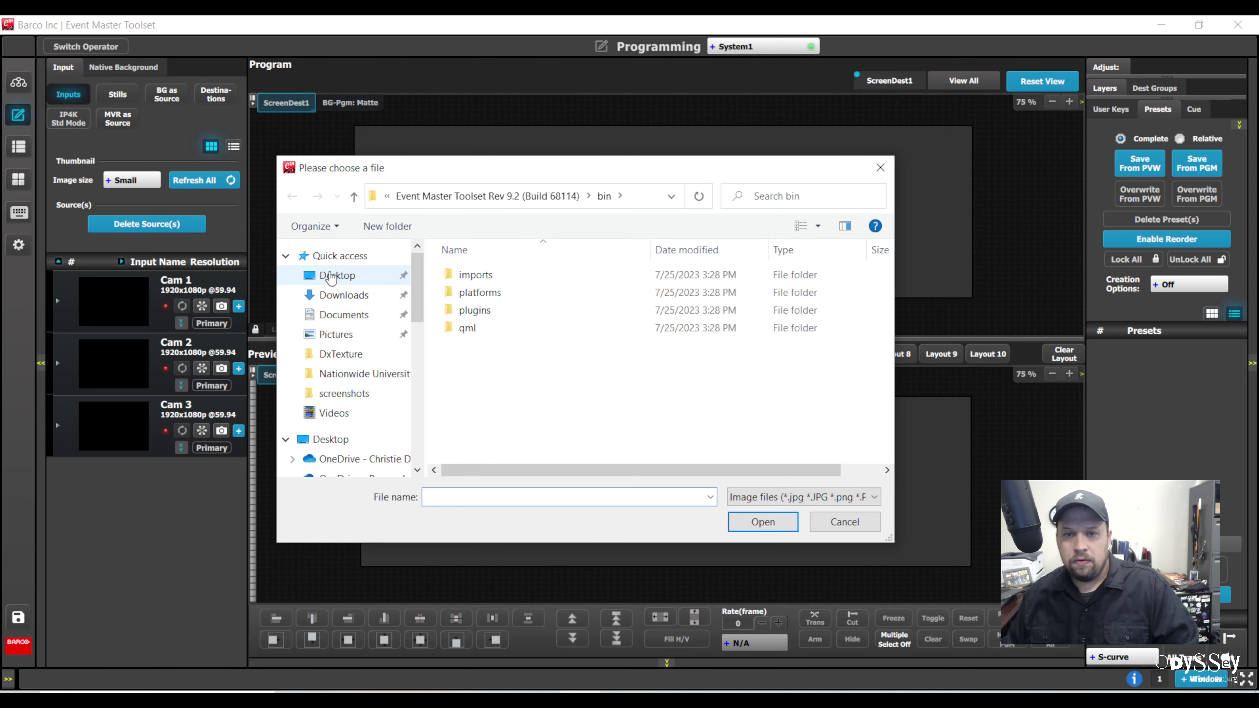
scroll(331, 347, "down", 5)
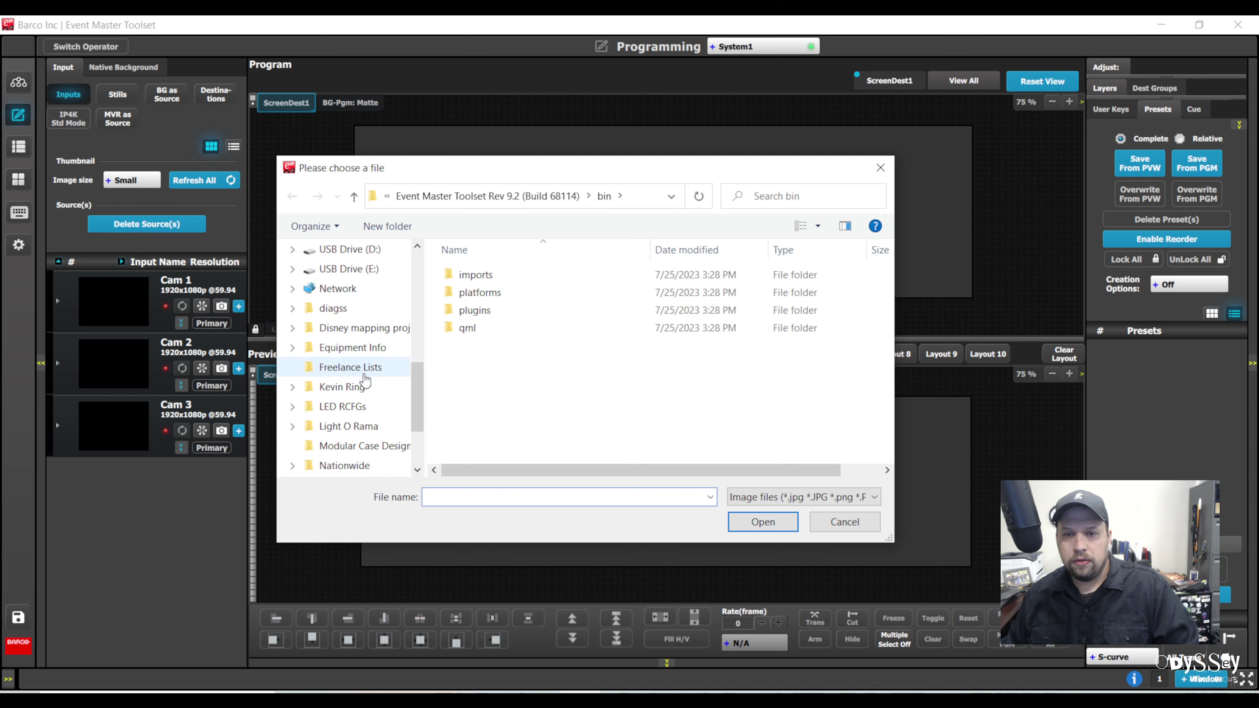
scroll(335, 365, "up", 1)
left_click(340, 289)
scroll(520, 337, "down", 10)
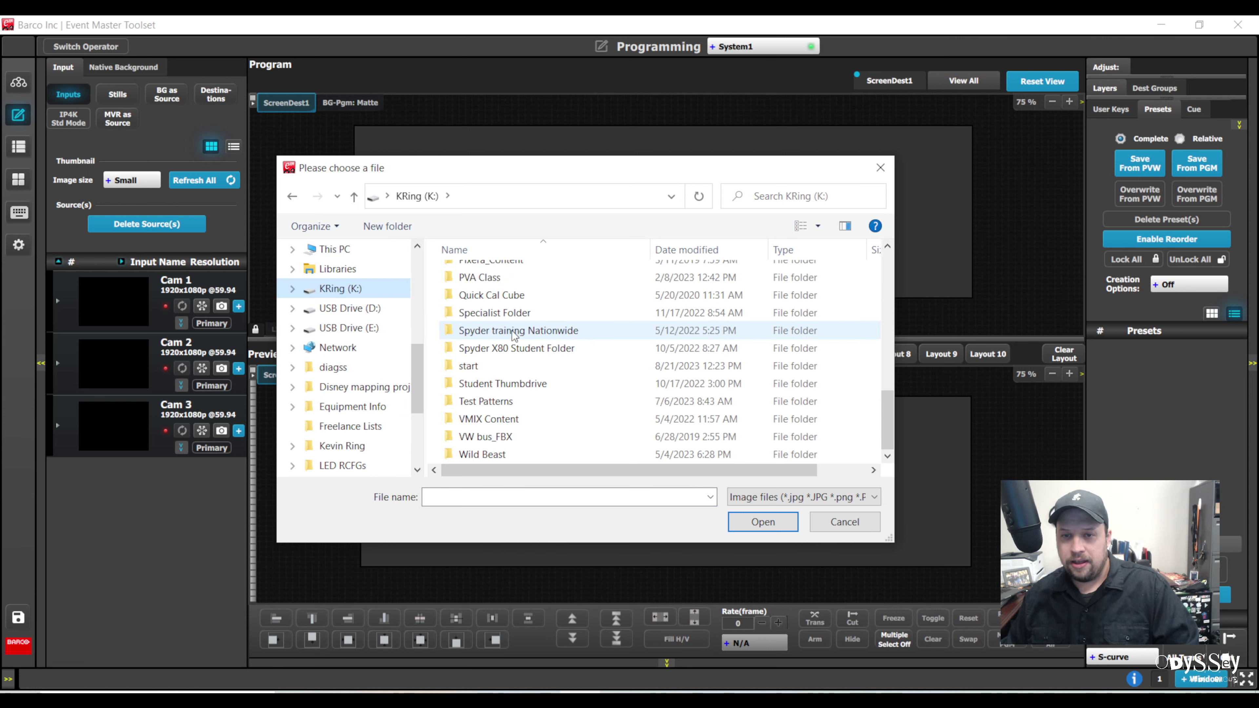
scroll(347, 343, "up", 5)
left_click(337, 275)
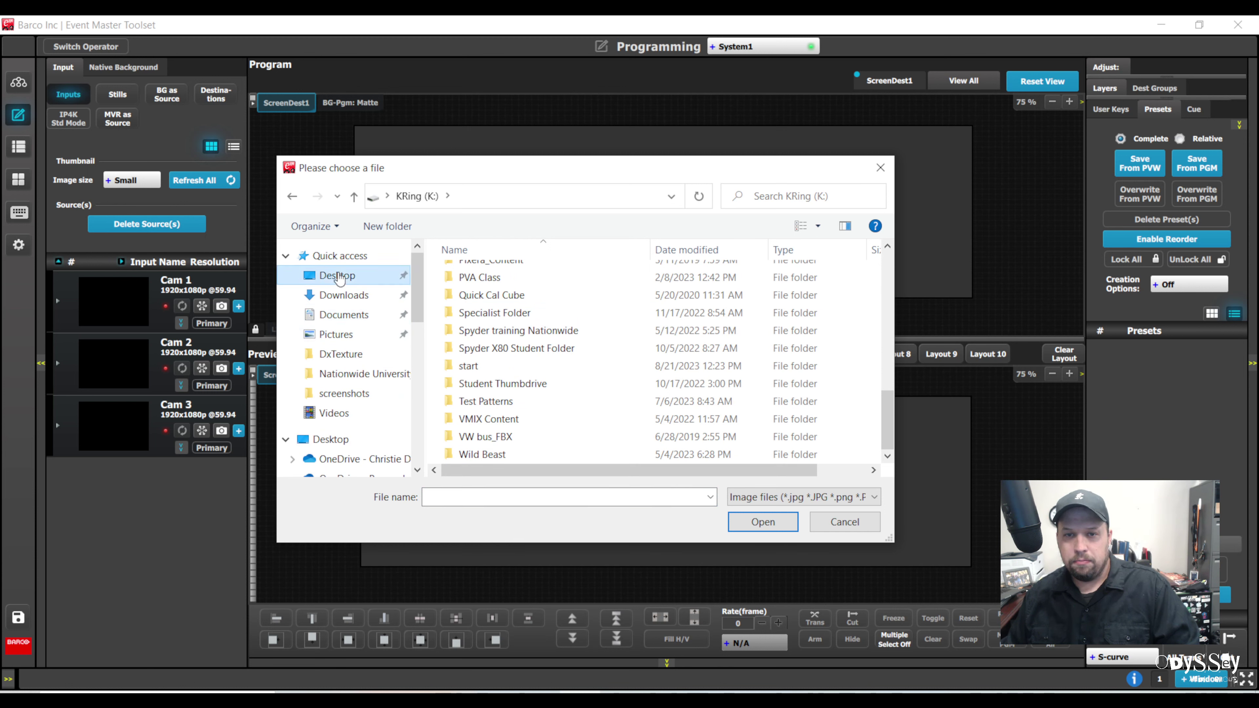
scroll(693, 397, "down", 2)
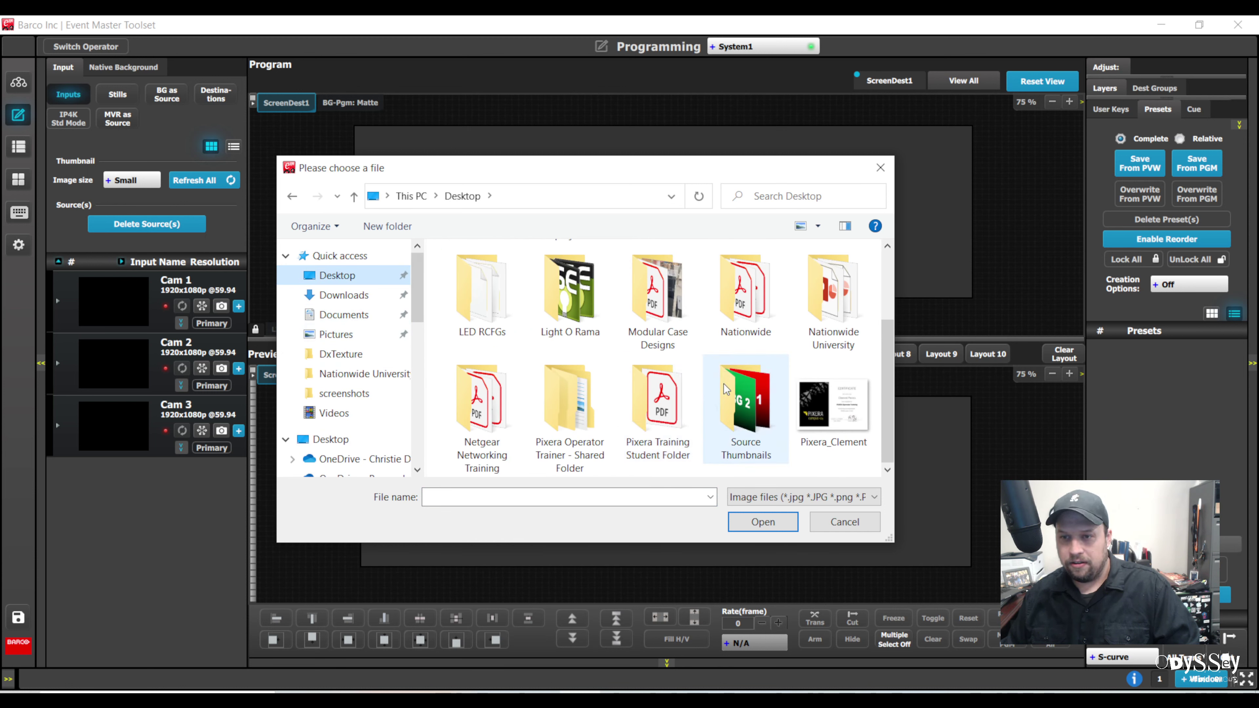
double_click(746, 397)
left_click(480, 343)
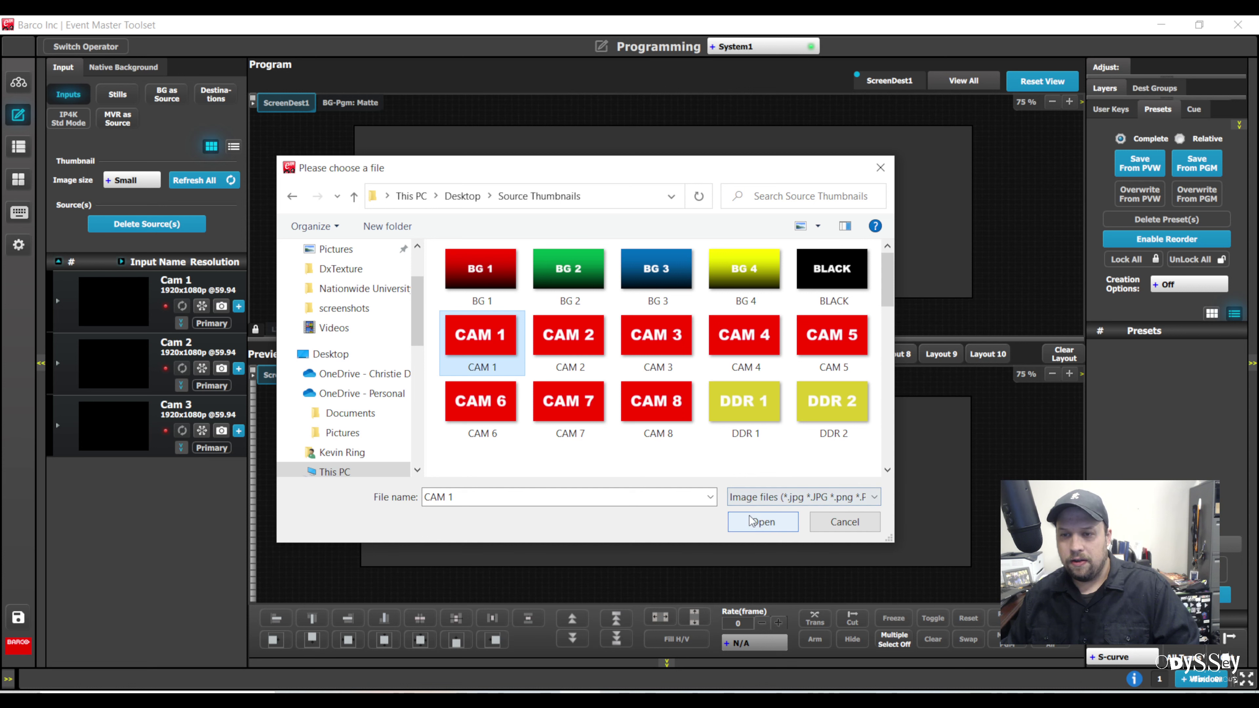
left_click(763, 521)
Set the CAM 2 and CAM 3 images from the Source Thumbnails folder as the Cam 2 and Cam 3 input thumbnails.
left_click(221, 368)
left_click(570, 399)
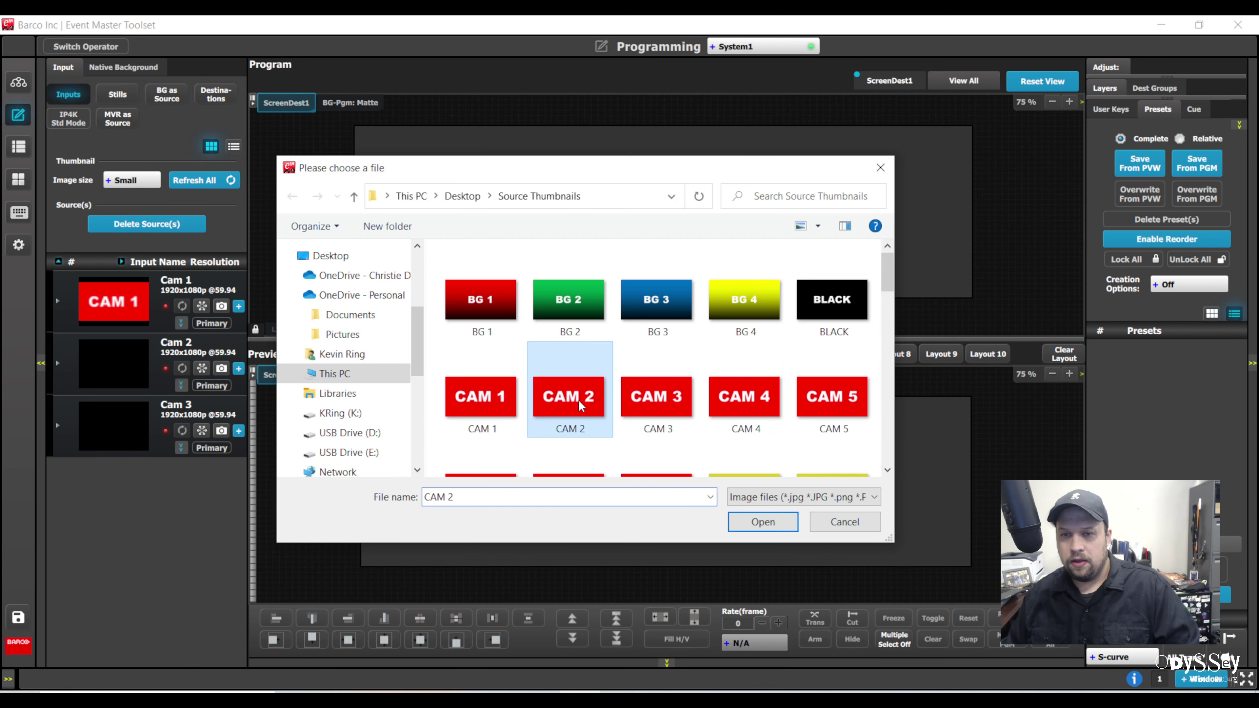
left_click(758, 521)
left_click(221, 430)
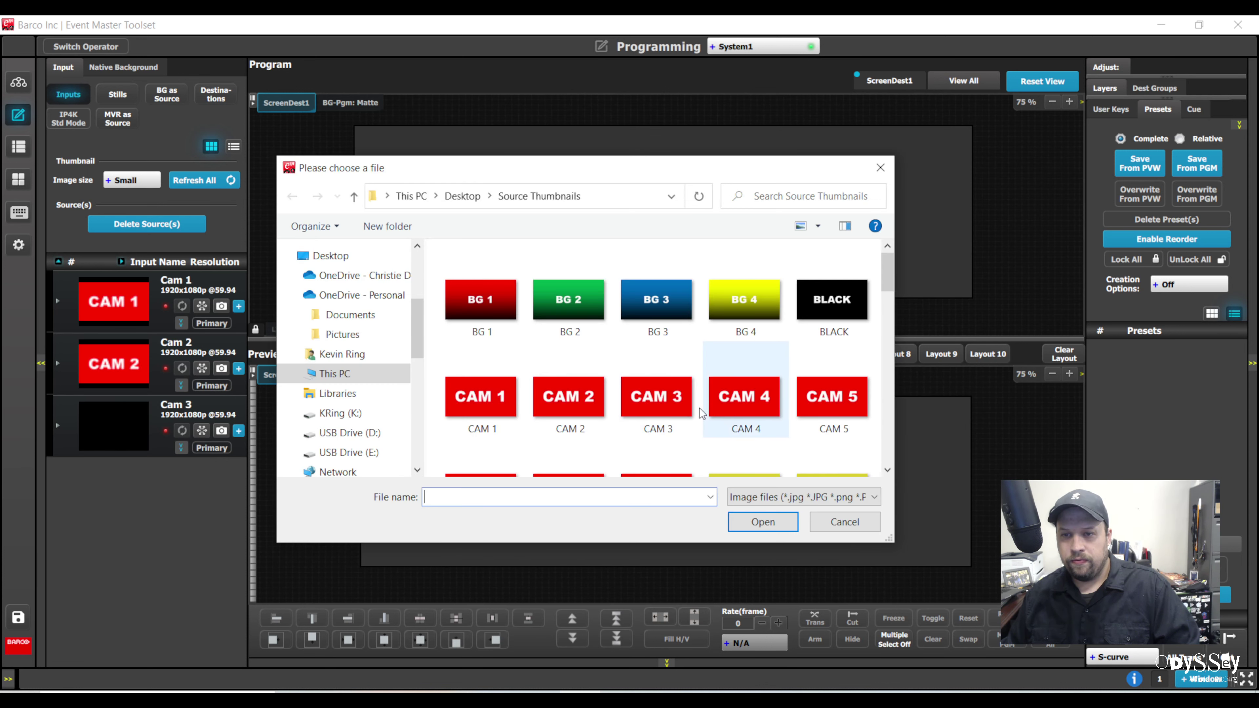
left_click(655, 397)
left_click(758, 520)
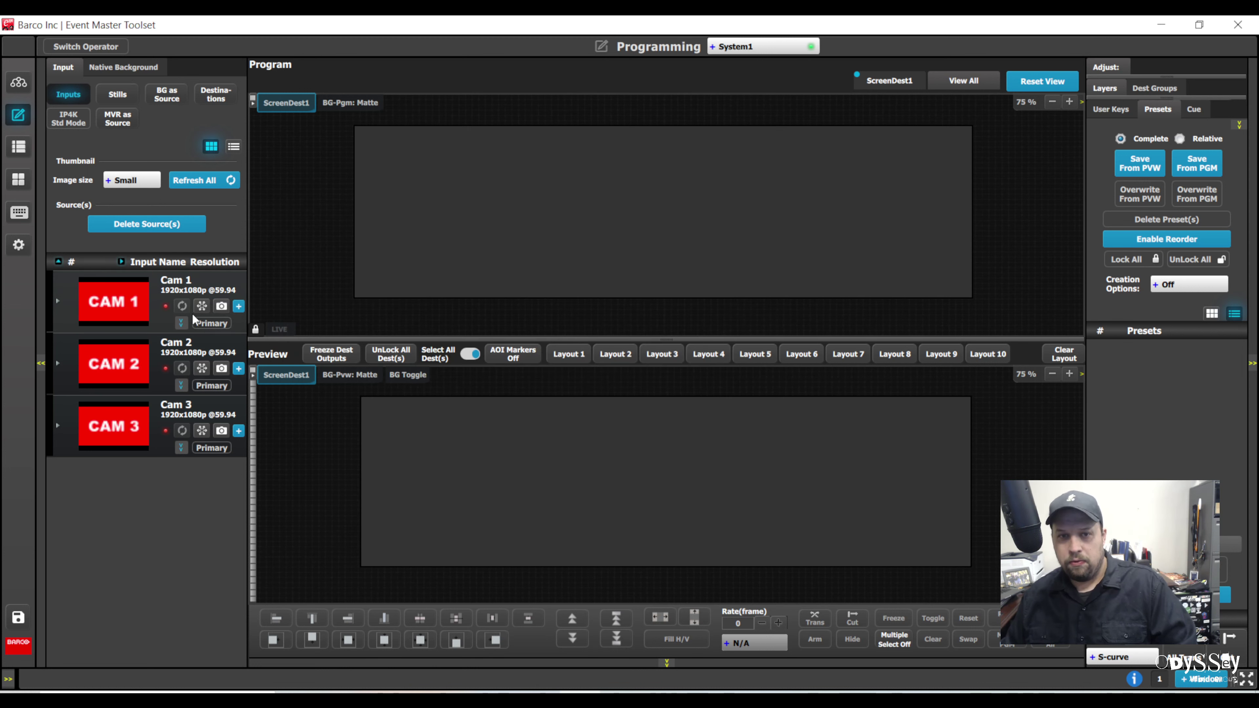
Put Cam 1 at full screen height, followed by Cam 2, on the centred Preview layer of ScreenDest1, transitioning each to Program.
left_click_drag(185, 289, 629, 502)
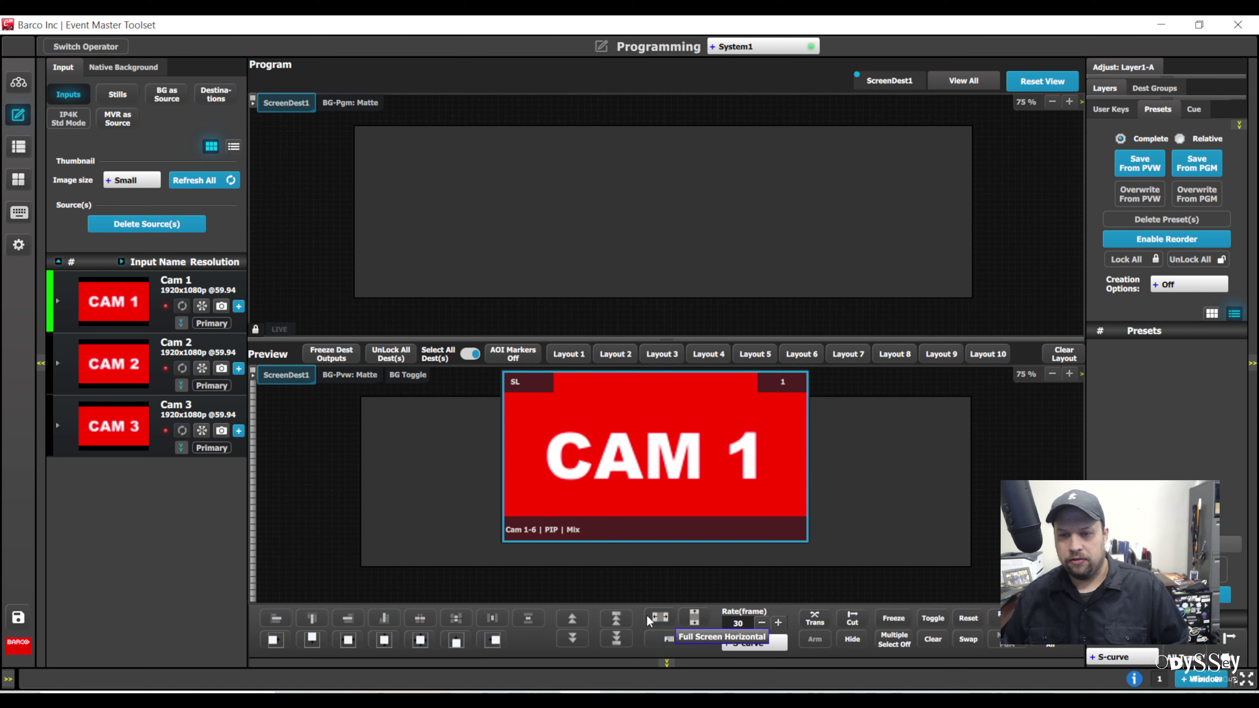
left_click(694, 623)
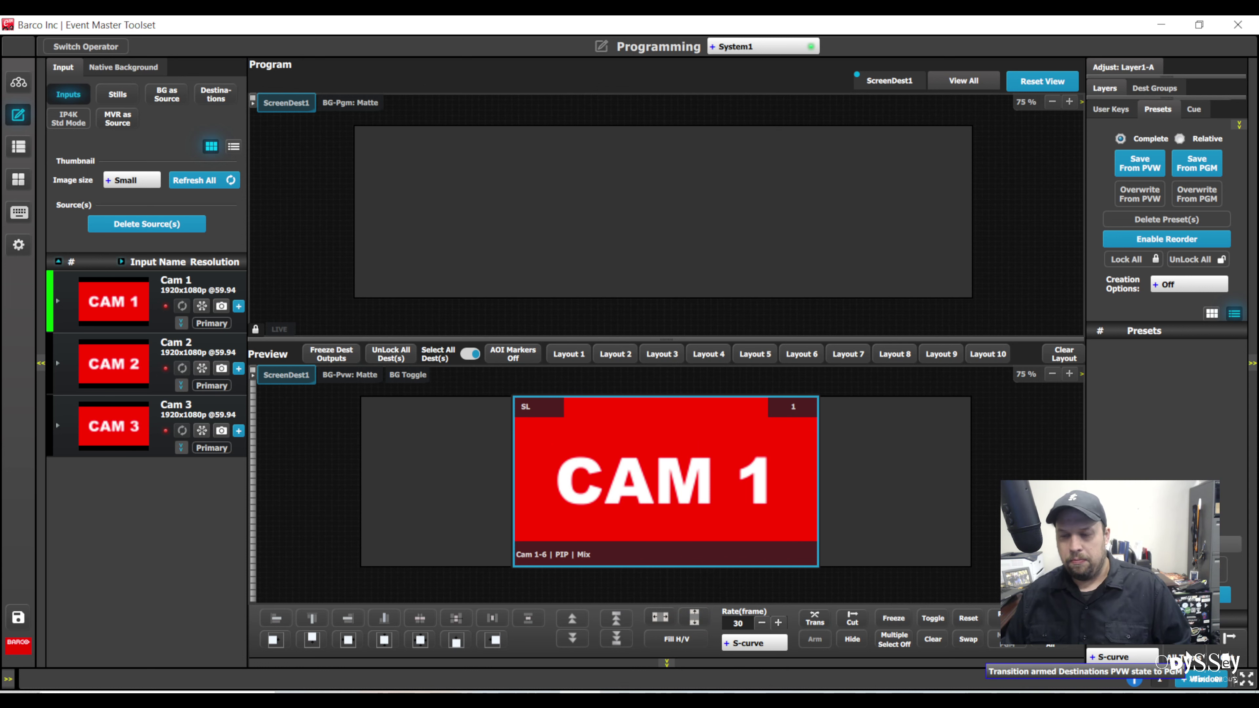
left_click(1050, 643)
left_click_drag(113, 364, 604, 411)
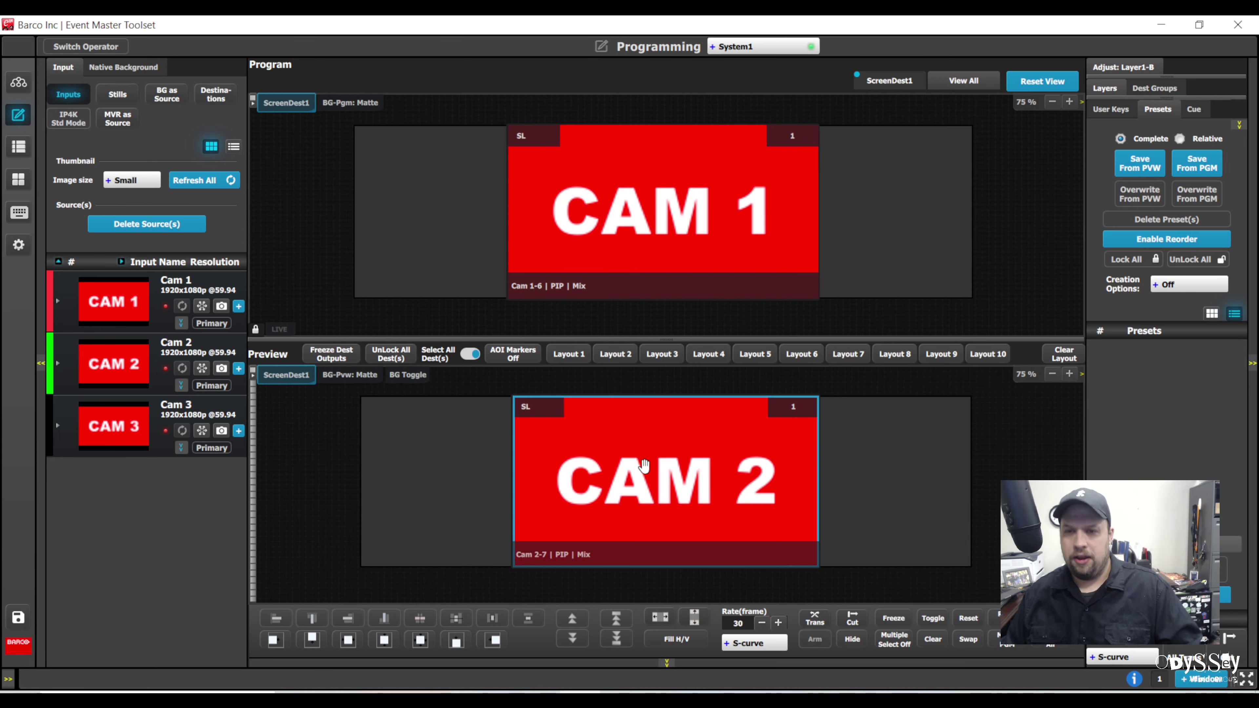
left_click(1229, 652)
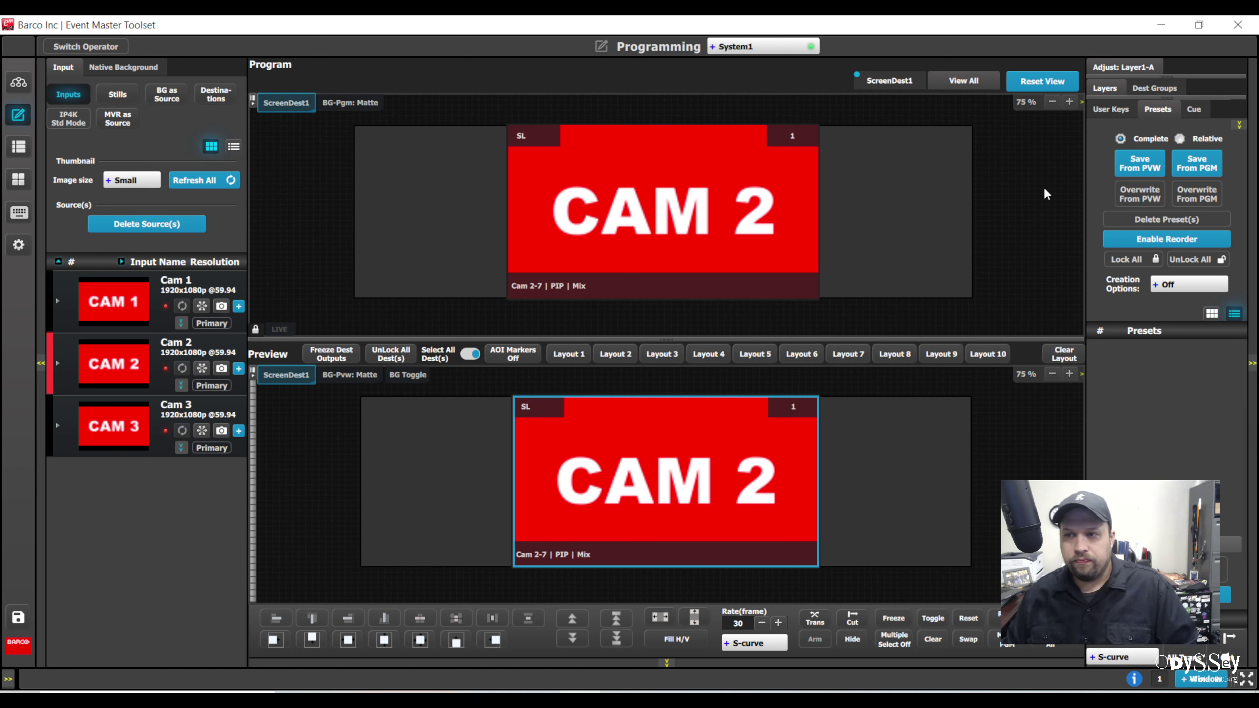
Place Cam 1, Cam 2 and Cam 3 in turn on the Preview layer, saving each look as a preset from Preview.
left_click_drag(114, 302, 719, 481)
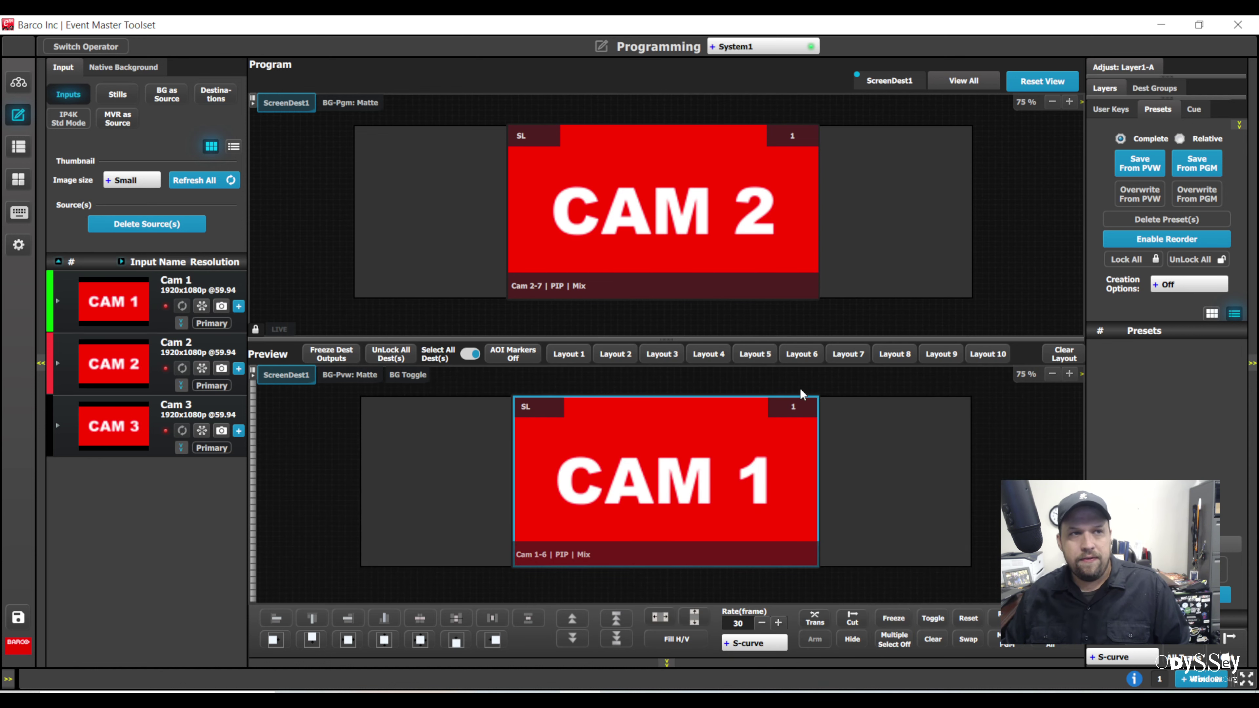
left_click(1140, 169)
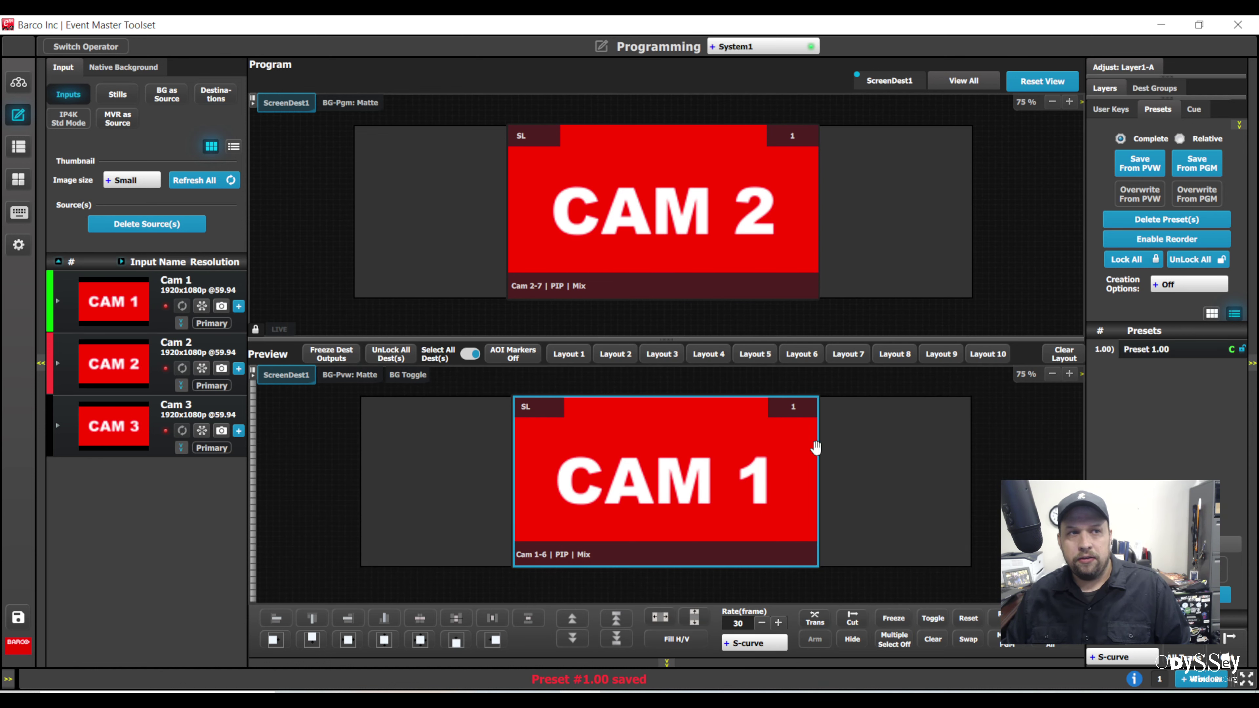
left_click_drag(114, 364, 664, 476)
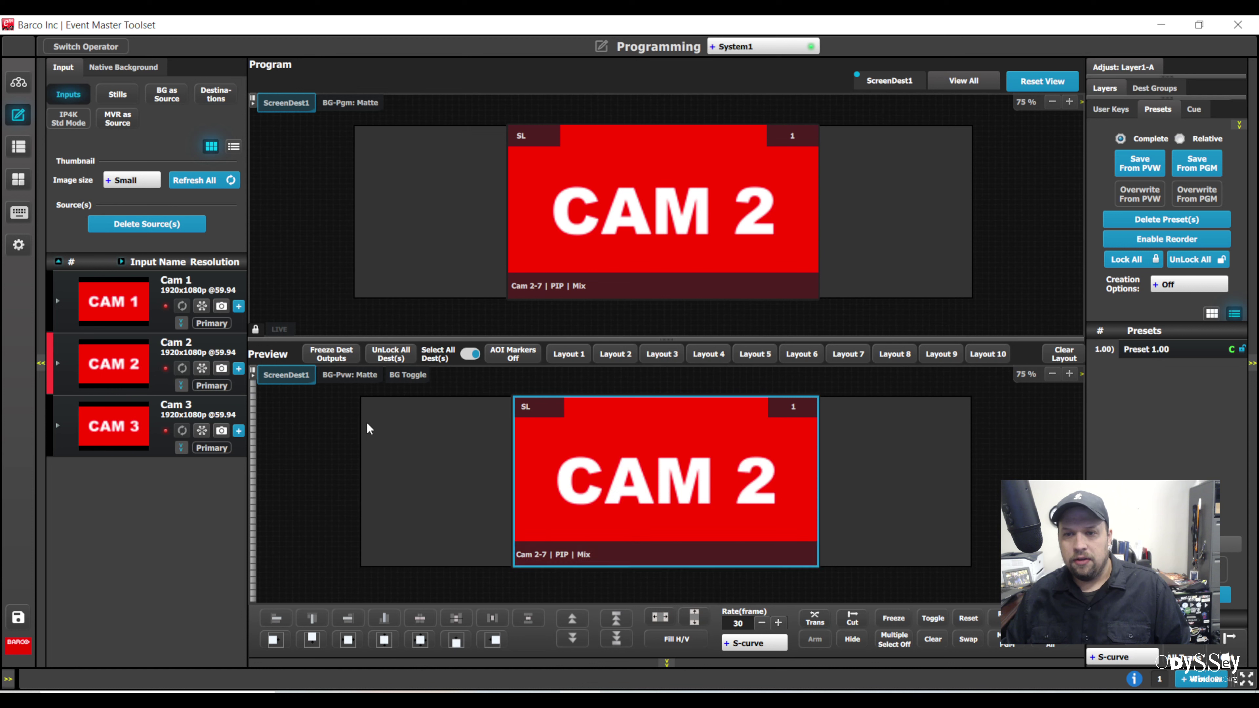
left_click(1148, 170)
left_click_drag(113, 426, 694, 491)
left_click(1140, 171)
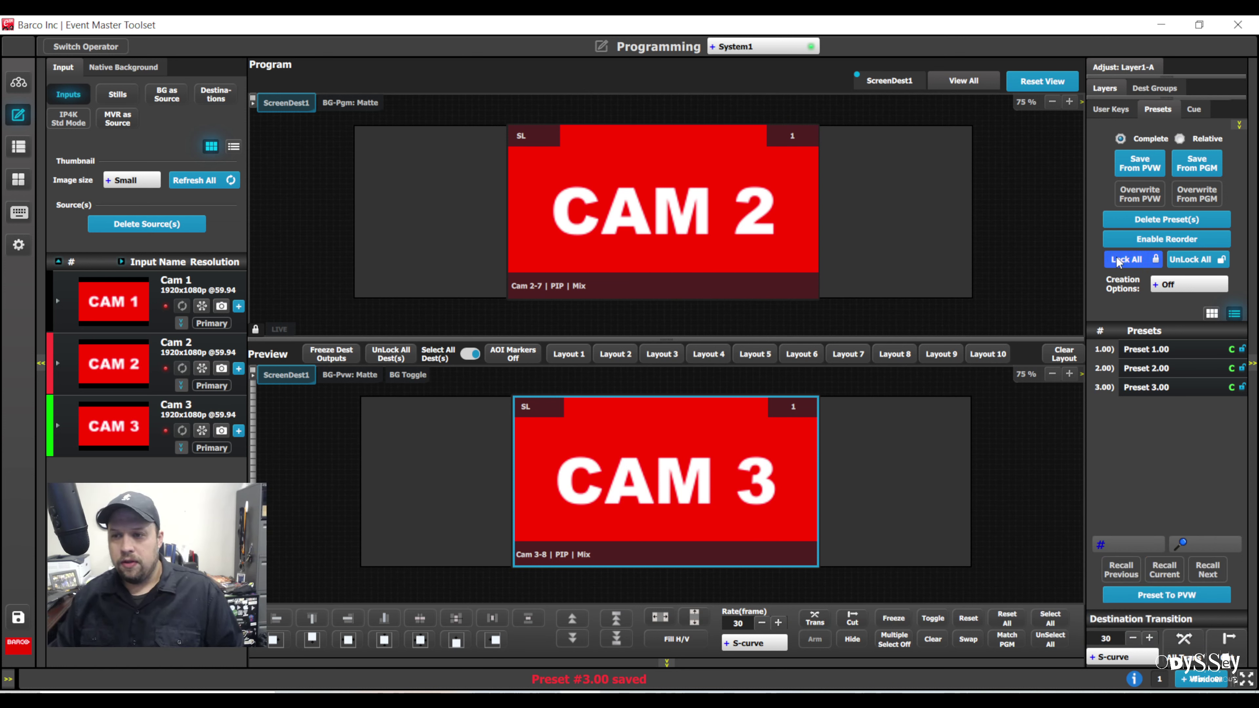
Recall Preset 1.00, Preset 2.00 and Preset 3.00 to Preview in turn, taking each one to Program.
left_click(1160, 357)
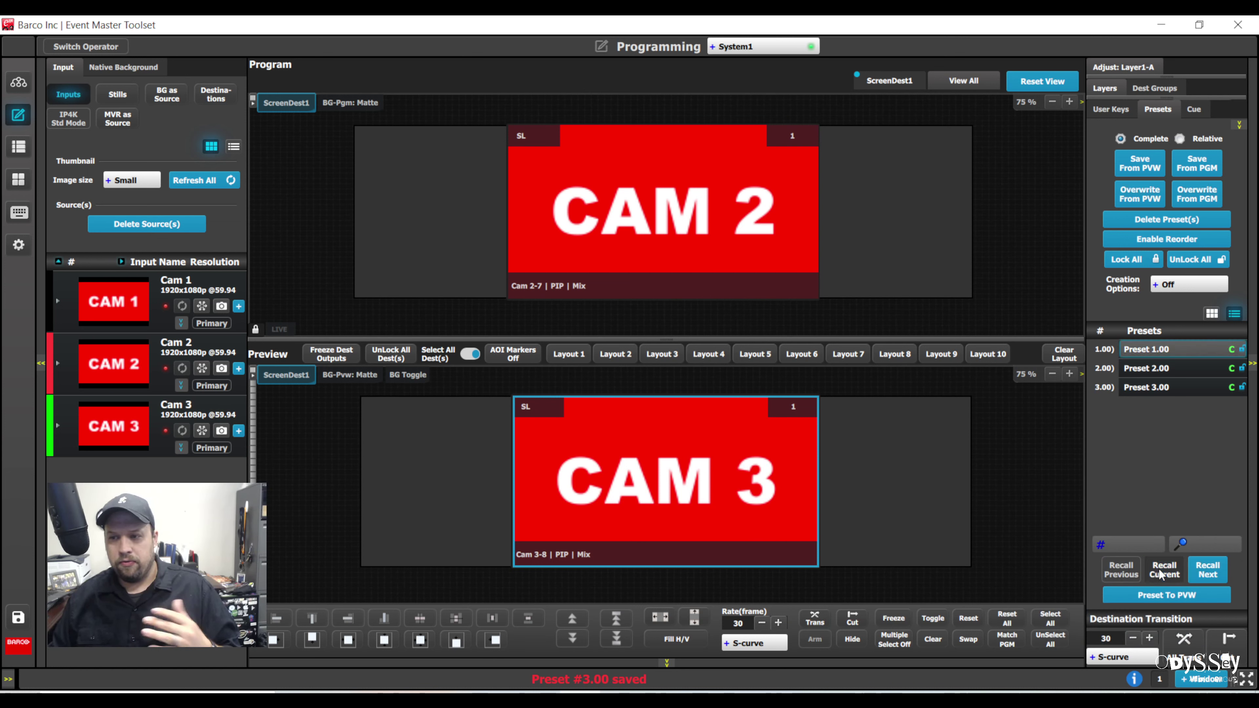
left_click(1239, 645)
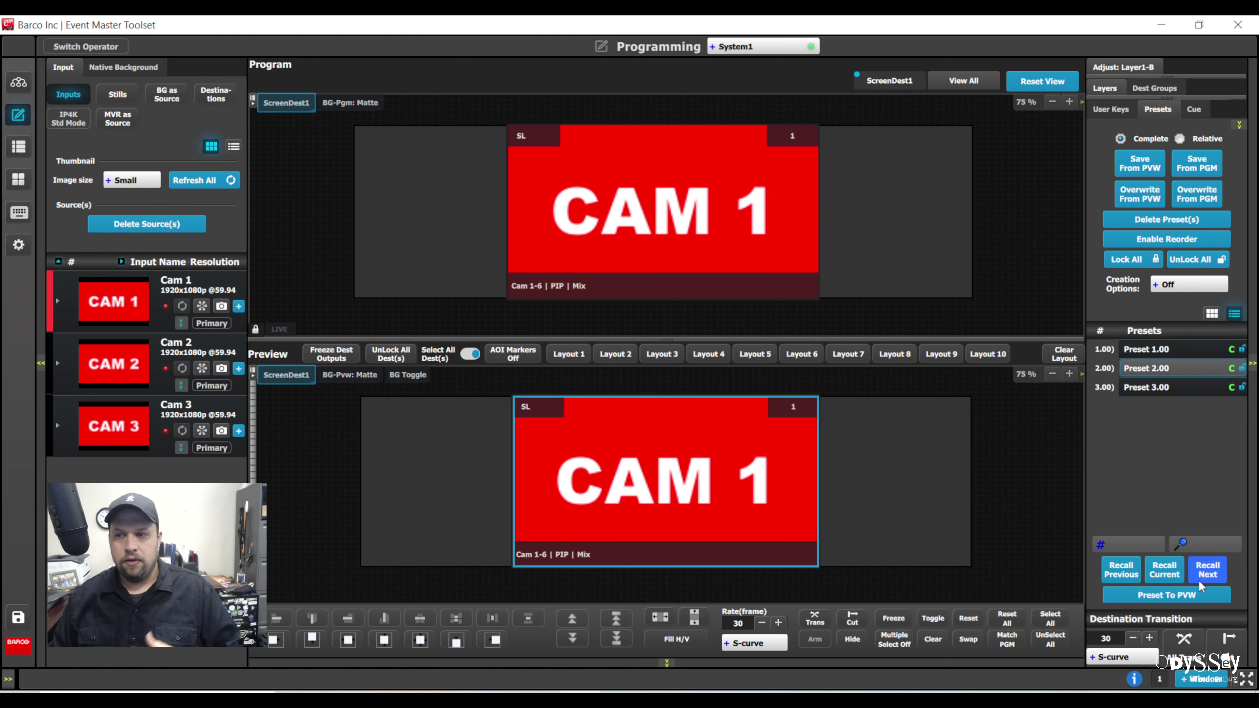
left_click(1164, 574)
left_click(1184, 638)
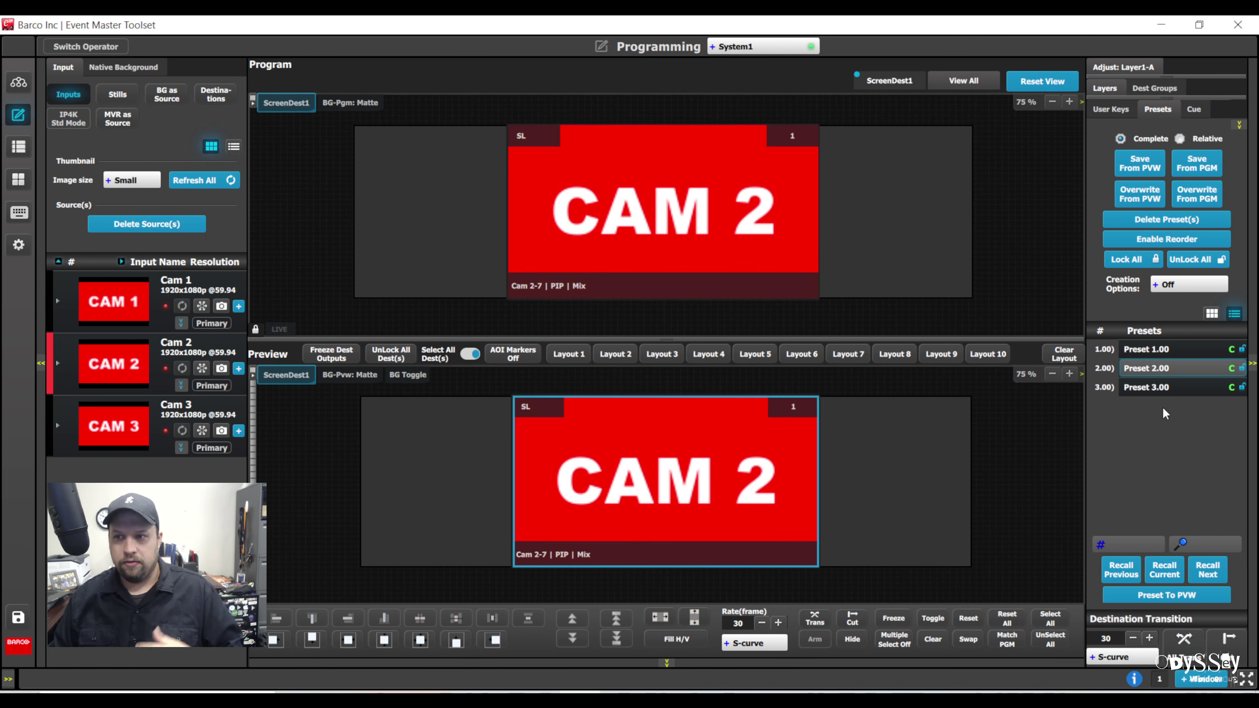
left_click(1164, 570)
left_click(1228, 640)
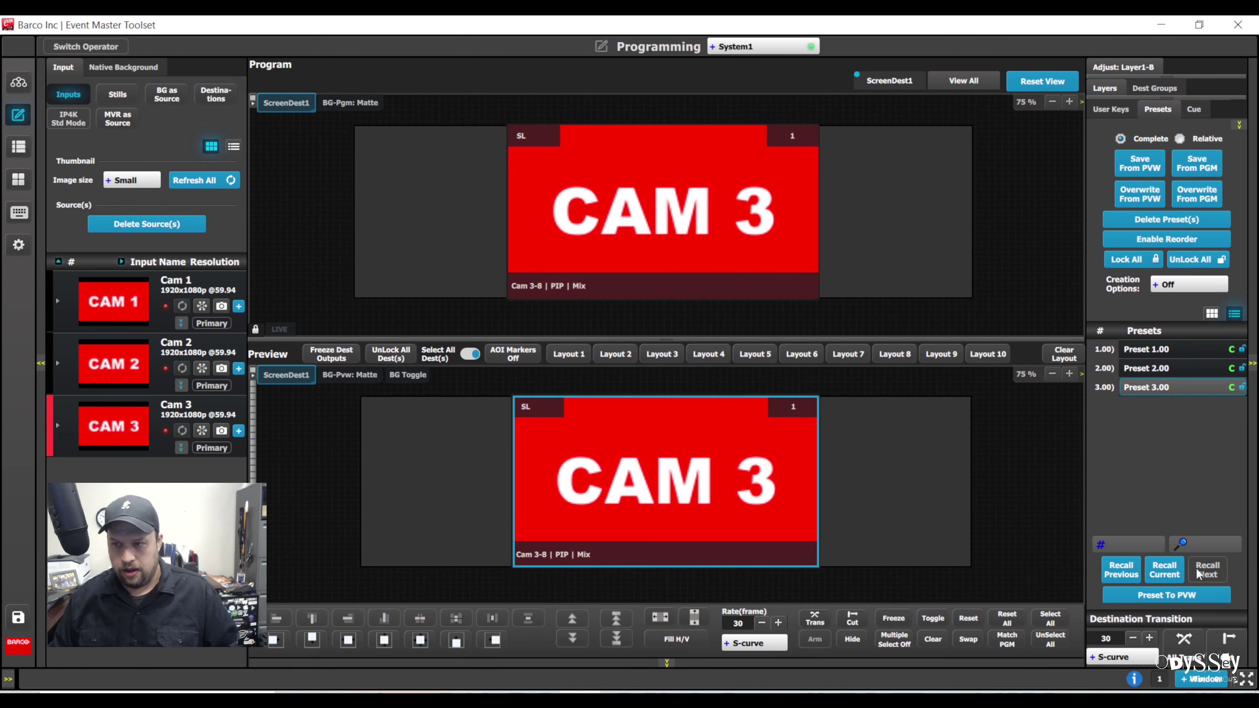
Recall Preset 2.00 to Preview and cut it to Program.
left_click(1170, 370)
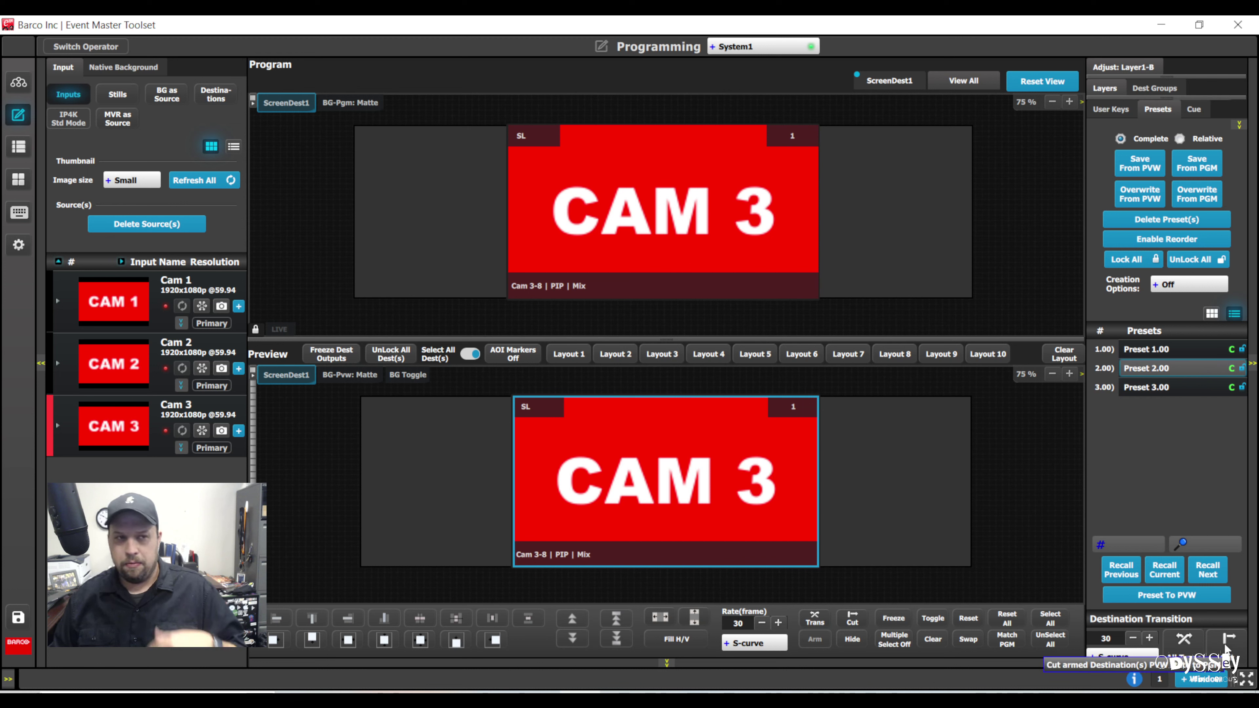
left_click(1173, 573)
left_click(1227, 643)
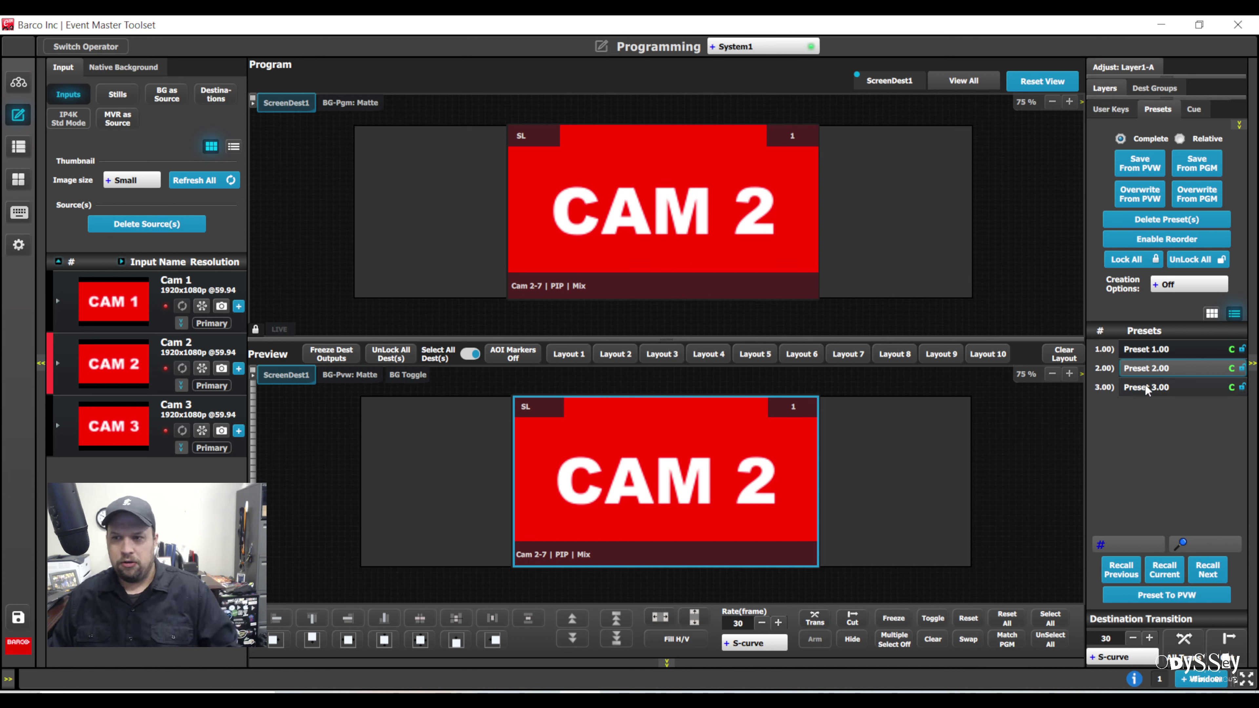
Recall Preset 1.00 and Preset 2.00 to Preview in turn, taking each one to Program with an auto transition.
left_click(1150, 353)
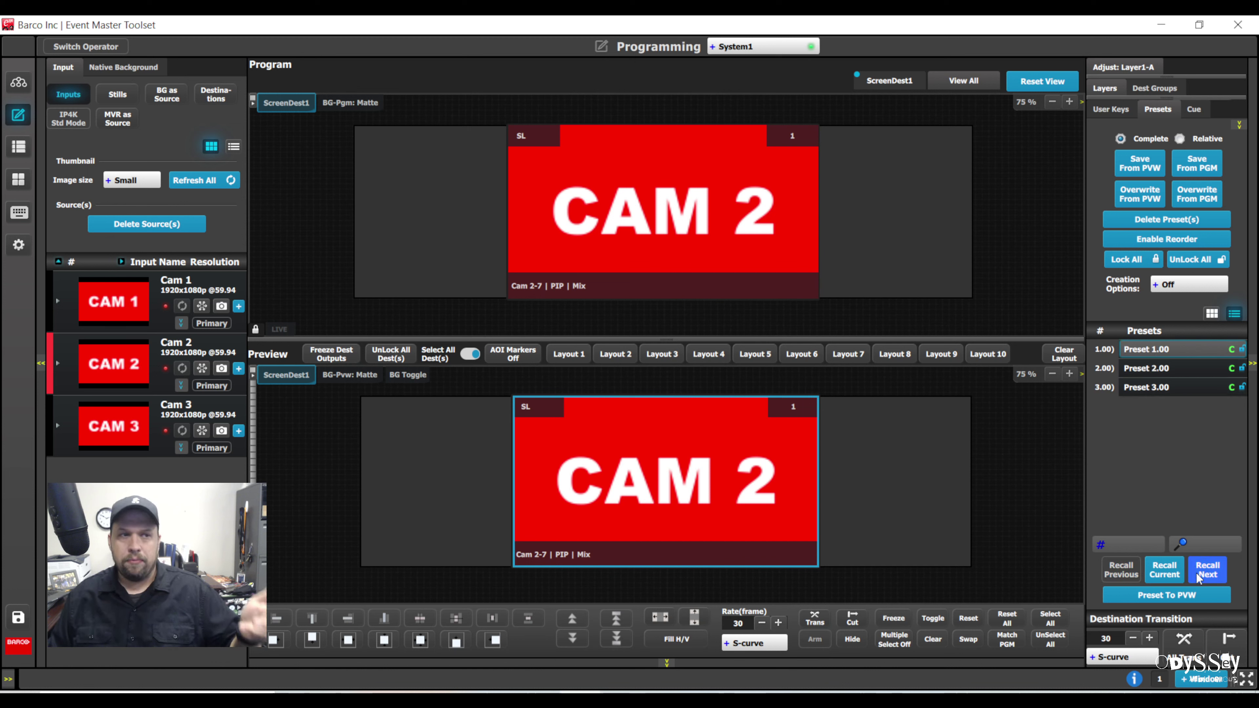
left_click(1166, 573)
left_click(1181, 637)
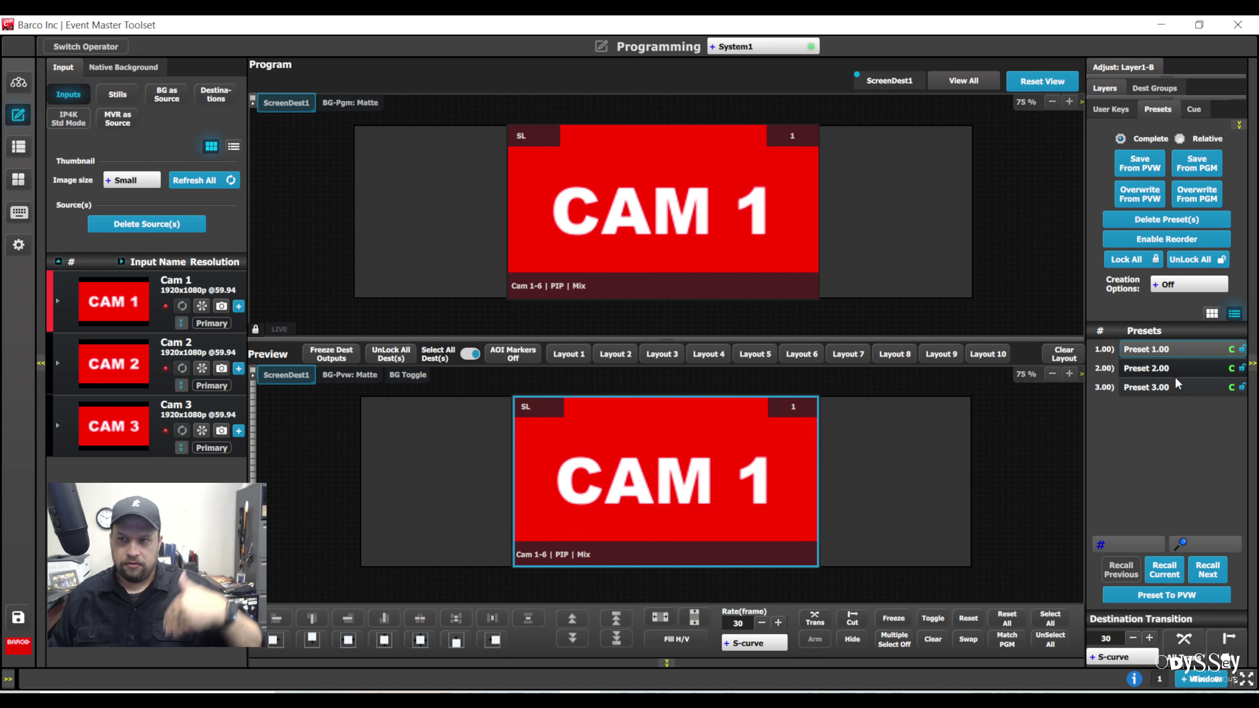
left_click(1164, 570)
left_click(1184, 640)
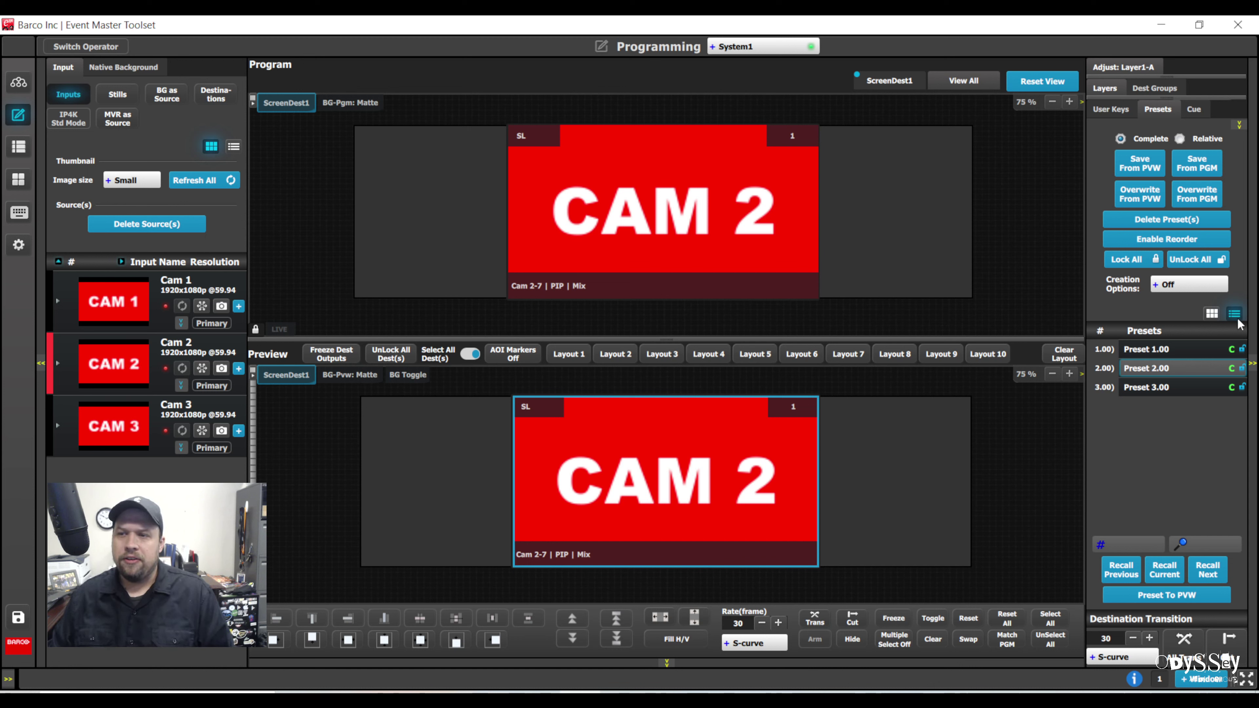
Show the presets as a button grid and recall them to Preview one after another, finishing on Preset 3.00.
left_click(1212, 313)
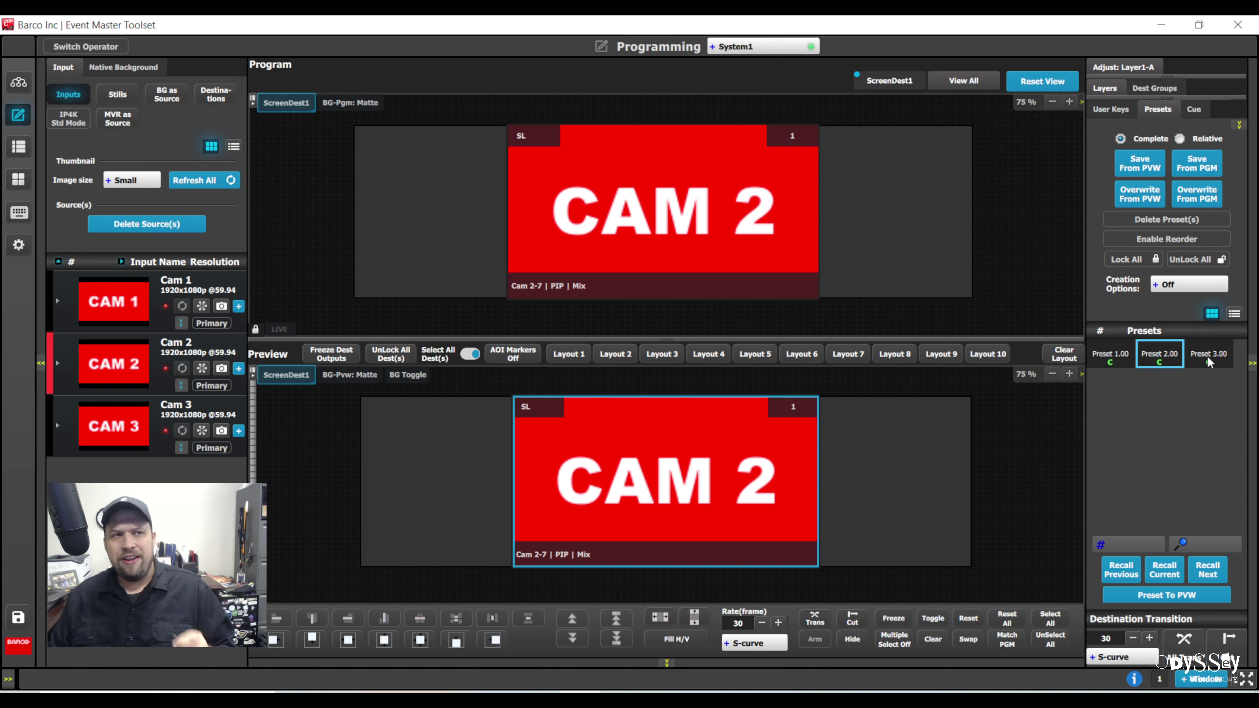
left_click(1105, 358)
left_click(1163, 360)
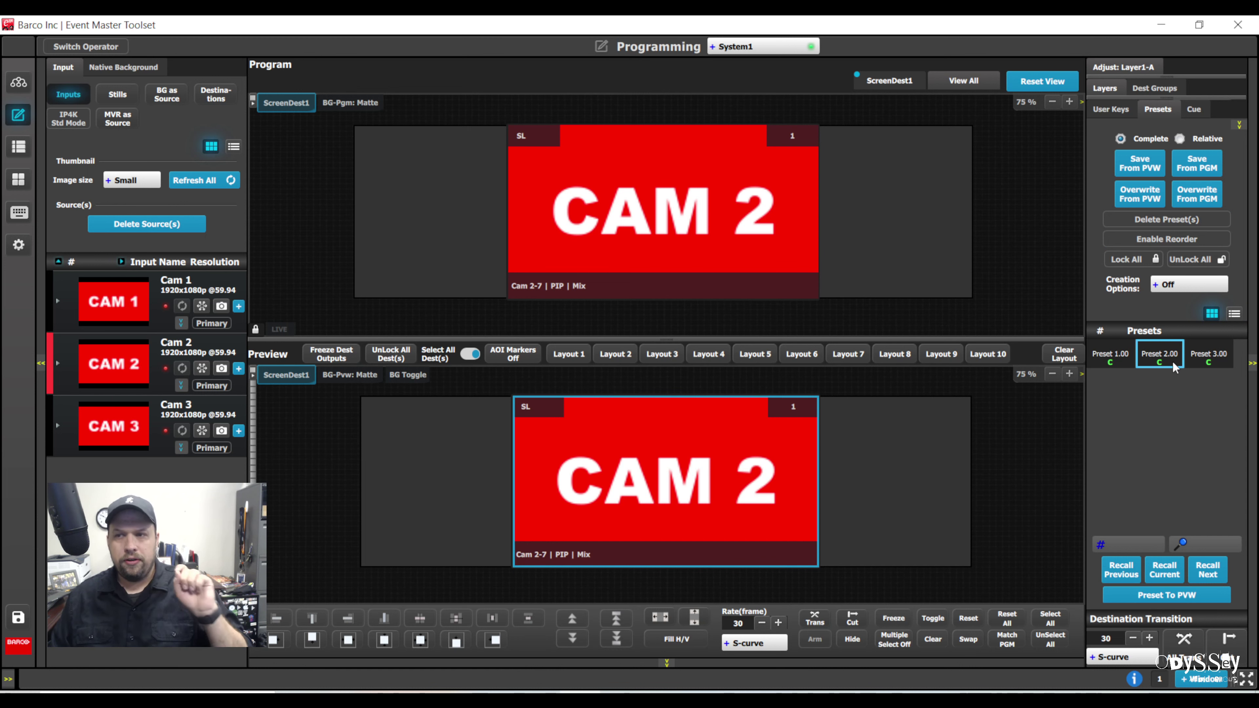
left_click(1199, 357)
left_click(1162, 358)
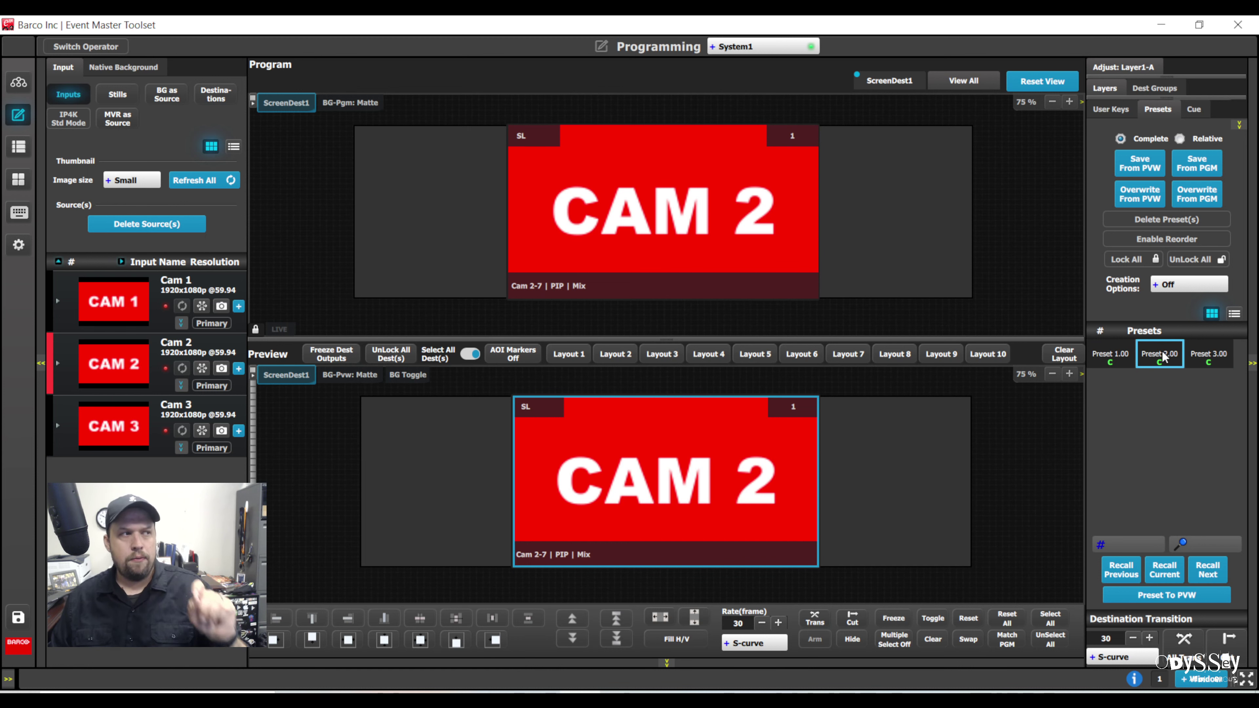
left_click(1107, 360)
left_click(1164, 356)
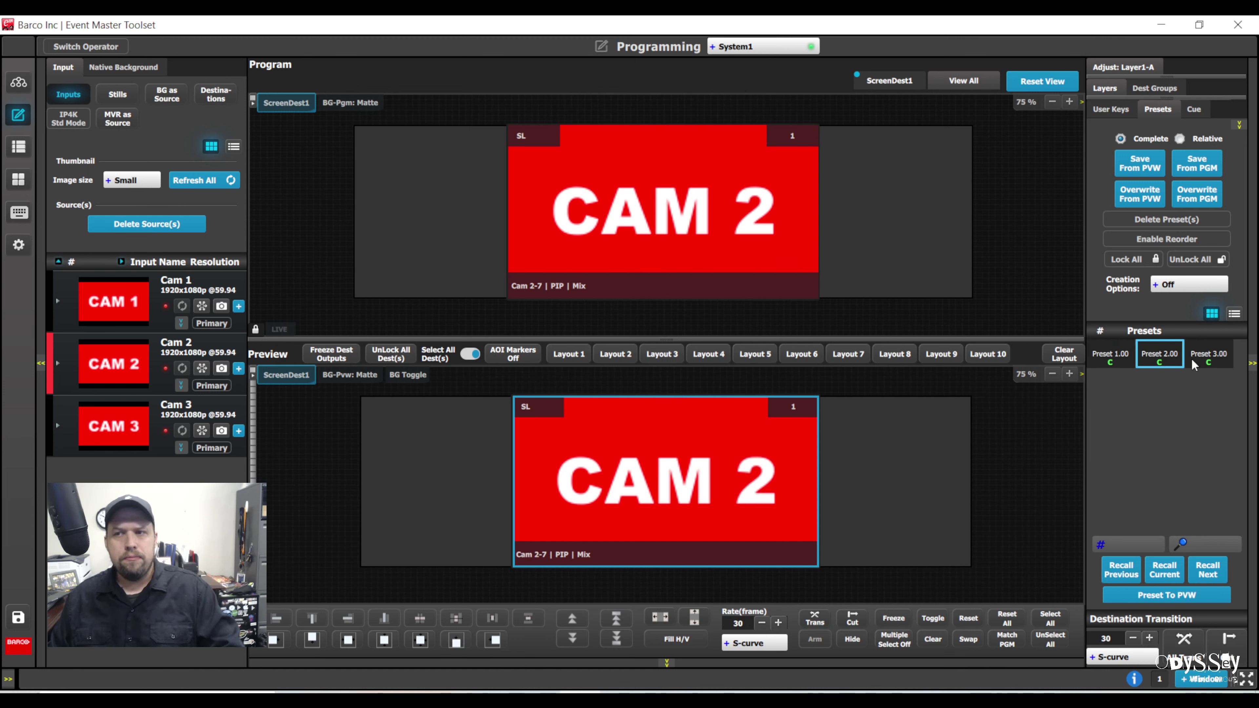
left_click(1206, 358)
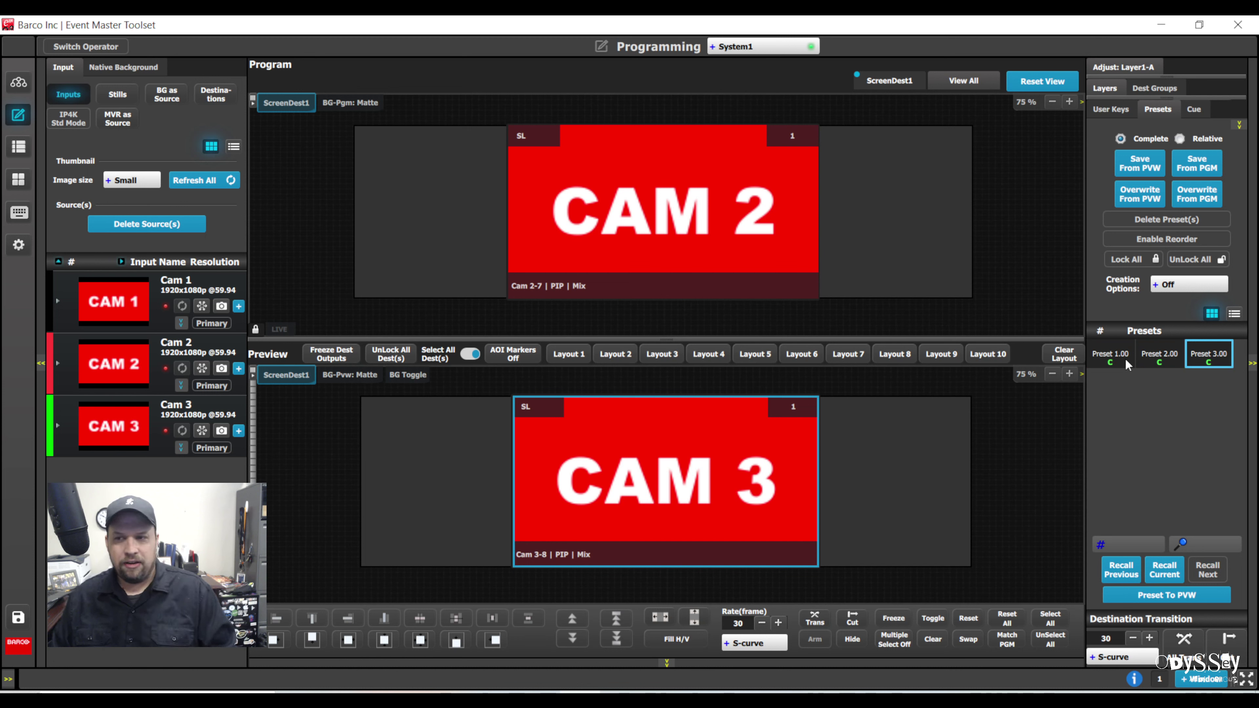
Alternate between recalling Preset 2.00 and Preset 1.00 to Preview, and transition the recalled look to Program.
left_click(1178, 355)
left_click(1124, 355)
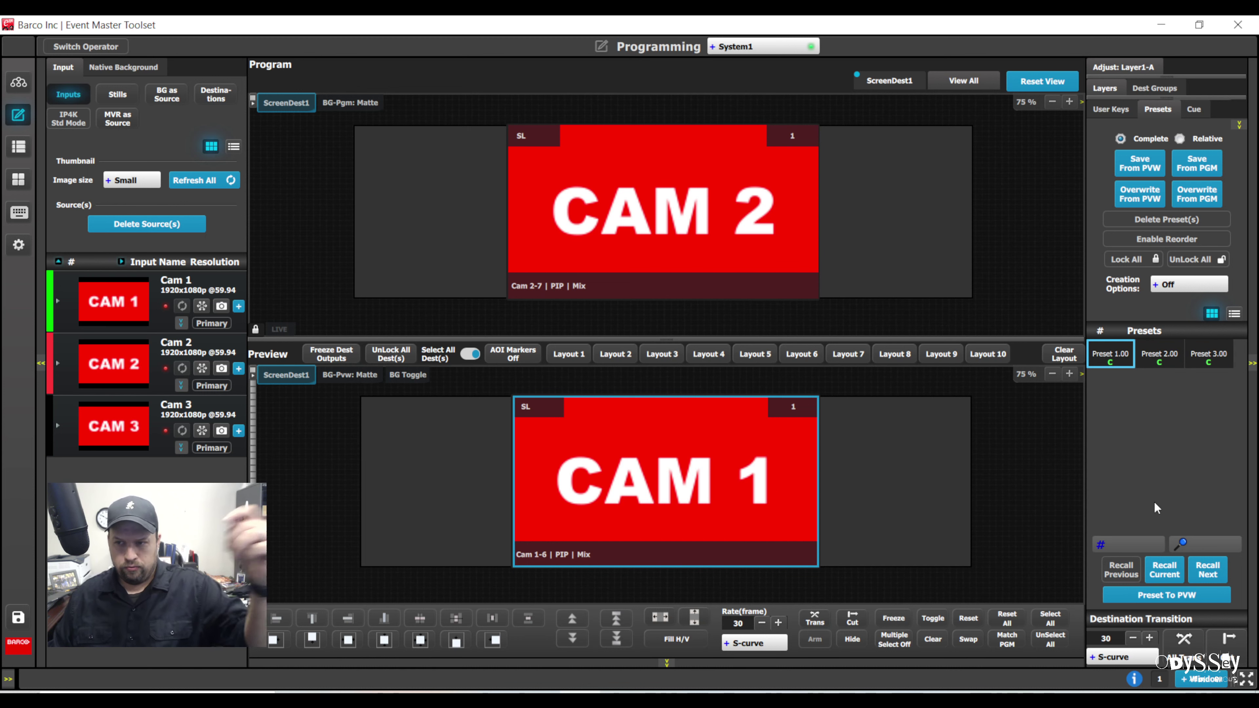
left_click(1160, 356)
left_click(1110, 356)
left_click(1155, 354)
left_click(1123, 356)
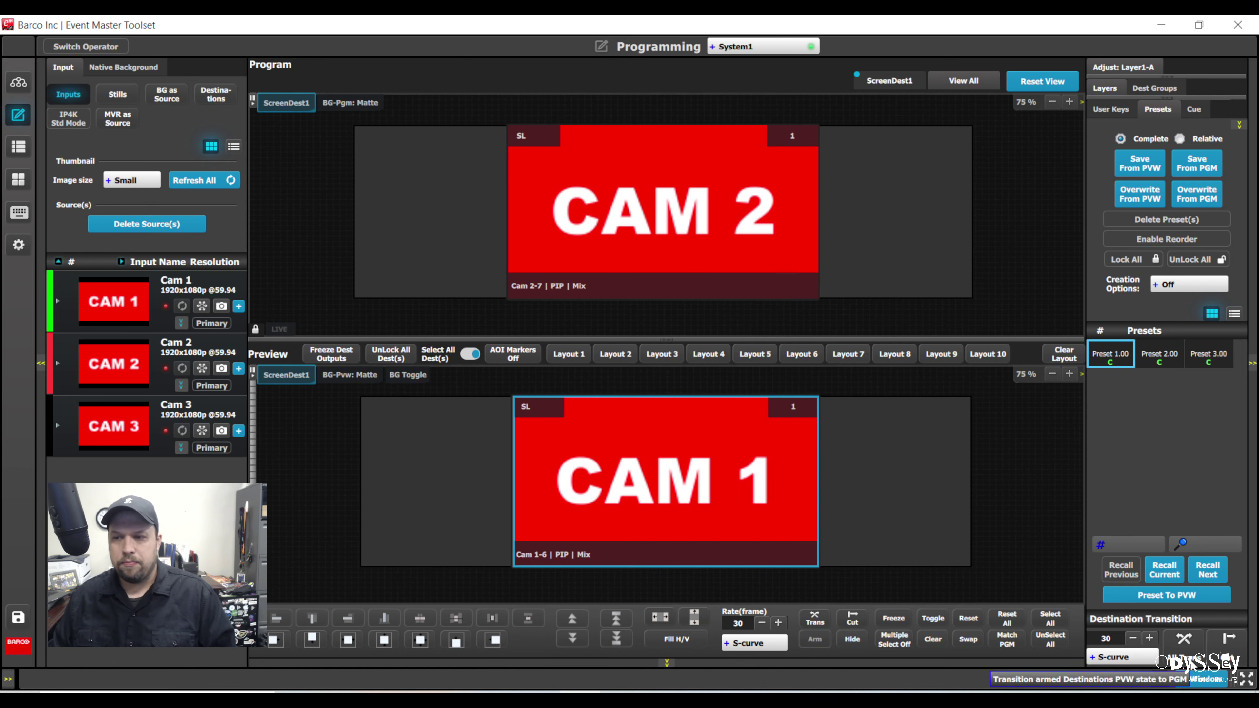
left_click(1184, 637)
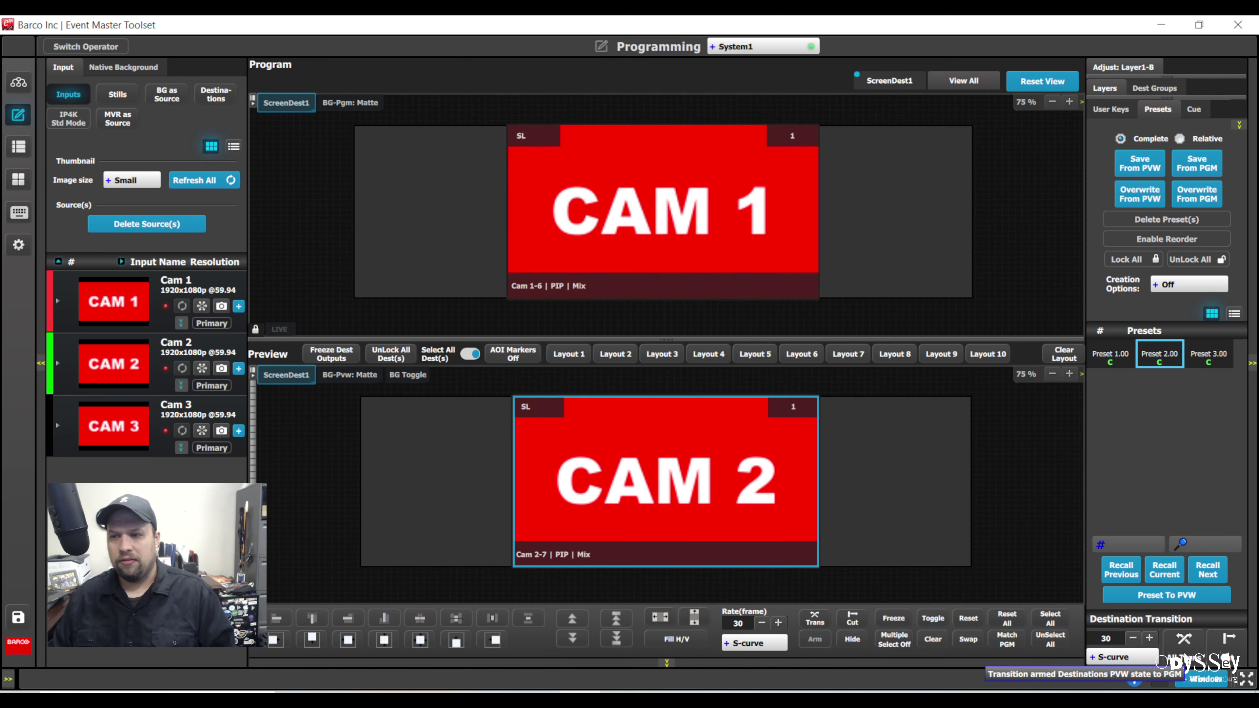
left_click(1183, 638)
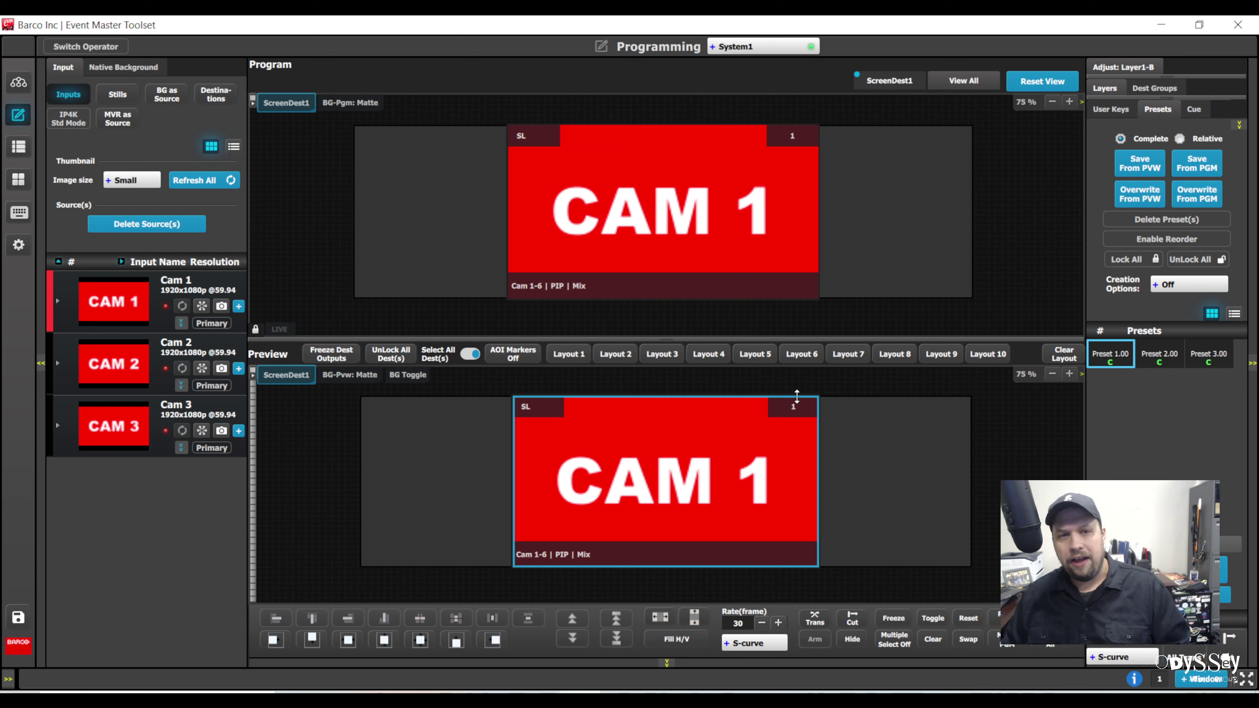
In the settings, assign A to the All Trans keyboard shortcut, reassign it to Enter, and enable Keyboard Shortcuts.
left_click(16, 251)
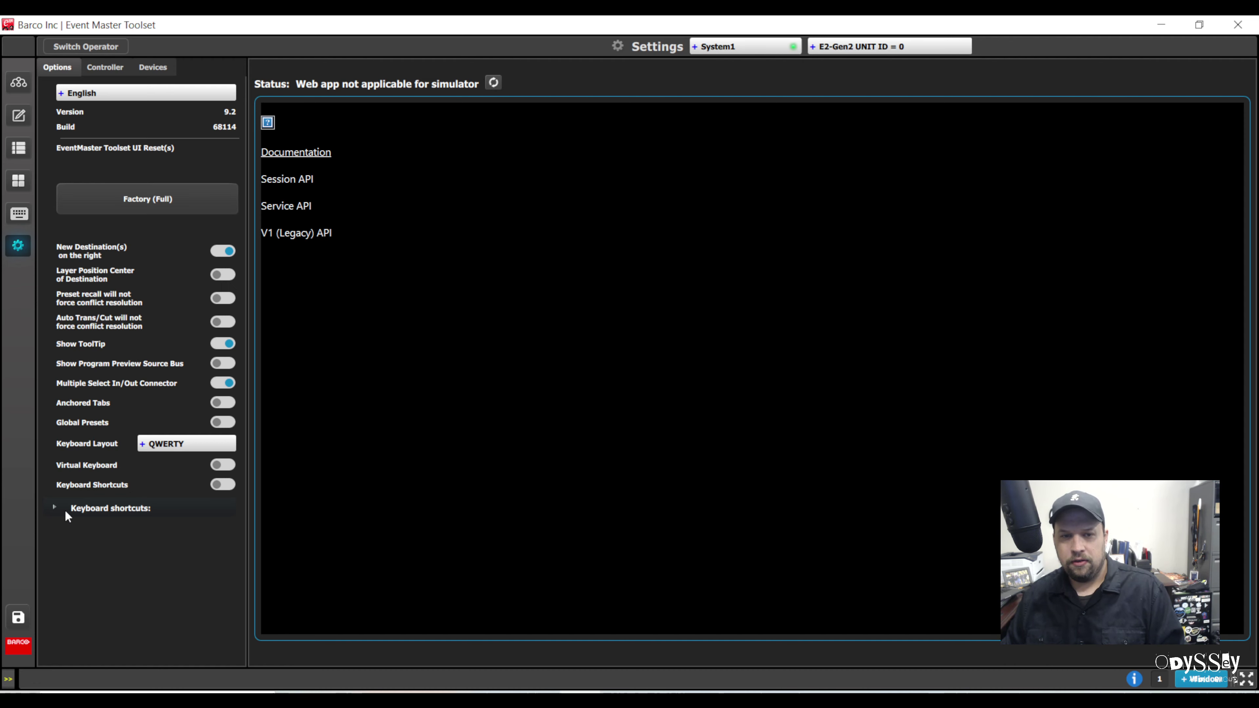
left_click(54, 509)
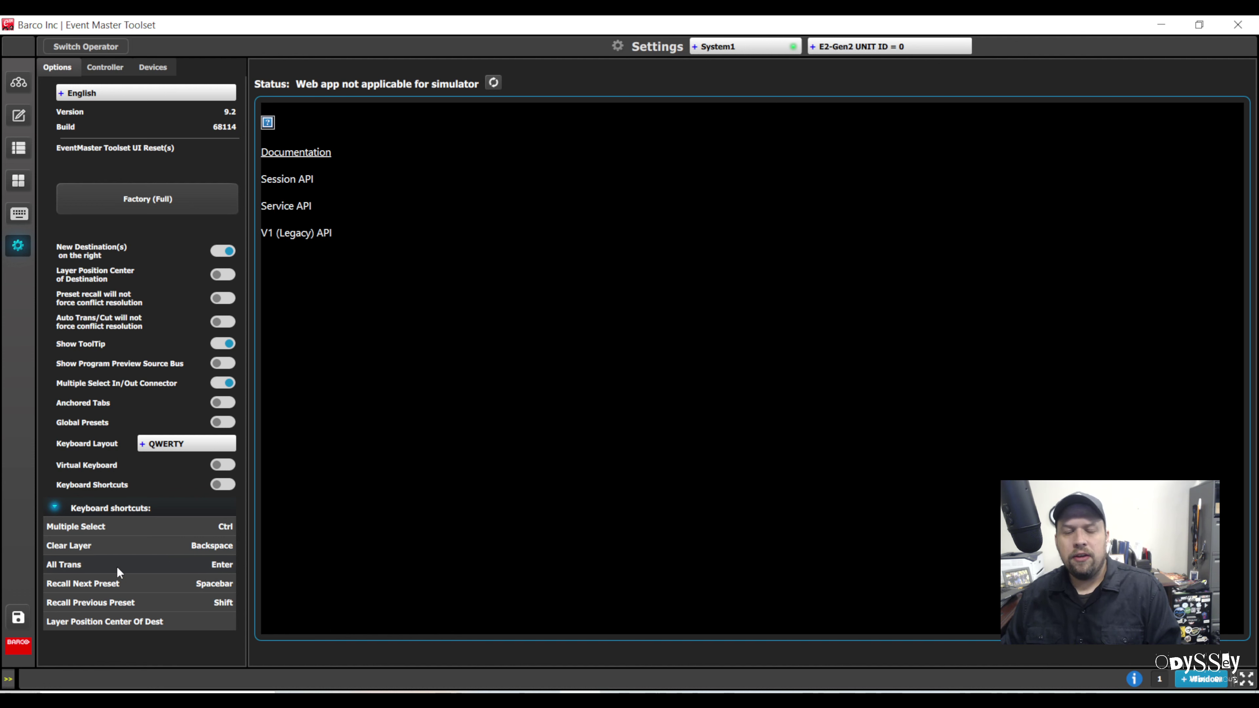
left_click(224, 567)
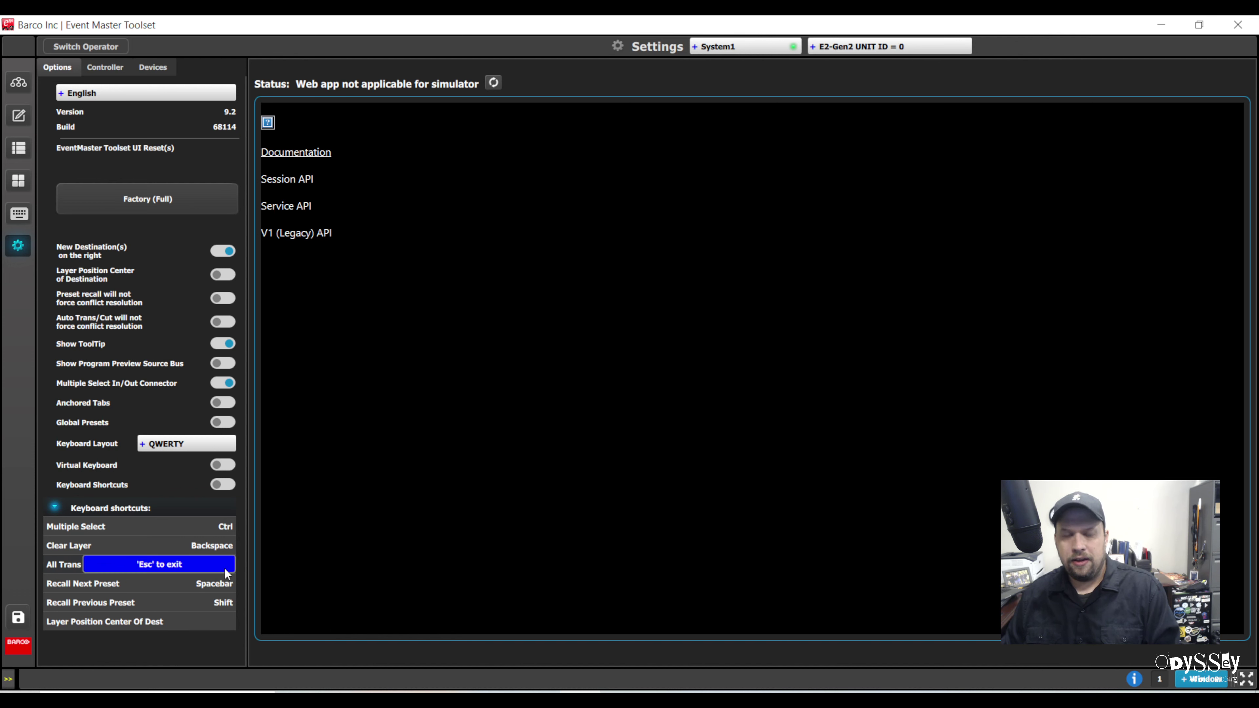
key("a")
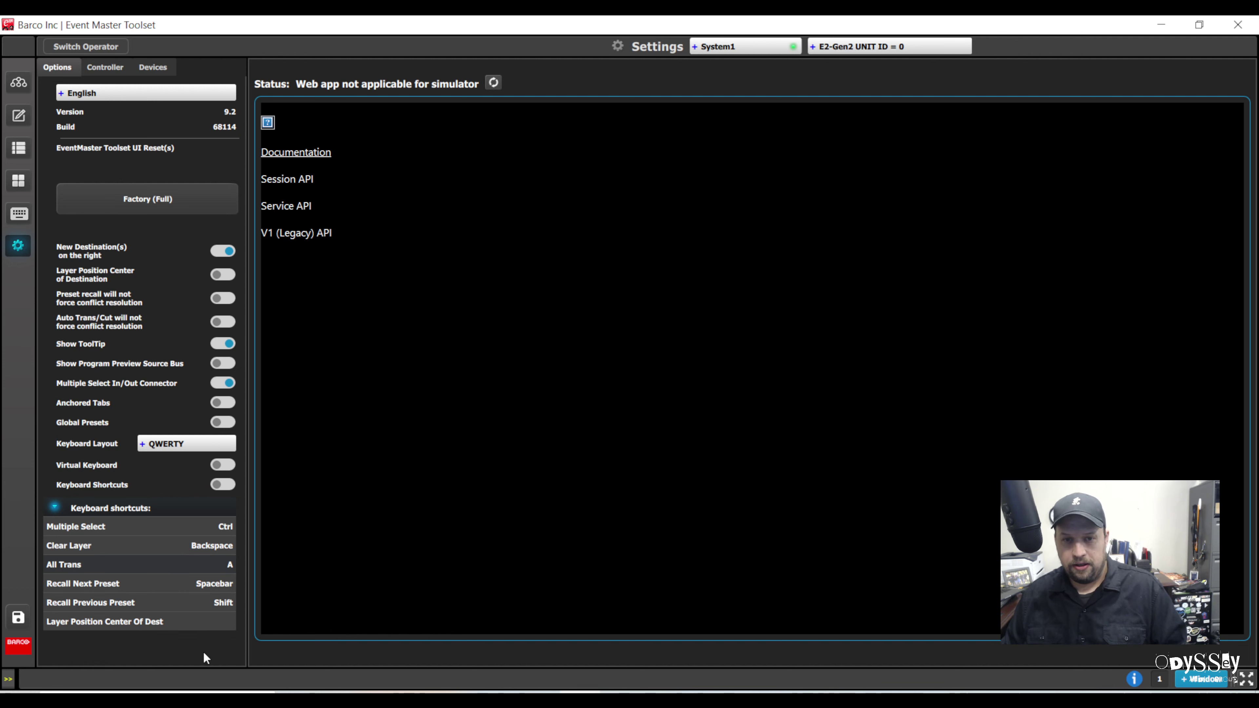
left_click(226, 564)
key("Return")
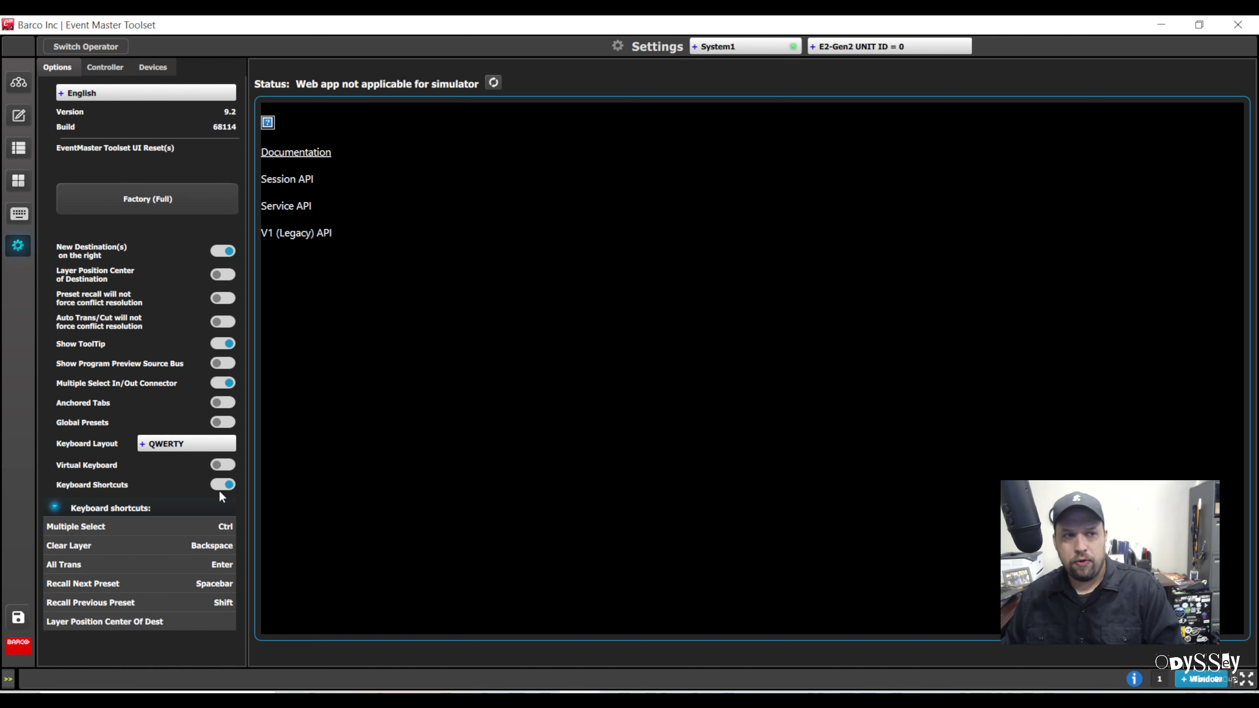
Return to Programming, recall Preset 2.00 to Preview and transition it to Program using the All Trans shortcut.
left_click(18, 115)
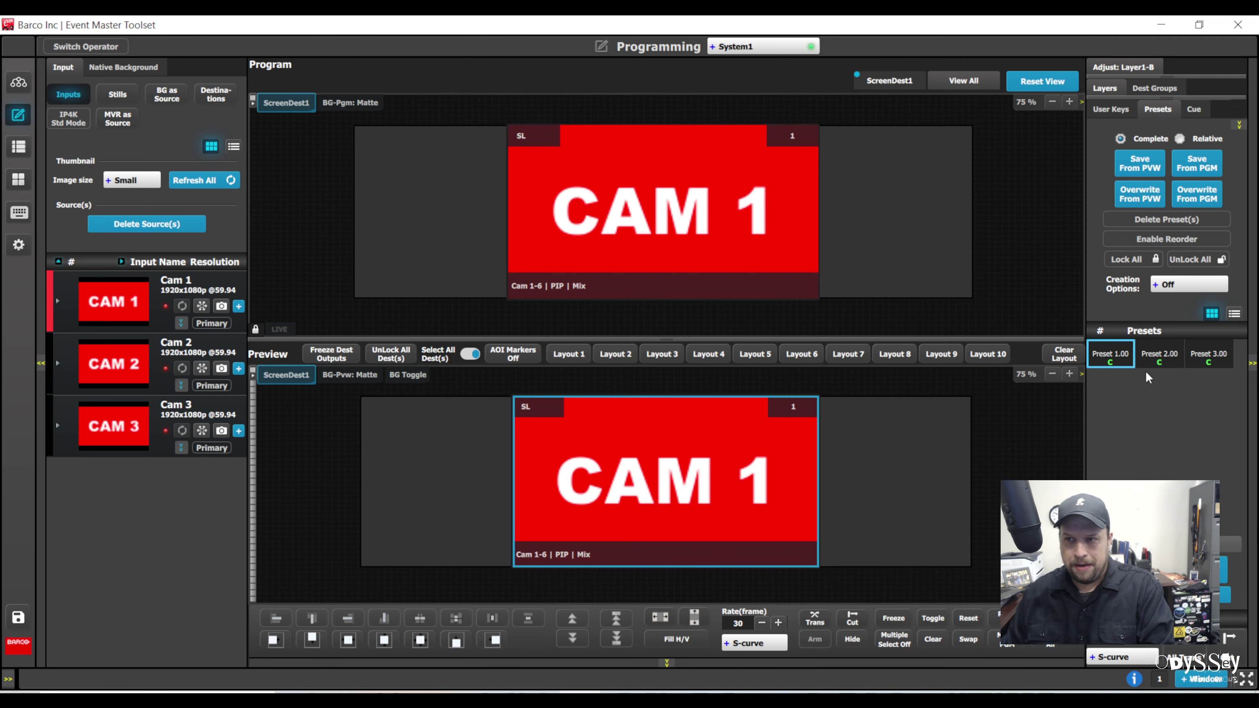
left_click(1154, 352)
key("Return")
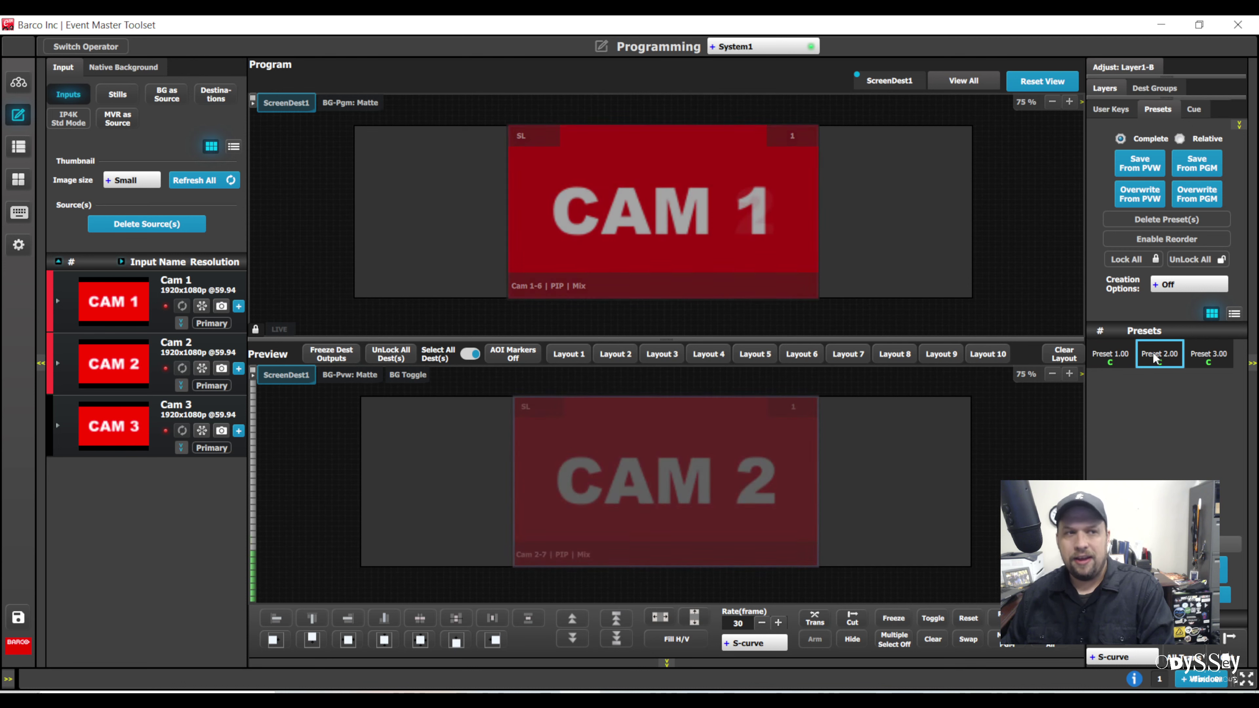
Recall presets 1.00, 3.00, 2.00, 1.00, 2.00 and 3.00 straight to Program, one after another.
double_click(1109, 355)
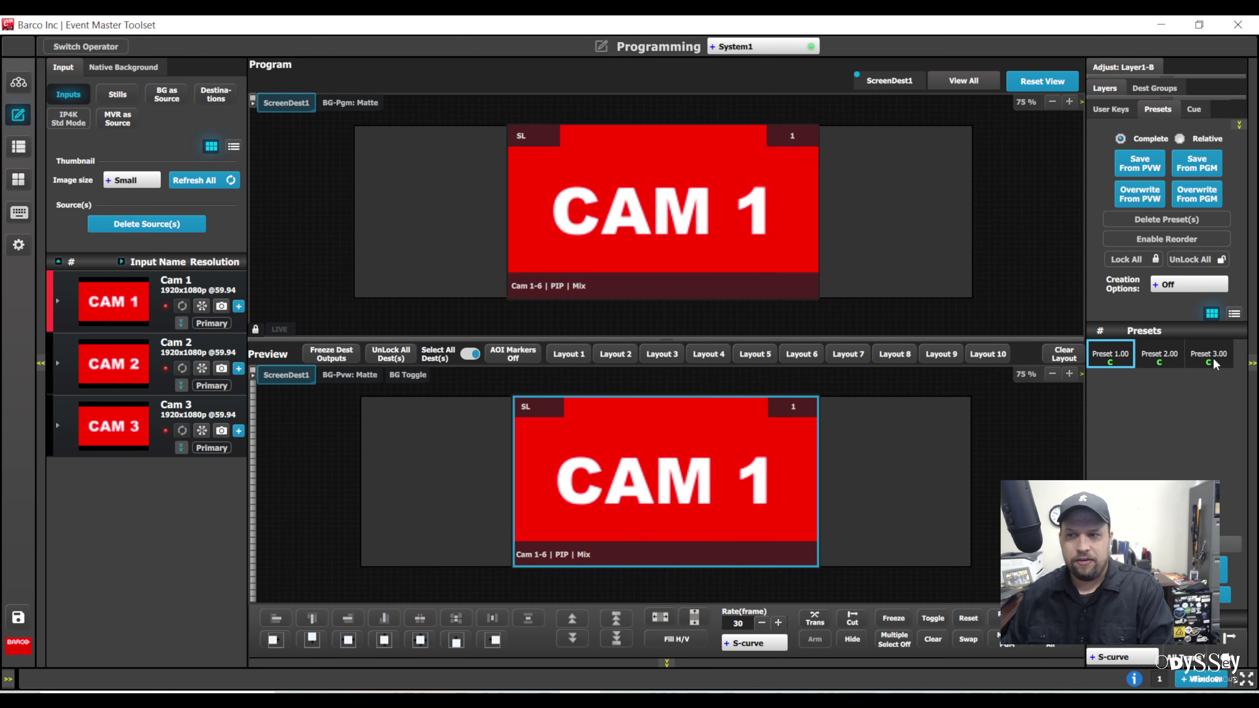
left_click(1213, 357)
double_click(1203, 363)
left_click(1158, 356)
double_click(1160, 357)
double_click(1108, 354)
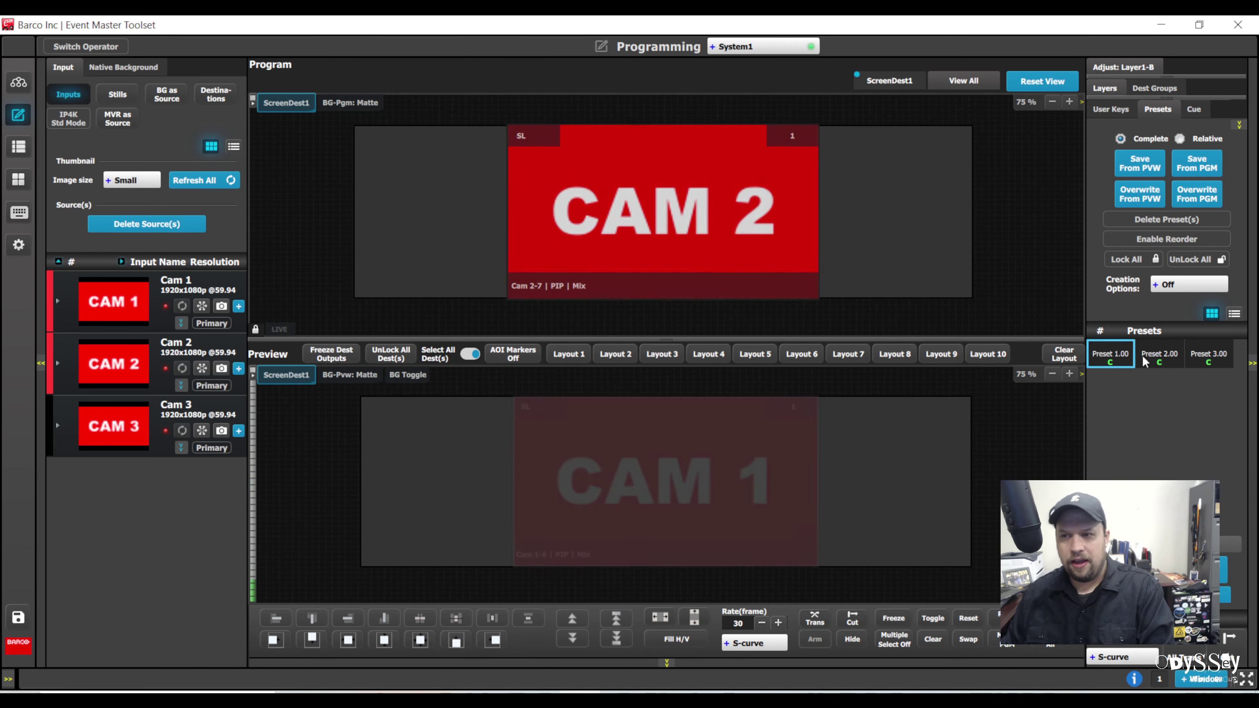
double_click(1153, 357)
double_click(1209, 359)
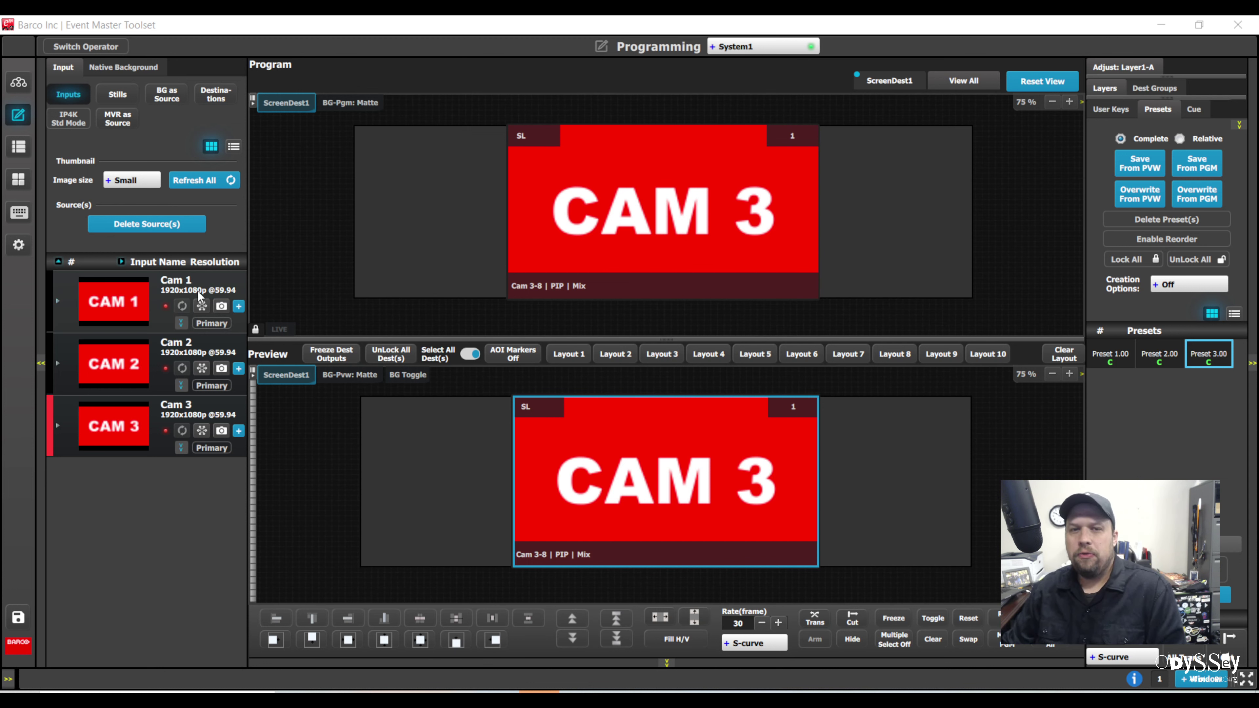
Place Cam 1 on the Preview layer of ScreenDest1 and turn on Toggle for that layer.
left_click_drag(198, 296, 618, 386)
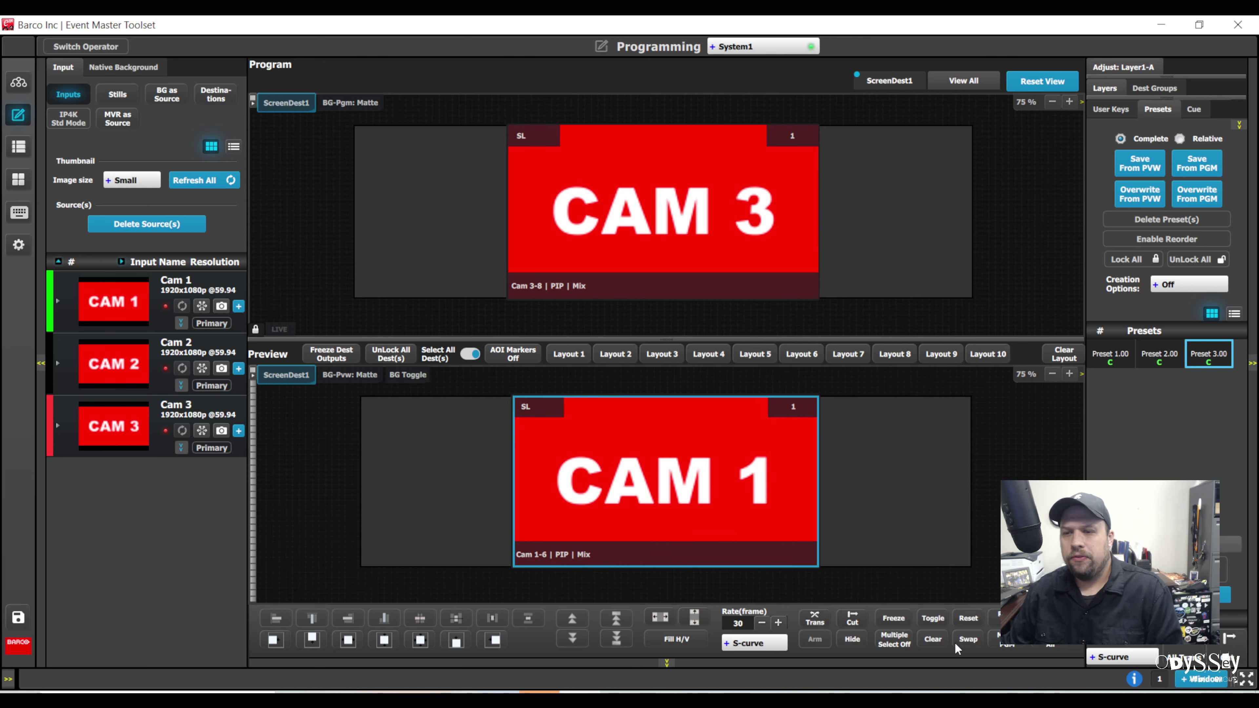
left_click(929, 618)
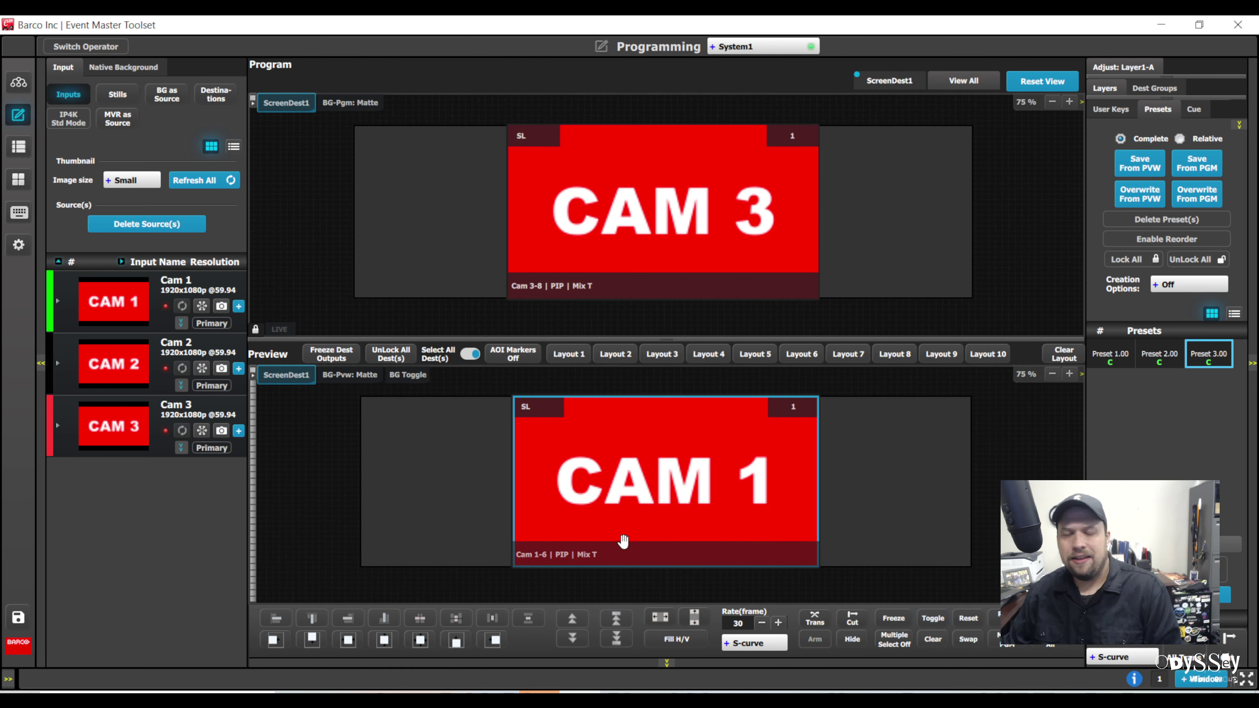
left_click(922, 622)
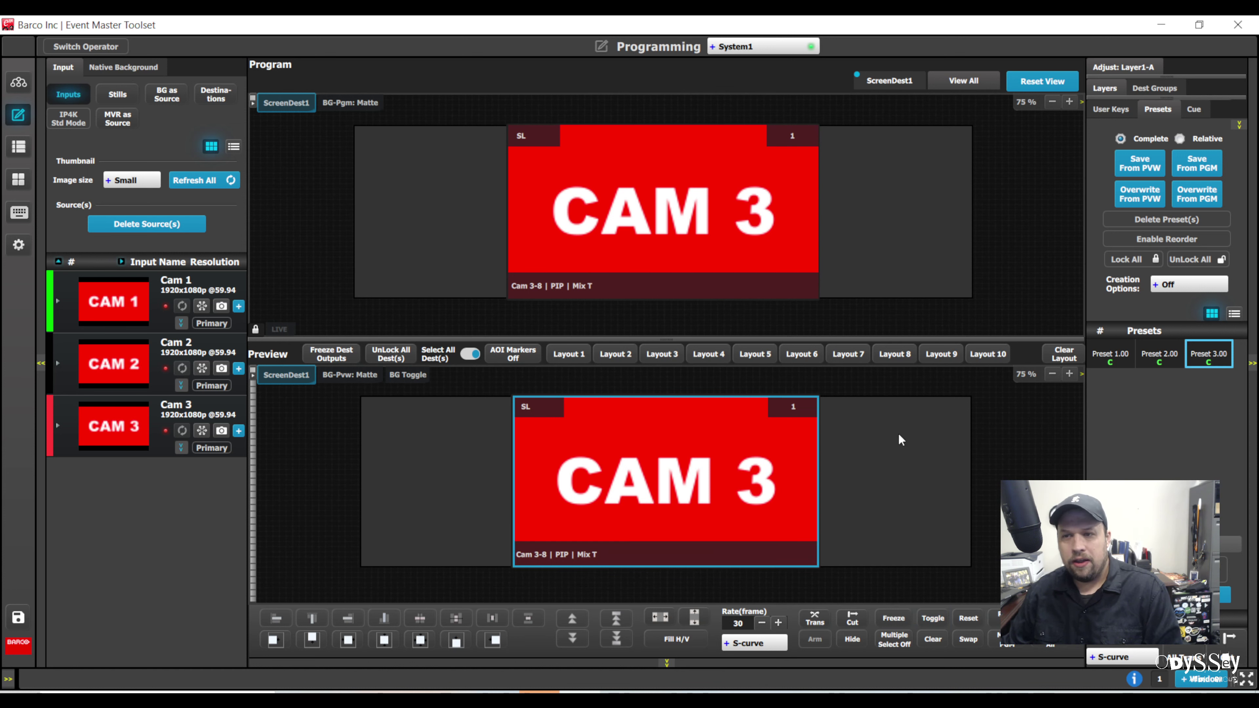
Place Cam 2 on the toggled Preview layer and transition repeatedly, swapping Cam 2 and Cam 3 between Preview and Program.
left_click_drag(190, 375, 733, 515)
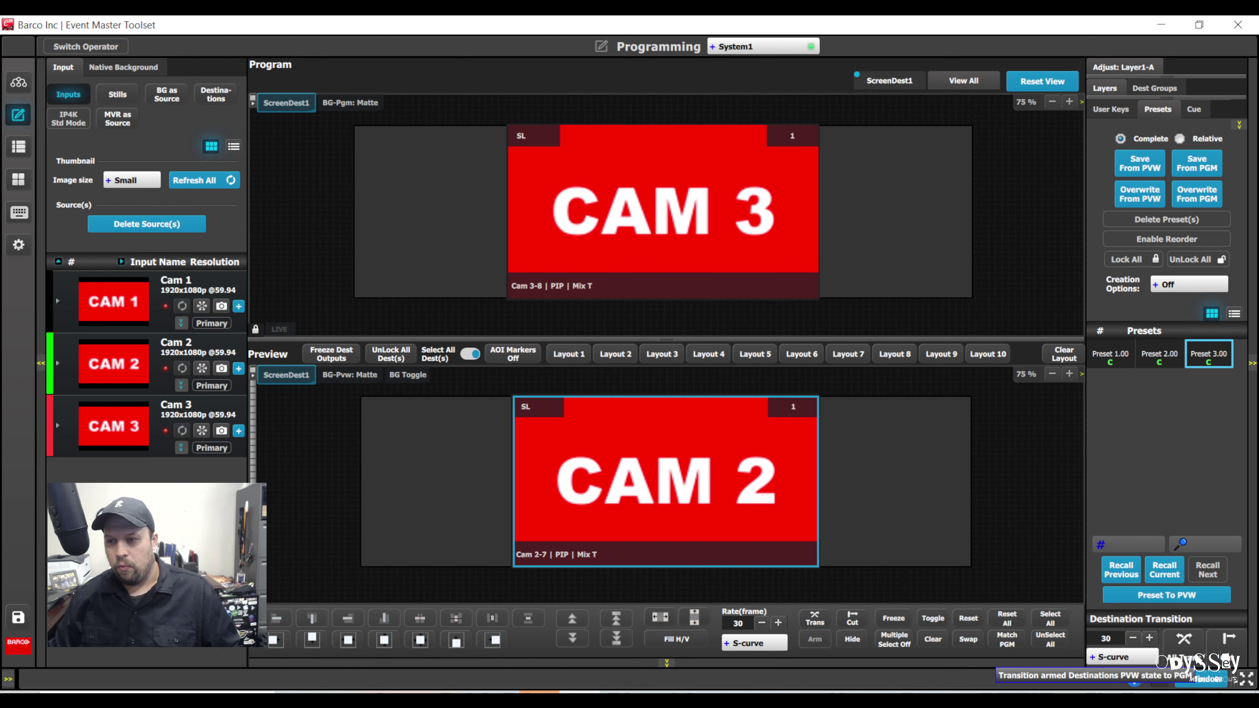
left_click(1186, 644)
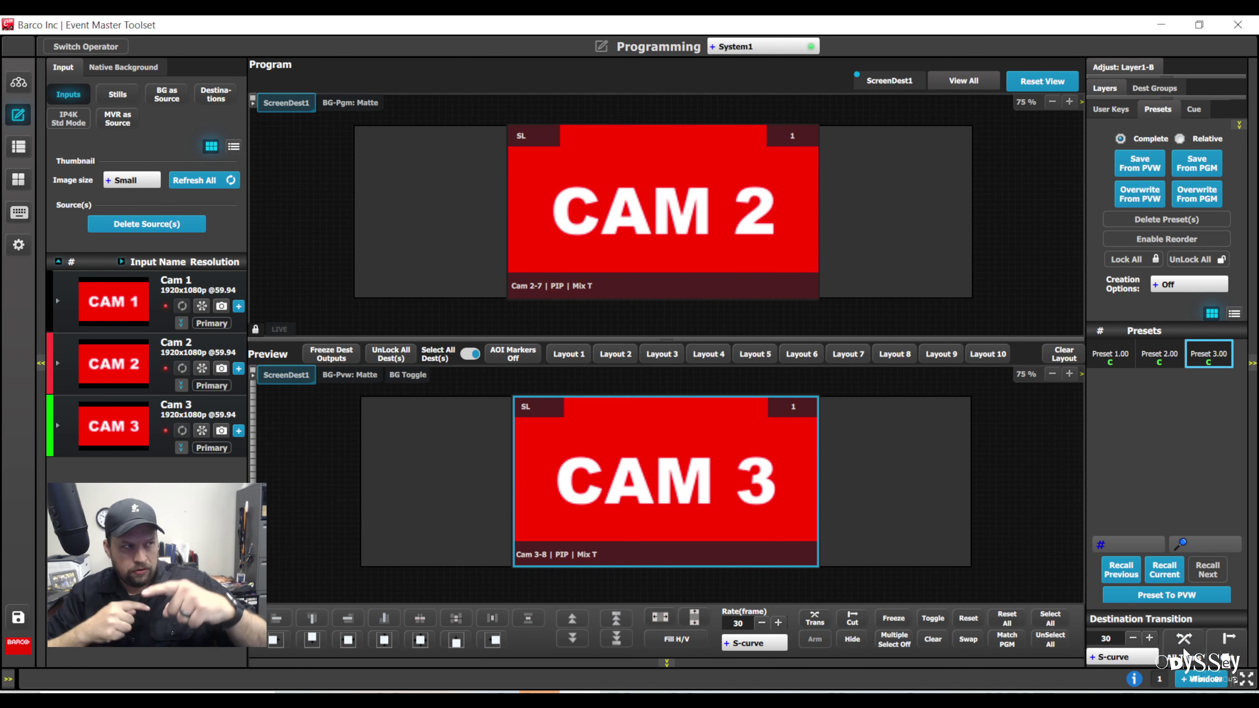
left_click(1185, 651)
left_click(1184, 651)
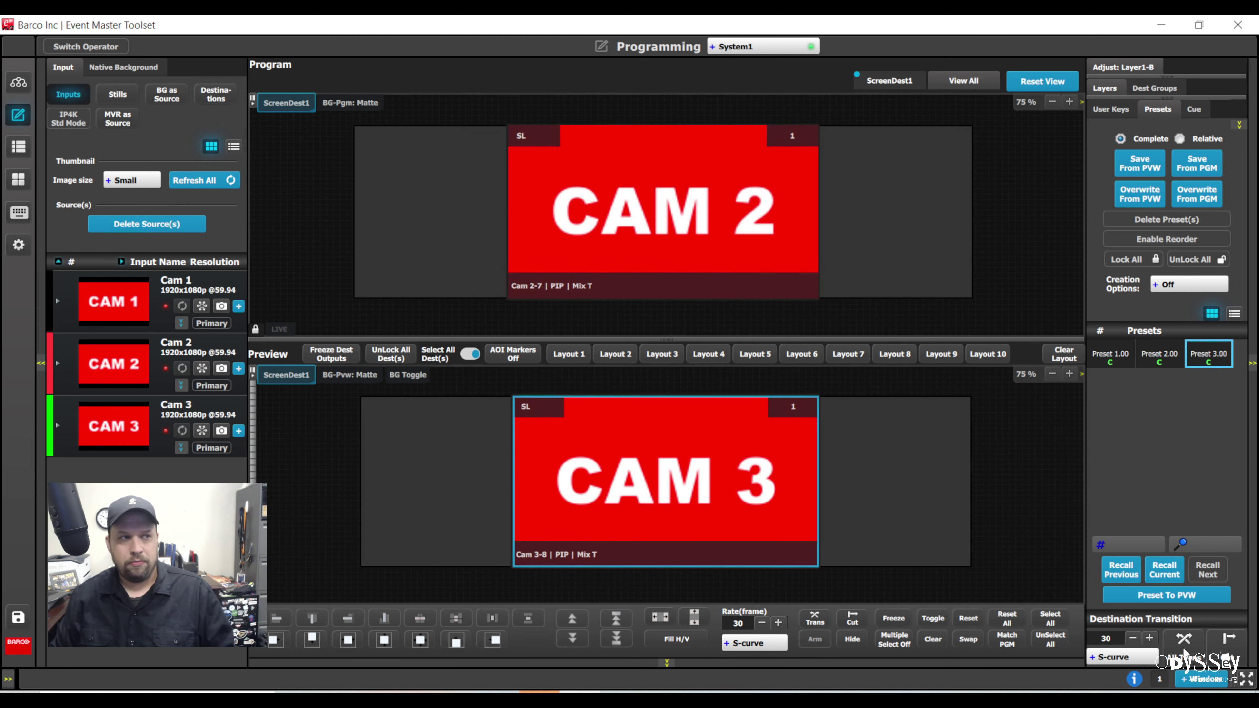
left_click(1184, 650)
left_click(1184, 651)
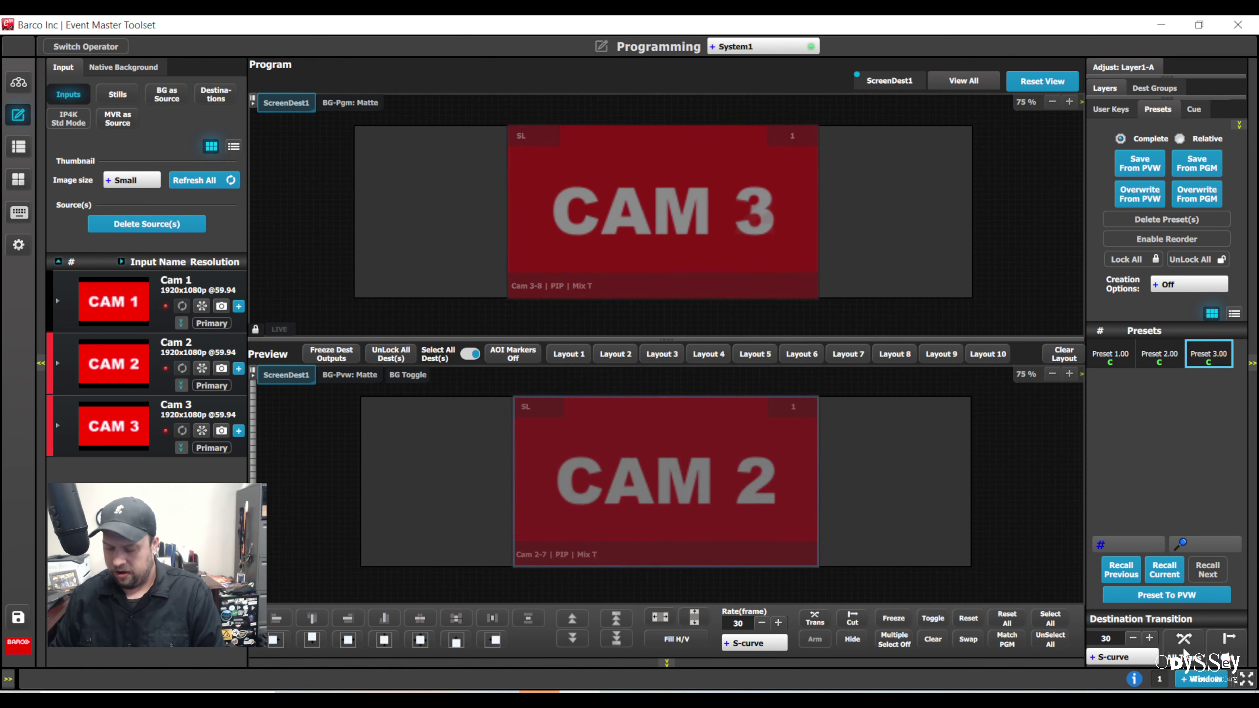
left_click(1185, 640)
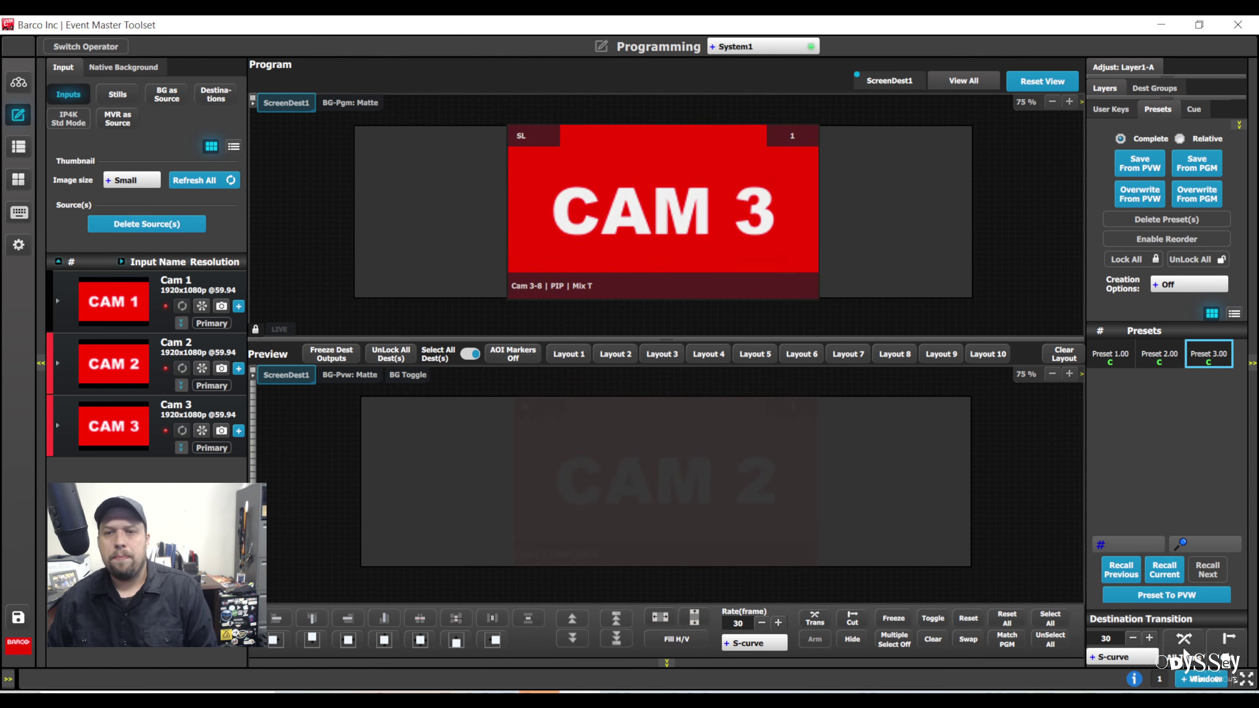
left_click(1185, 639)
left_click(1184, 650)
left_click(1184, 651)
left_click(1184, 651)
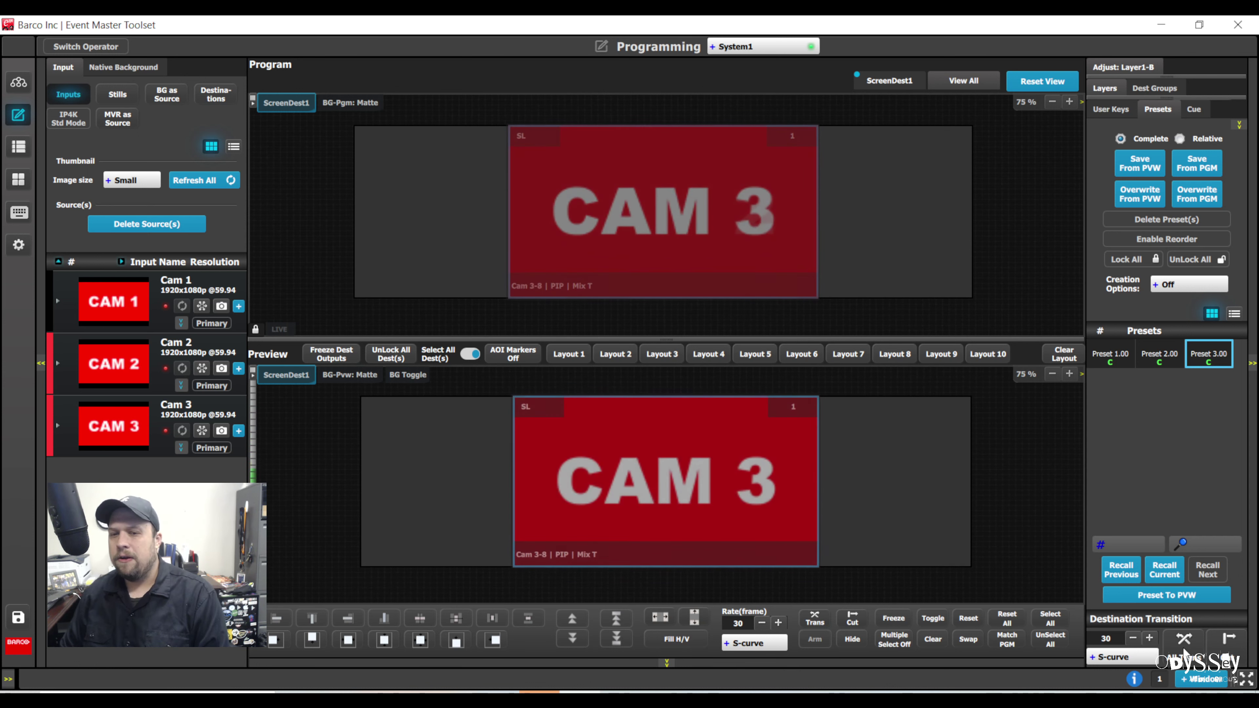
left_click(1184, 651)
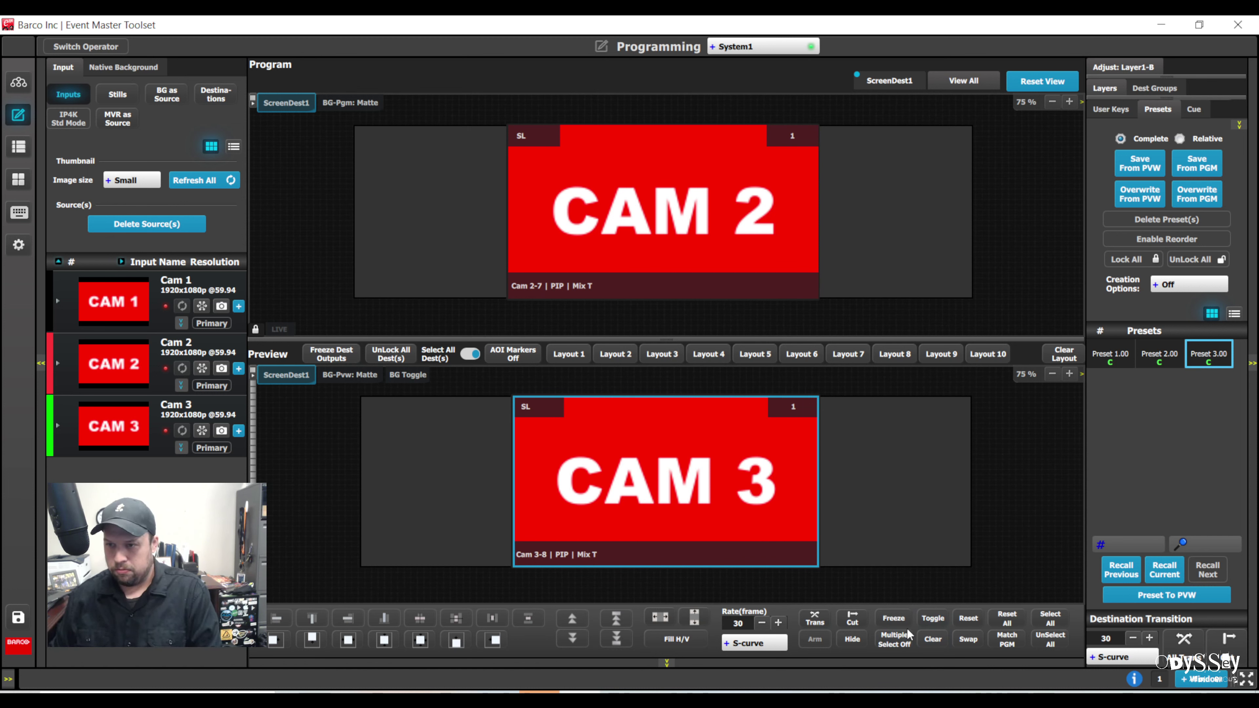
left_click(1125, 593)
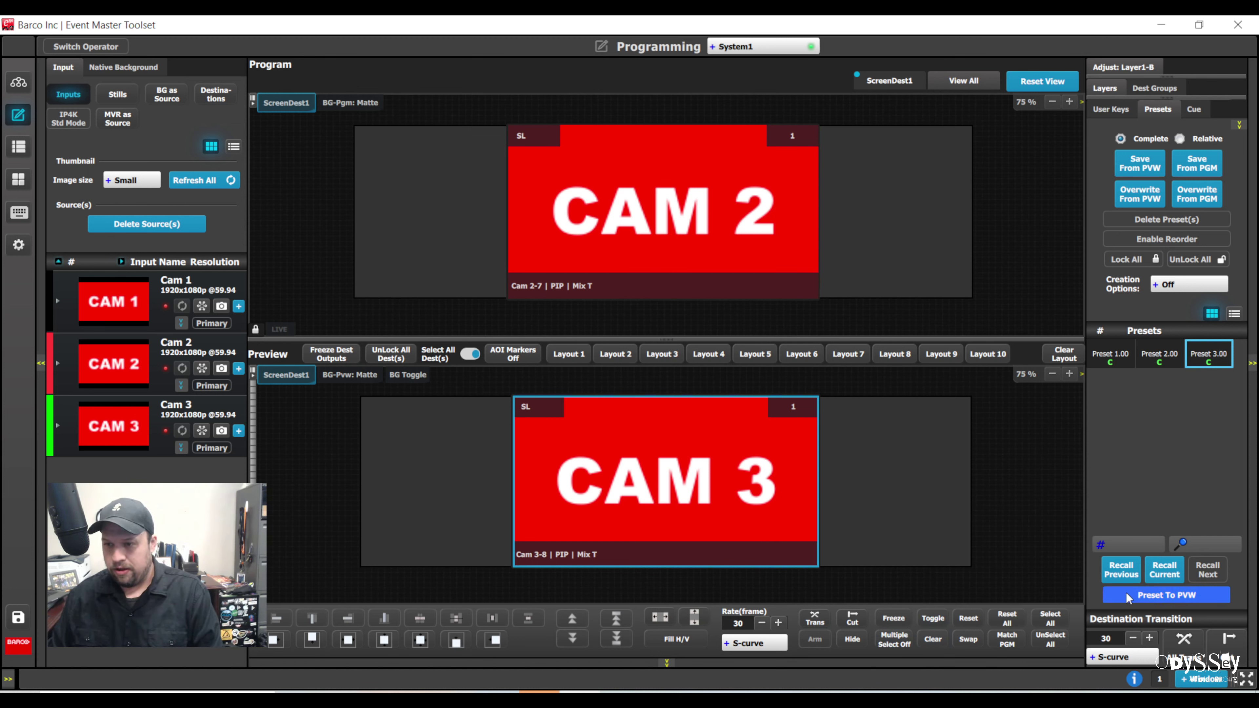
Place Cam 1 on the toggled Preview layer and cut repeatedly, swapping Cam 1 and Cam 2 between Preview and Program.
left_click(147, 286)
left_click(1230, 643)
left_click(1230, 643)
left_click(1230, 644)
left_click(1230, 644)
left_click(1230, 643)
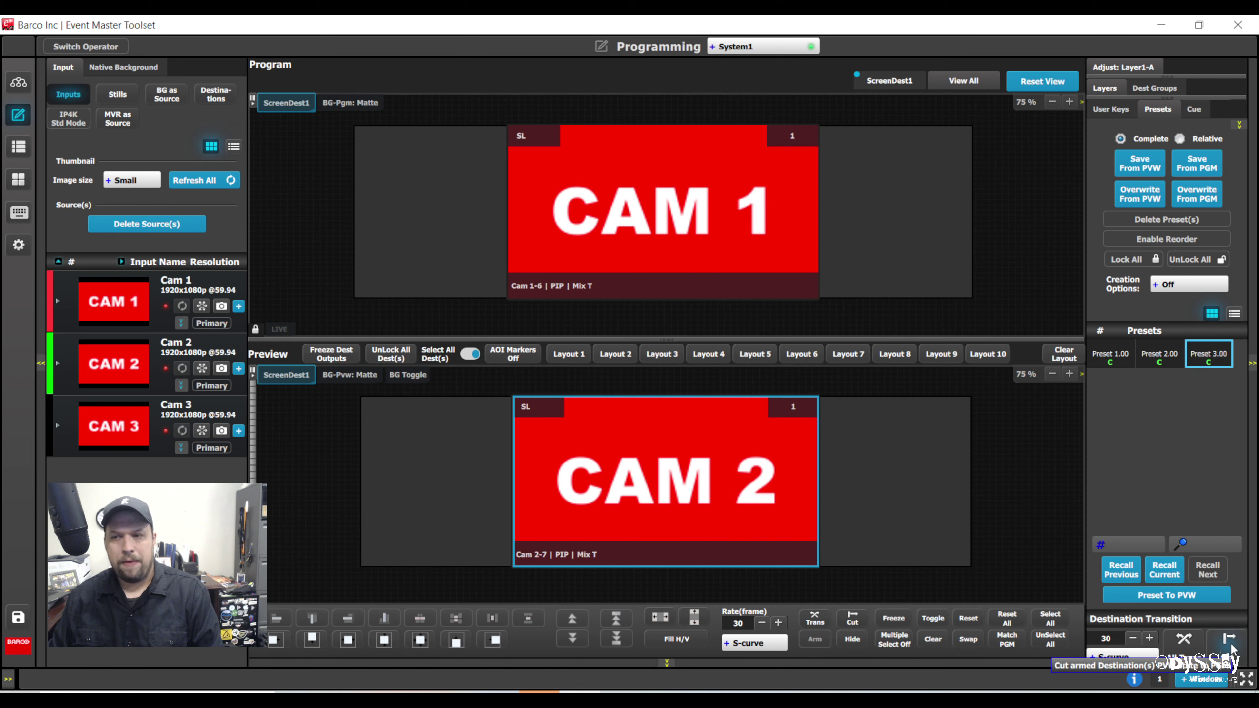
left_click(1230, 644)
left_click(1230, 643)
left_click(1230, 644)
left_click(1230, 643)
left_click(1230, 643)
left_click(1230, 644)
left_click(1230, 644)
left_click(1230, 643)
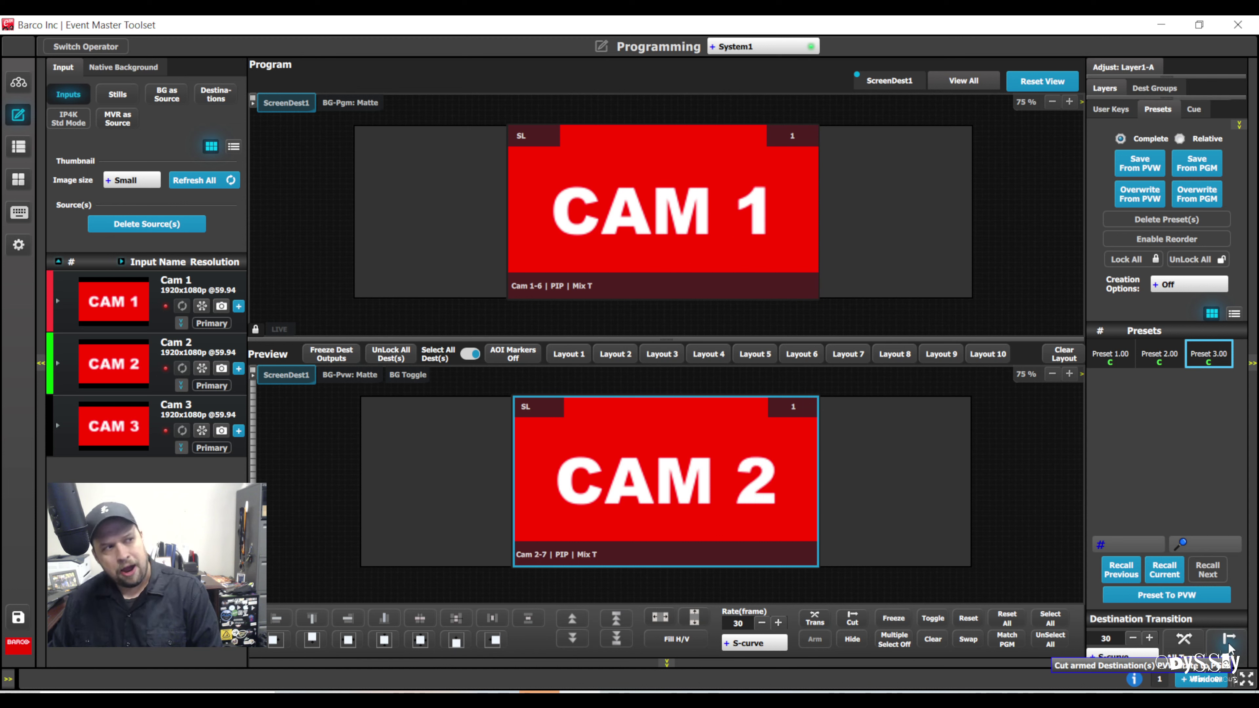
left_click(1229, 644)
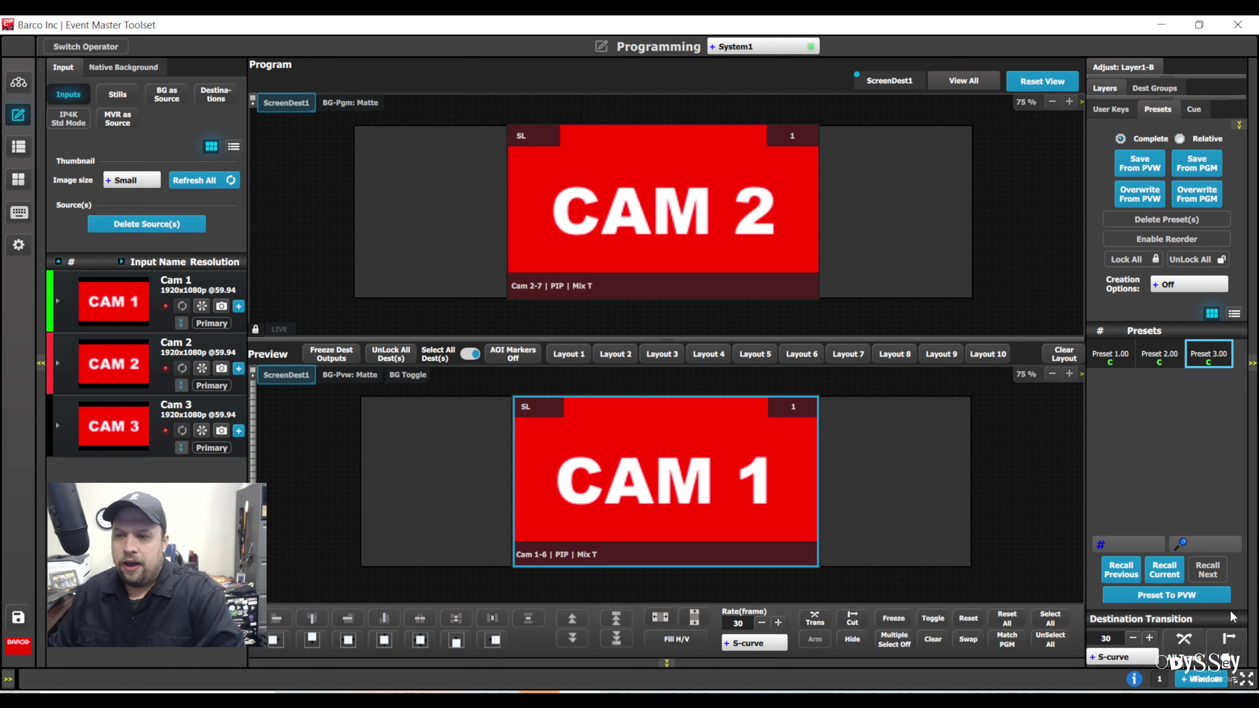
Turn off Toggle for the layer, view the User Keys options and return to the presets.
left_click(932, 621)
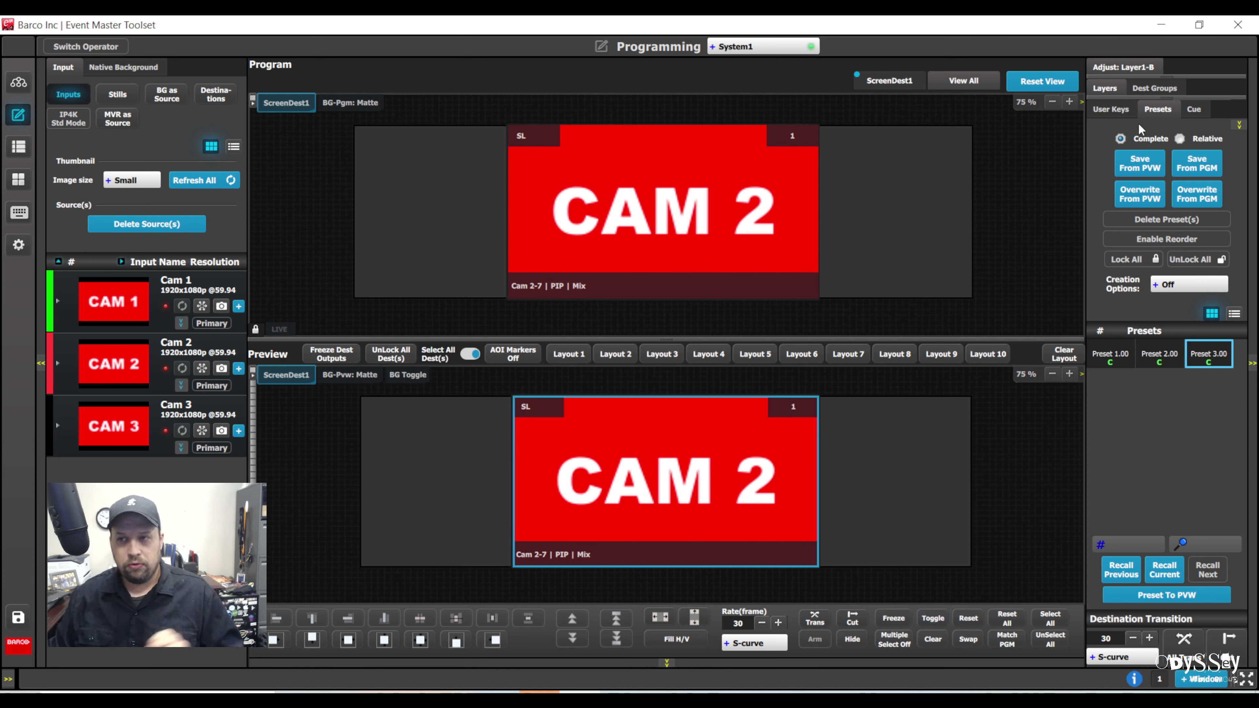
left_click(1124, 109)
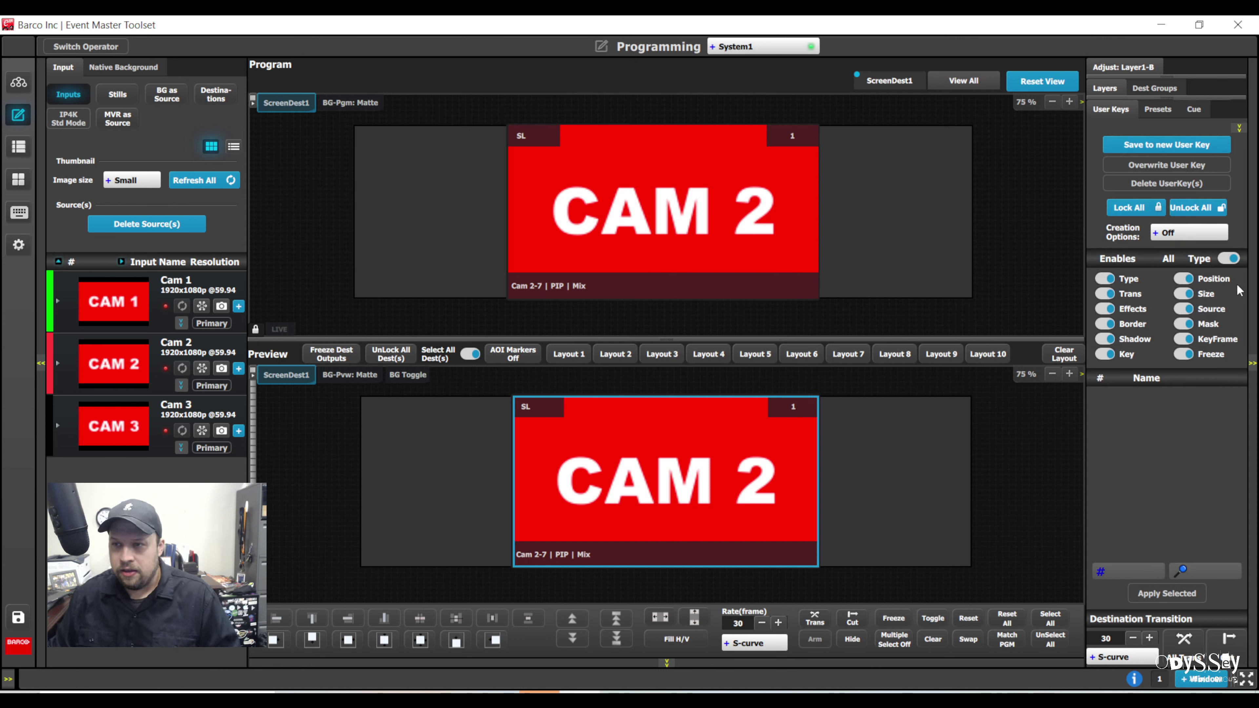
left_click(1159, 110)
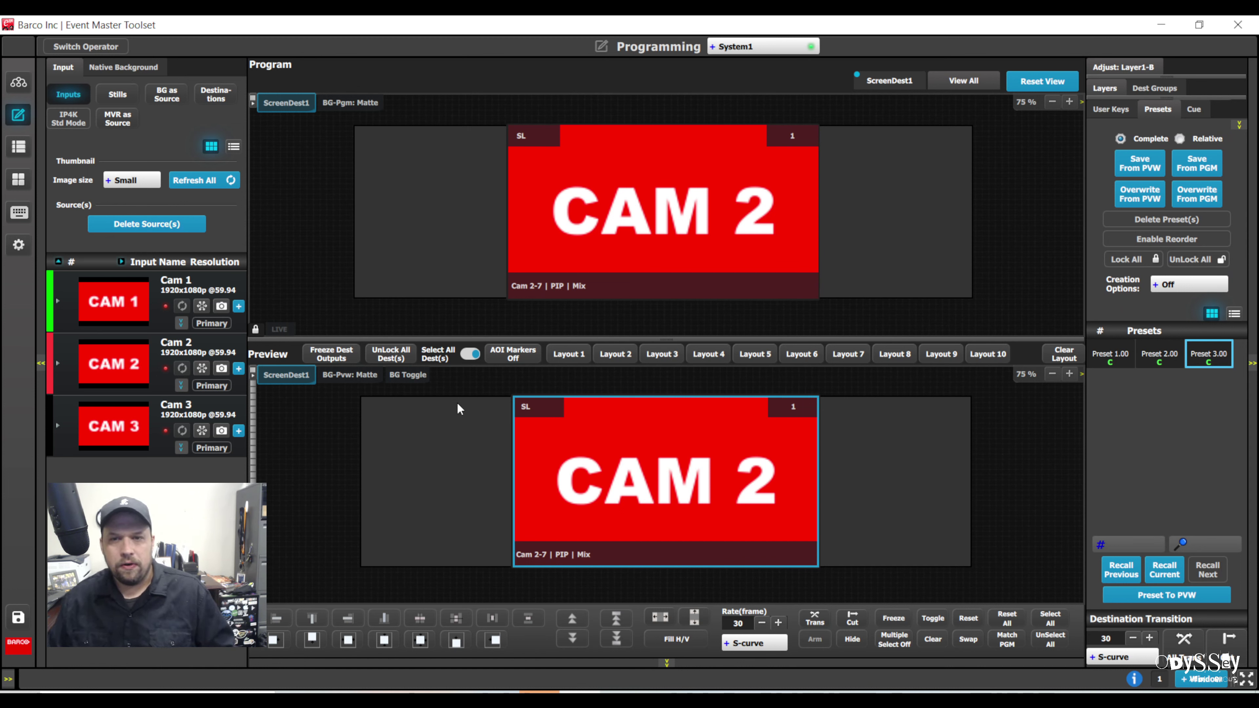
Lay out Cam 1 and Cam 2 side by side as two smaller Preview layers and transition them to Program.
left_click_drag(605, 479, 732, 463)
left_click_drag(642, 485, 720, 471)
left_click_drag(113, 302, 476, 468)
left_click(842, 442)
left_click_drag(842, 442, 838, 460)
left_click(612, 243)
left_click(1184, 639)
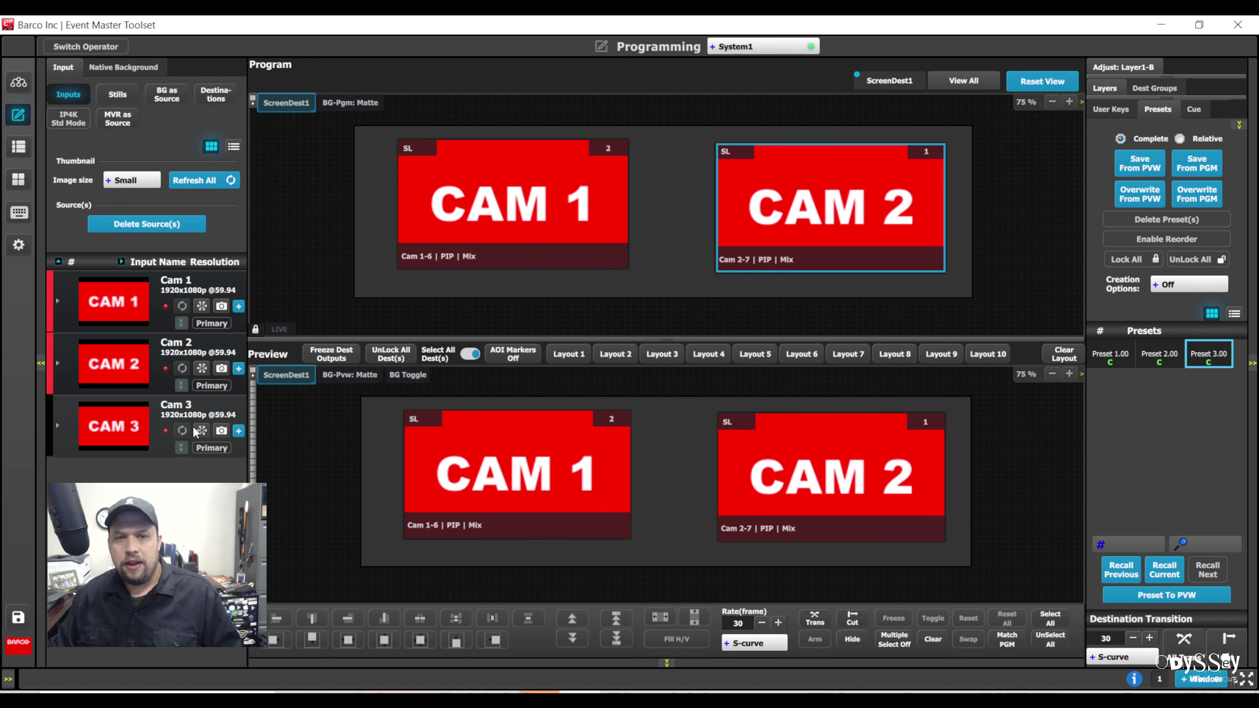
Place Cam 3 on the left Preview layer and Cam 1 on the right one, with Toggle on for both.
left_click_drag(195, 432, 447, 466)
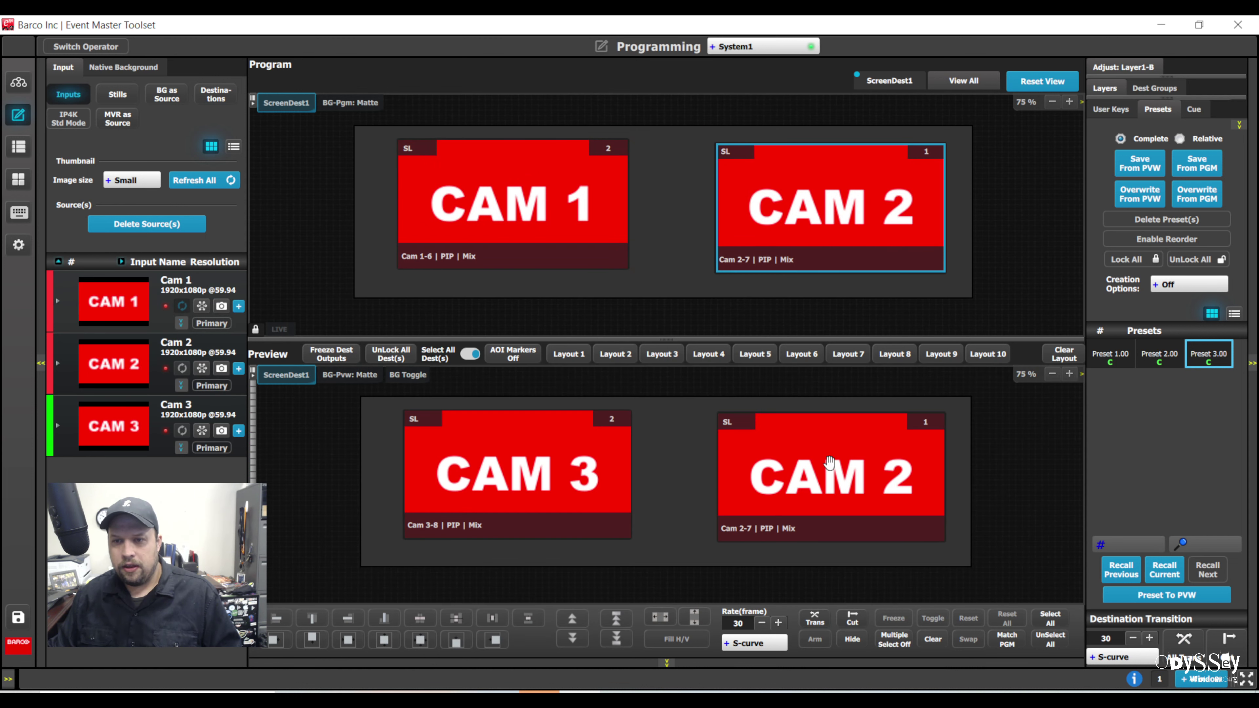
left_click_drag(183, 292, 816, 464)
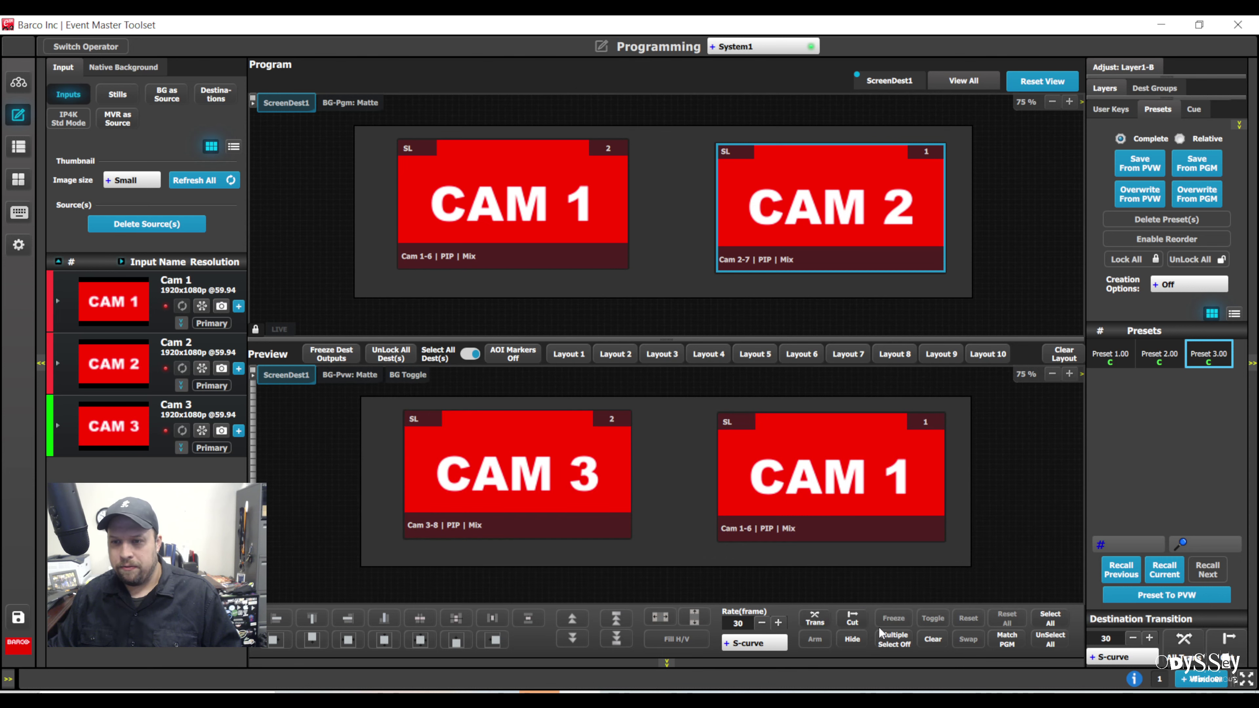
left_click(775, 451)
left_click(468, 449)
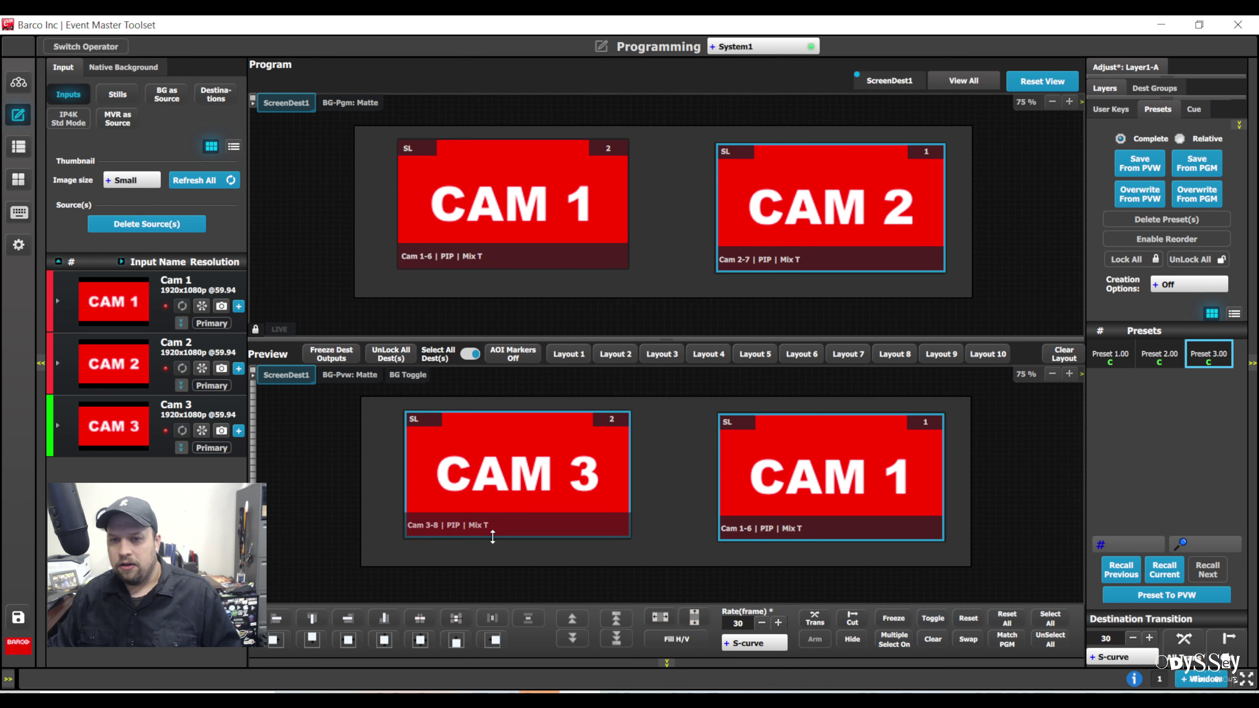
Cut the destination repeatedly so both toggled layers swap their sources between Preview and Program.
left_click(1230, 644)
left_click(1230, 644)
left_click(1230, 645)
left_click(1229, 644)
left_click(1230, 645)
left_click(1230, 644)
left_click(1230, 644)
left_click(1230, 645)
left_click(1230, 644)
Turn off Toggle for the left layer only and cut repeatedly so just the right layer swaps sources.
left_click(837, 513)
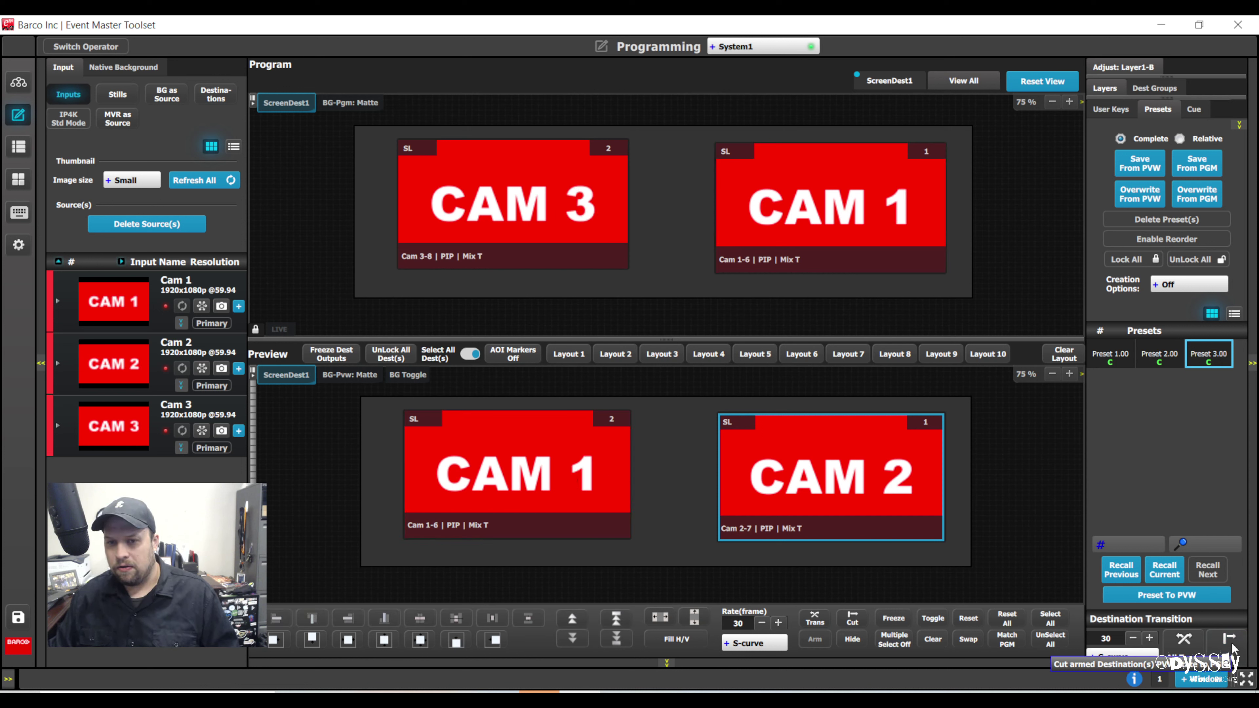
left_click(435, 463)
left_click(935, 621)
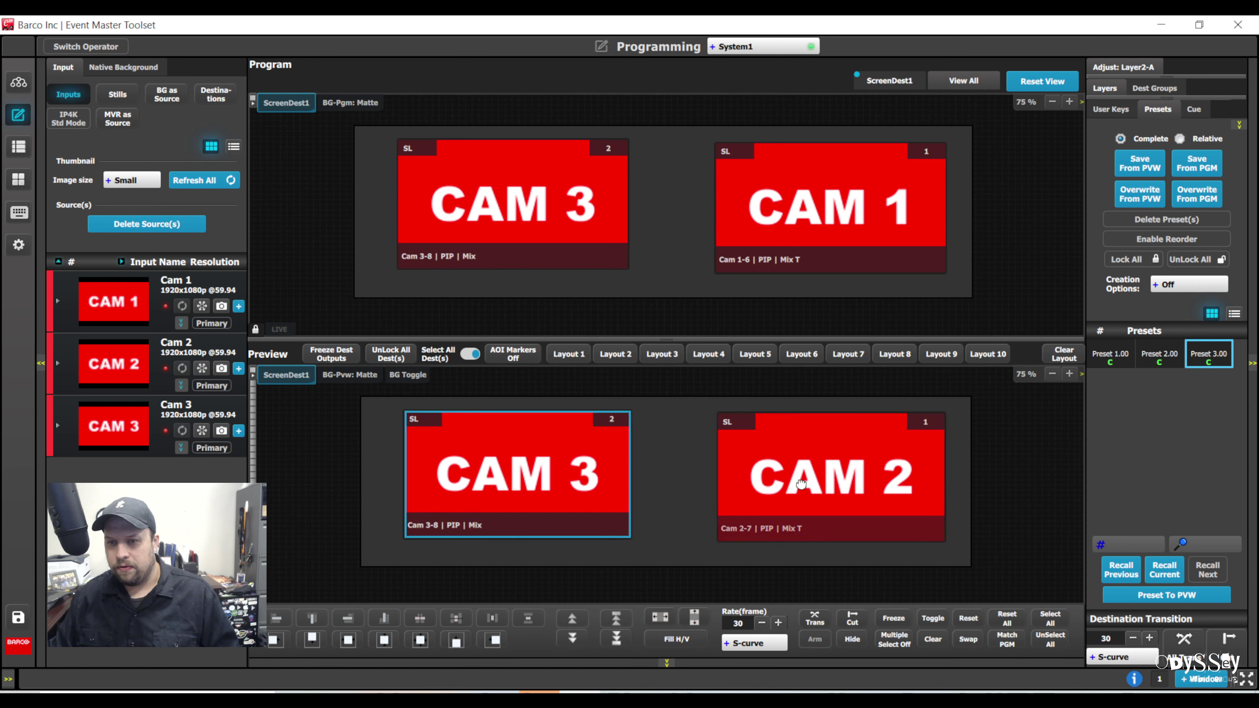
left_click(1229, 642)
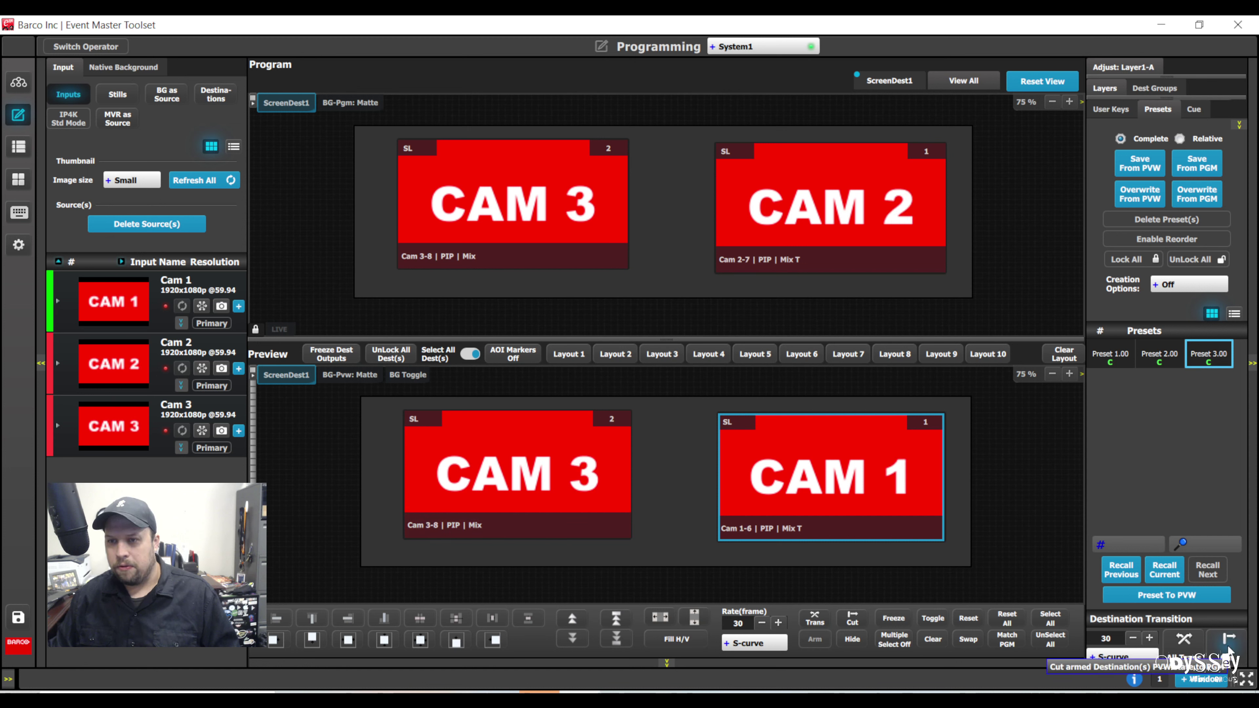
left_click(1228, 641)
left_click(1228, 641)
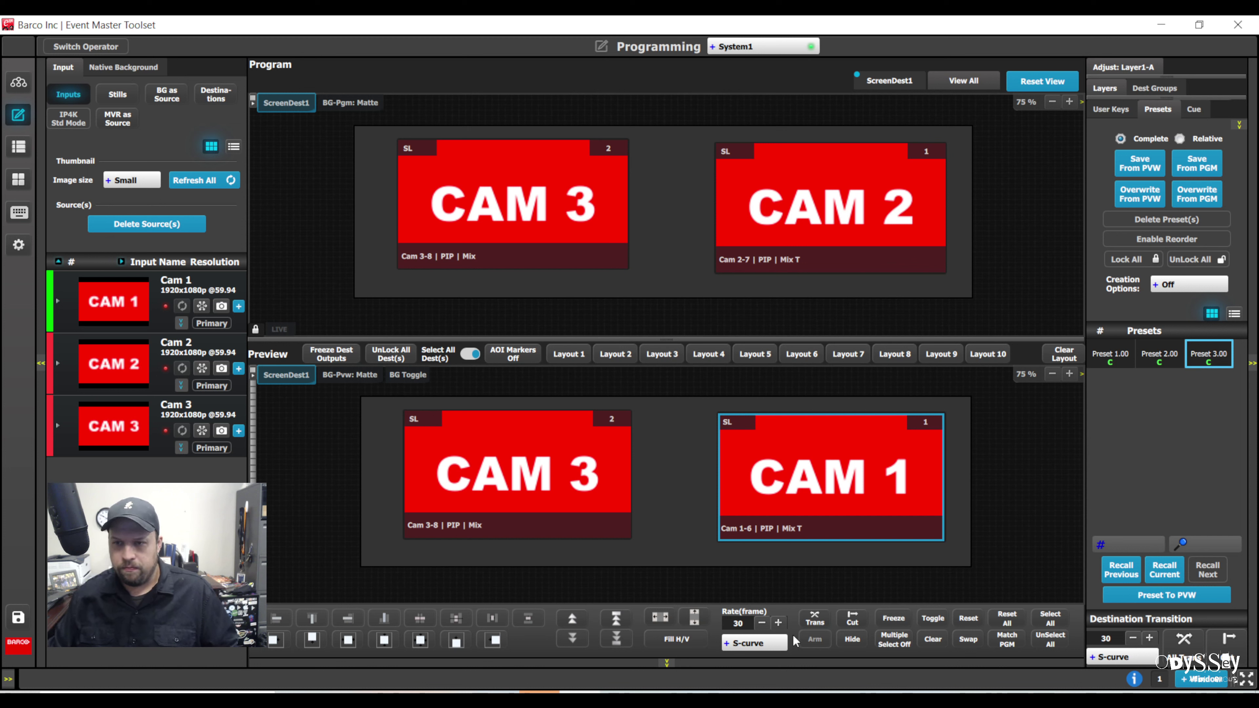
Place Cam 1 and then Cam 3 on the left Preview layer, transitioning only that layer to Program each time.
left_click(453, 495)
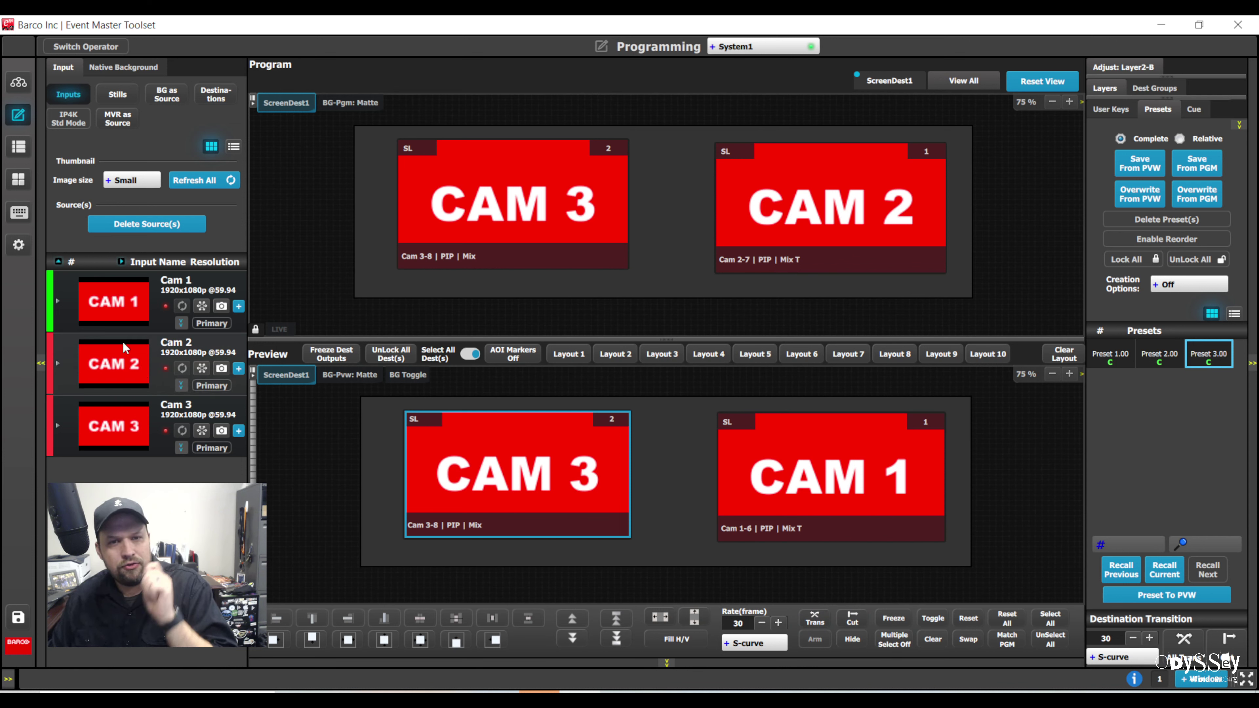
left_click_drag(130, 310, 518, 495)
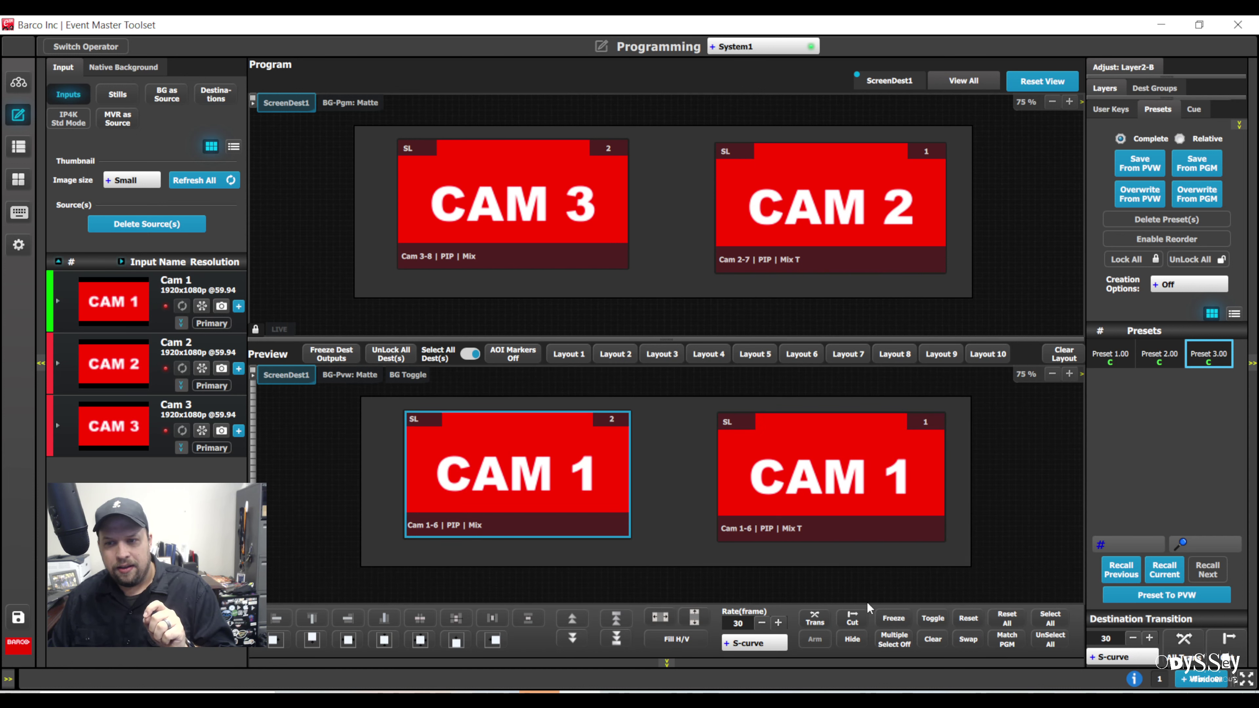
left_click(817, 620)
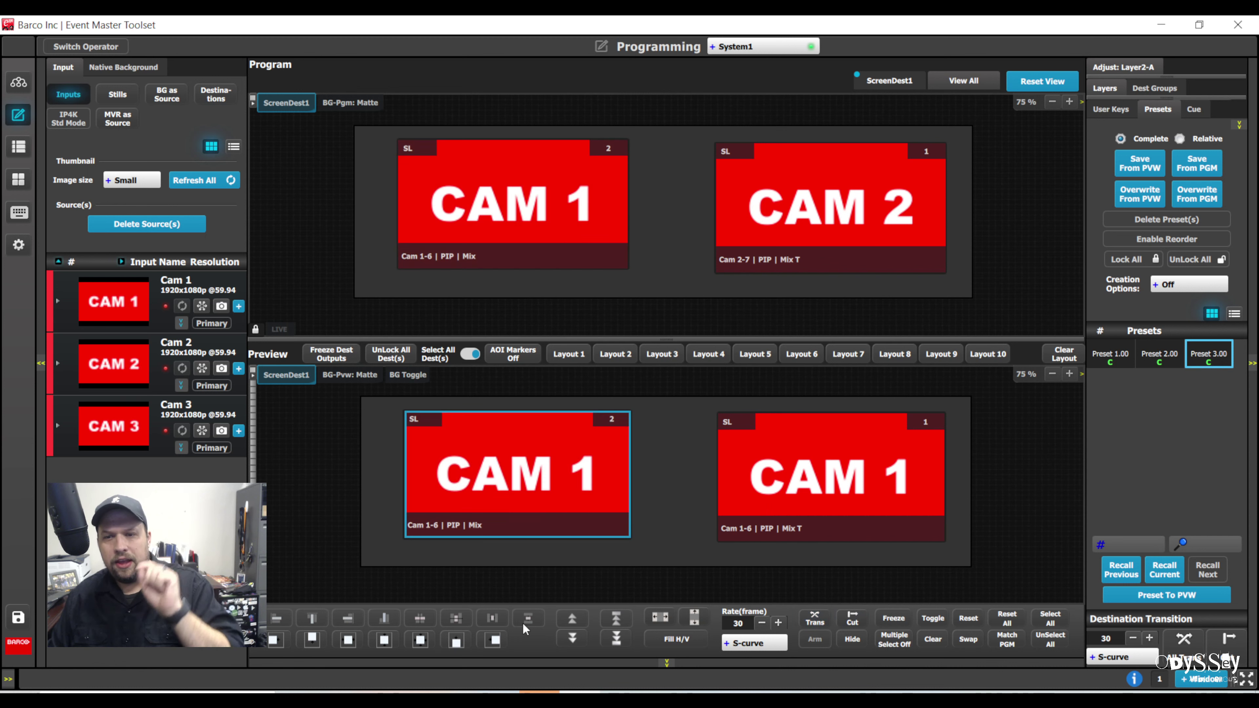
left_click_drag(207, 430, 515, 501)
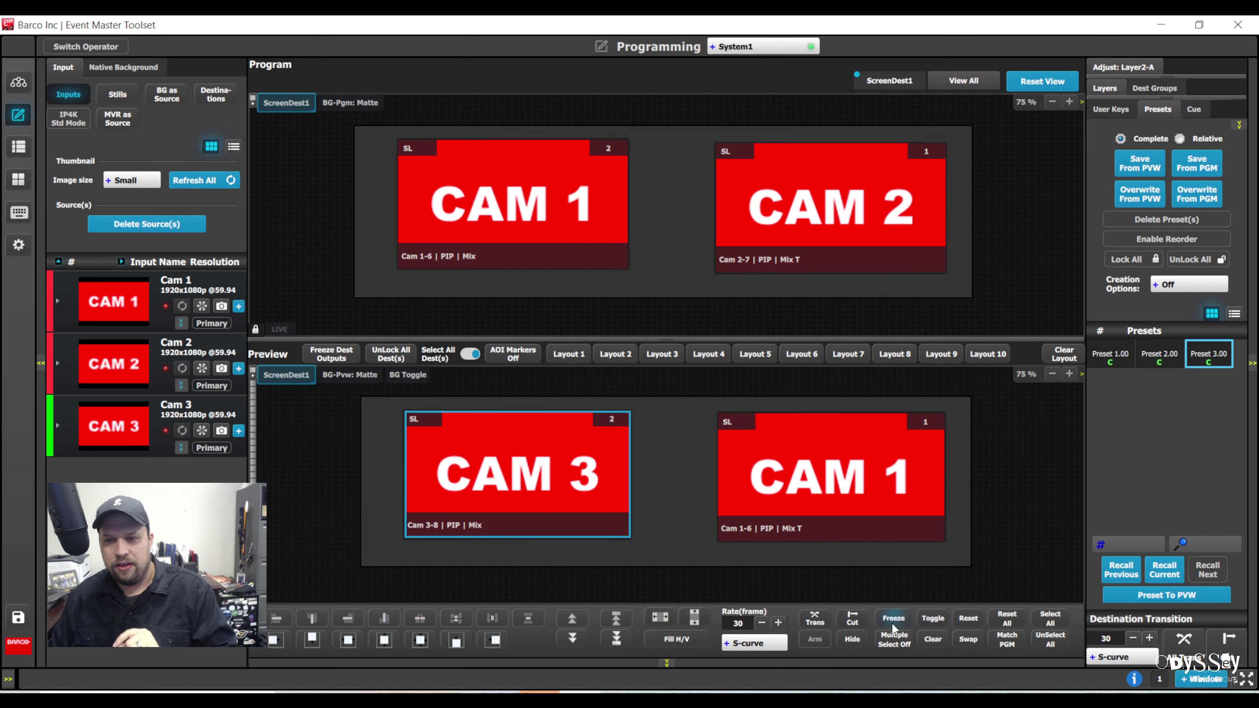
left_click(802, 621)
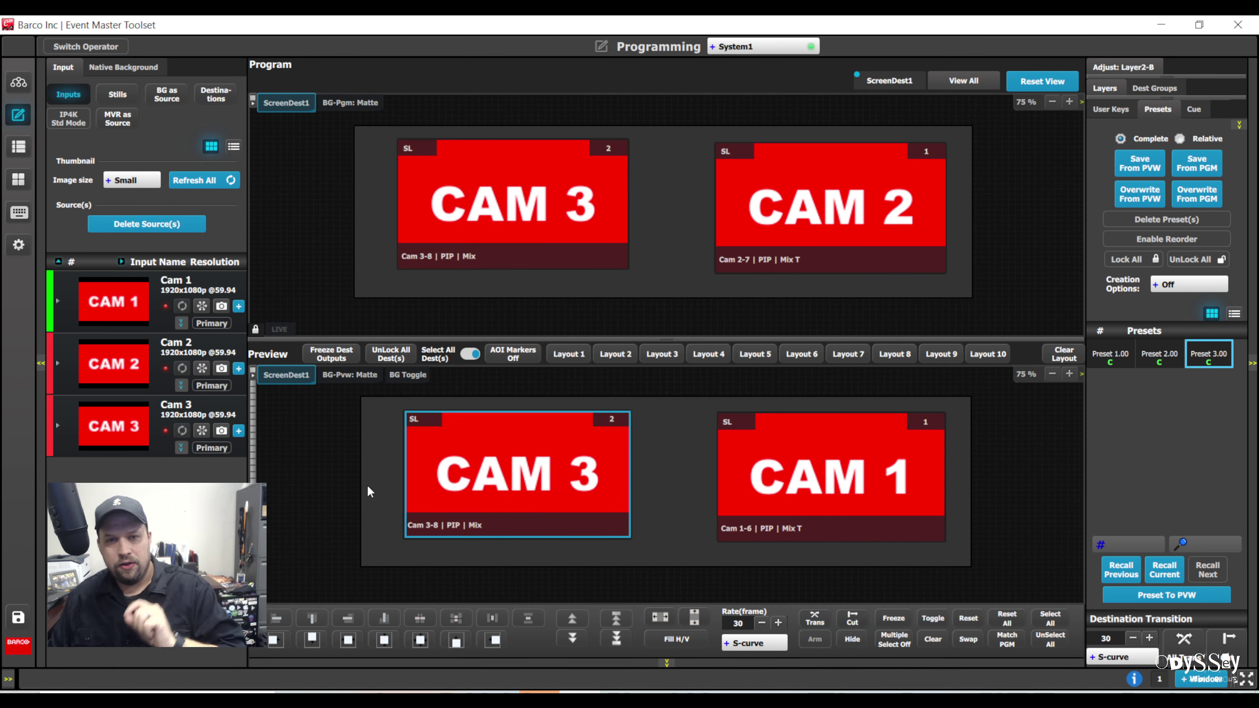
Place Cam 2 on the left Preview layer, turn on its Toggle and cut only that layer repeatedly between Cam 2 and Cam 3.
left_click(152, 358)
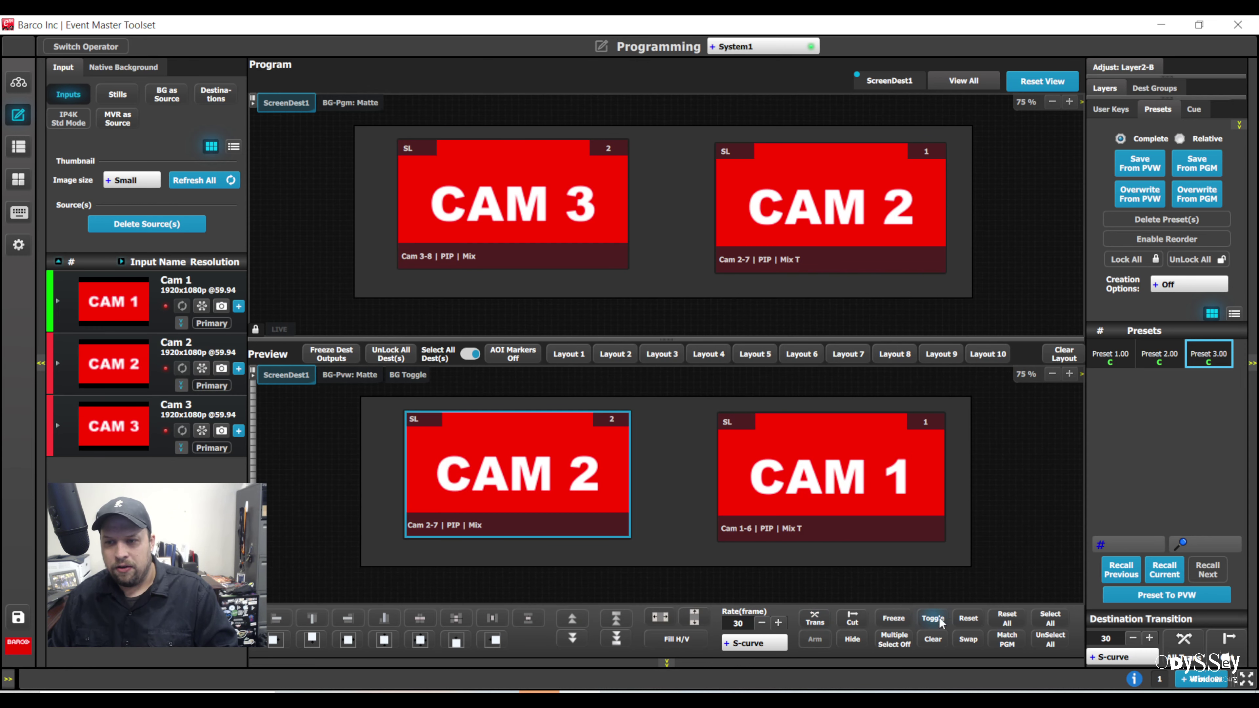
left_click(853, 620)
left_click(854, 624)
left_click(854, 625)
left_click(852, 625)
left_click(852, 625)
left_click(852, 625)
left_click(852, 625)
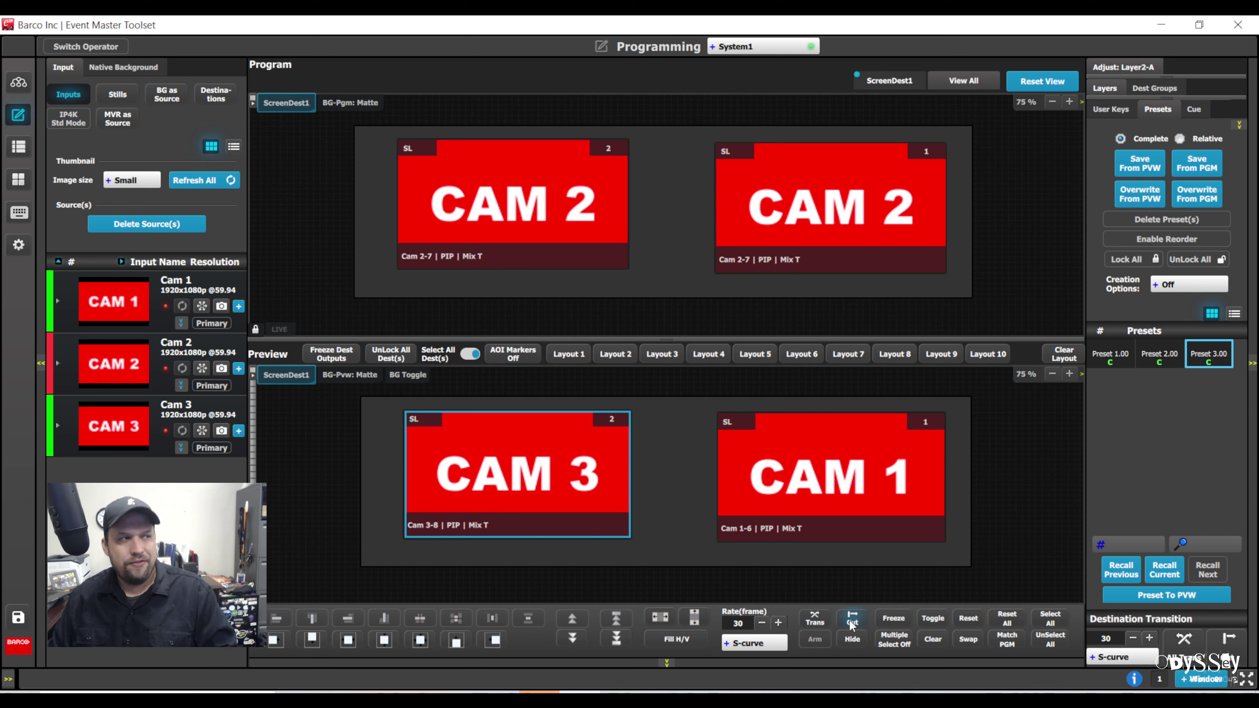
left_click(849, 622)
left_click(846, 621)
left_click(845, 621)
left_click(846, 621)
left_click(848, 621)
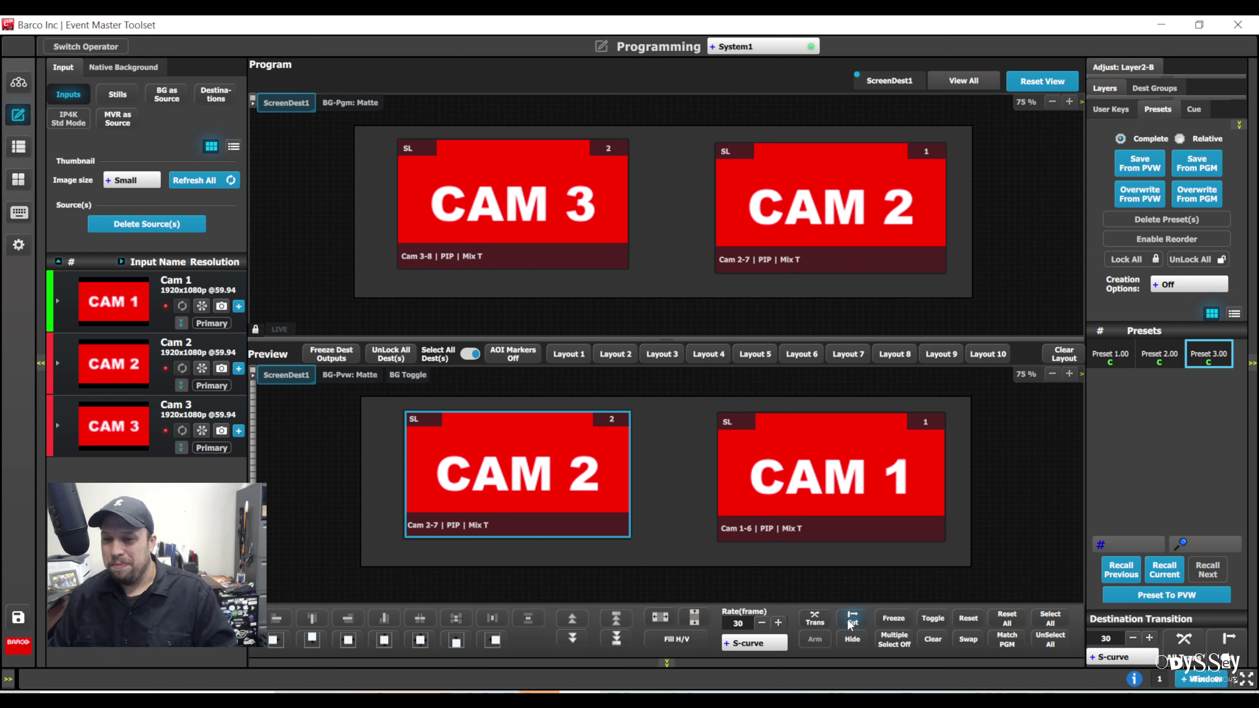
left_click(845, 623)
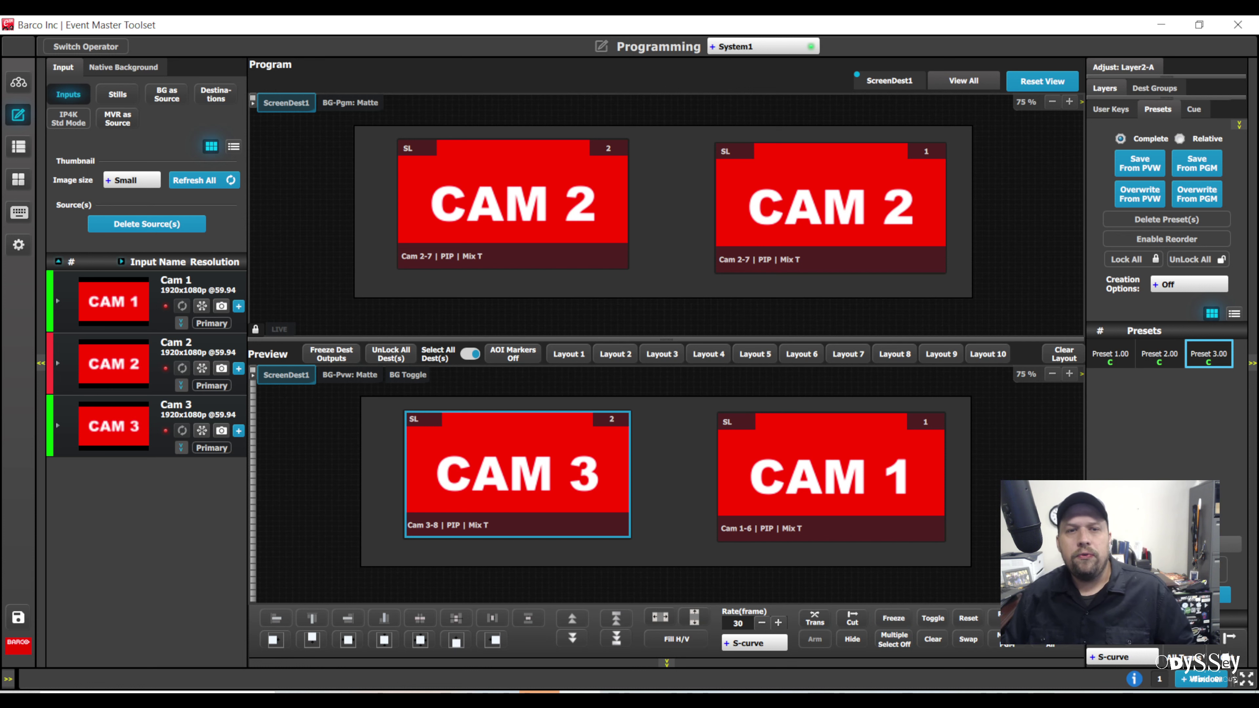
Open the Controller page, switch to the EC-30 layout and cycle both Assign rows through their bus types.
left_click(18, 212)
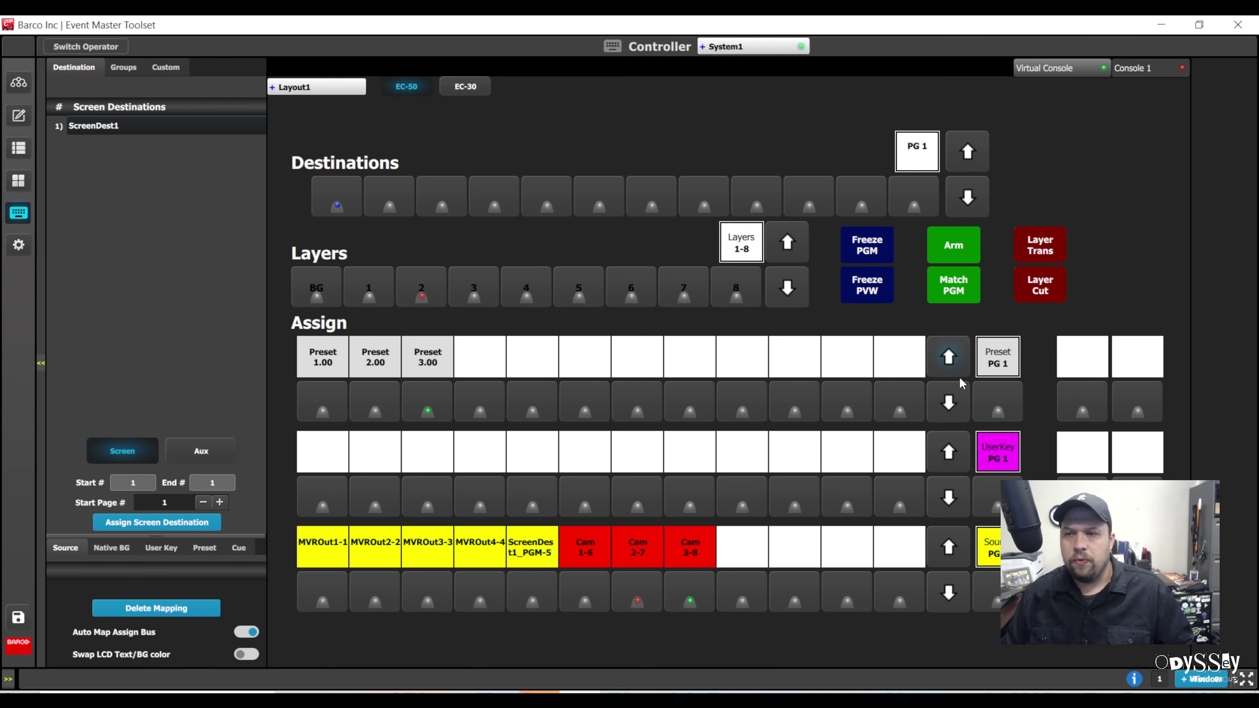
left_click(462, 92)
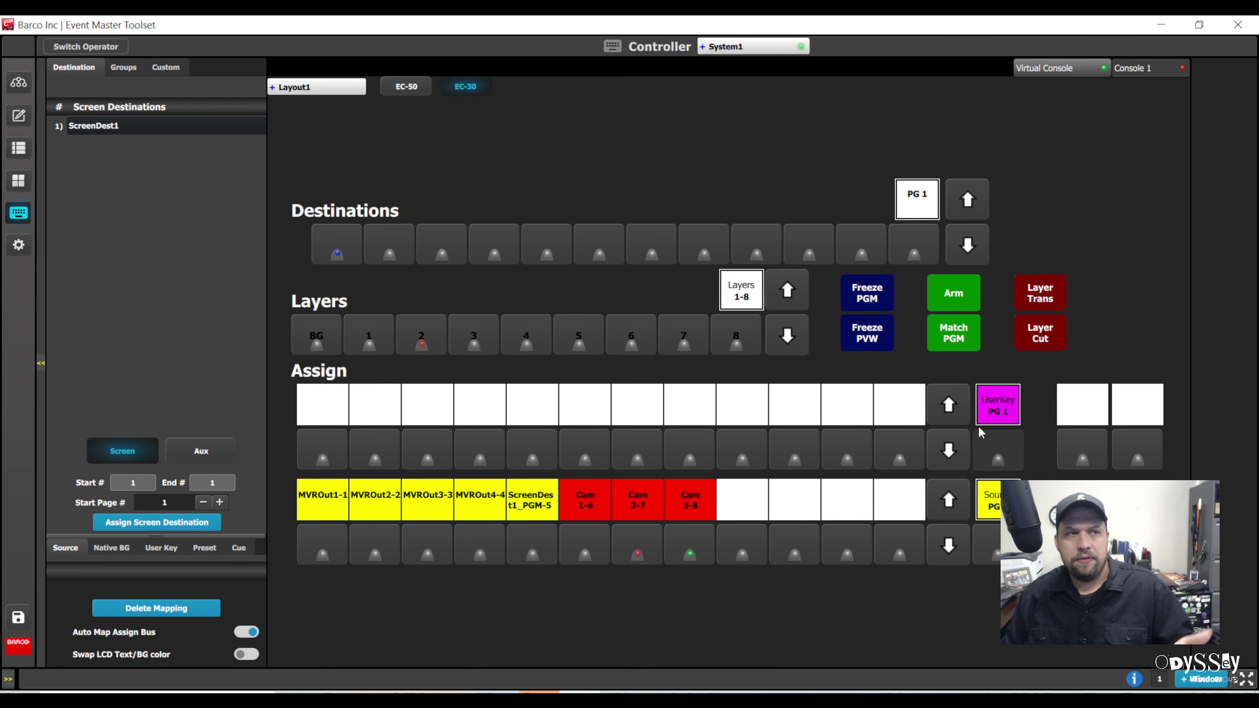
left_click(996, 451)
left_click(995, 451)
left_click(995, 451)
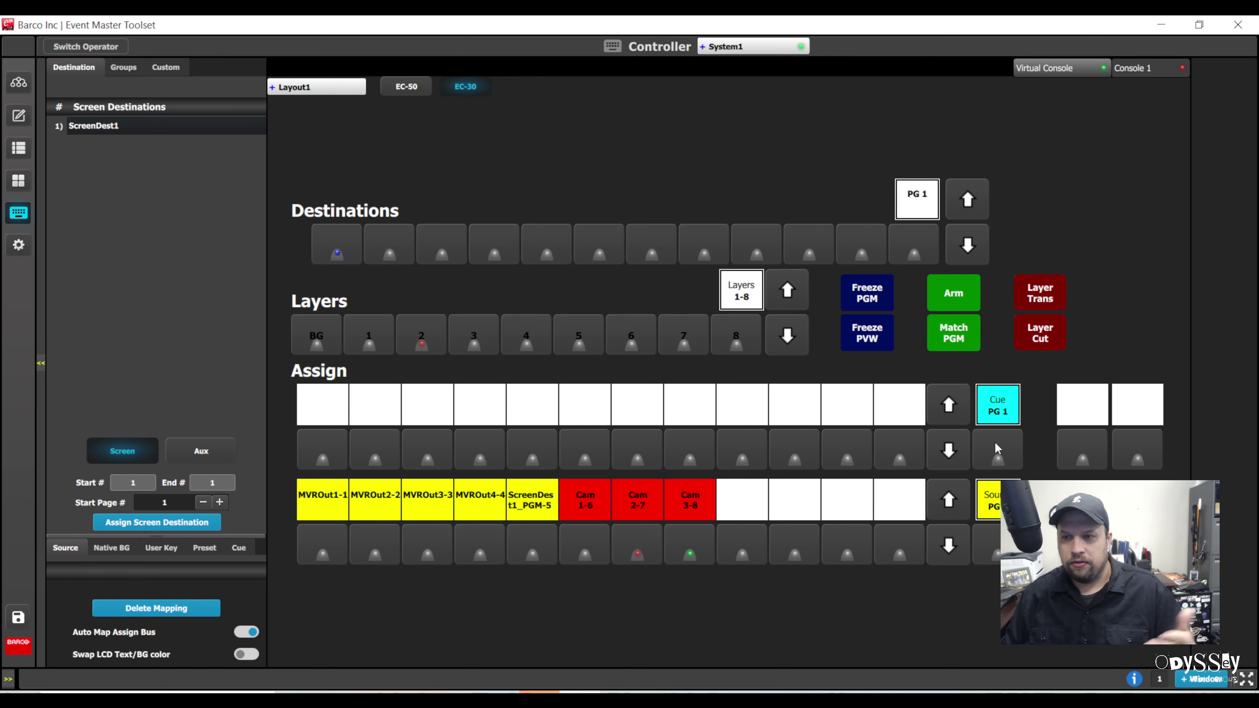
left_click(986, 545)
left_click(986, 546)
left_click(986, 545)
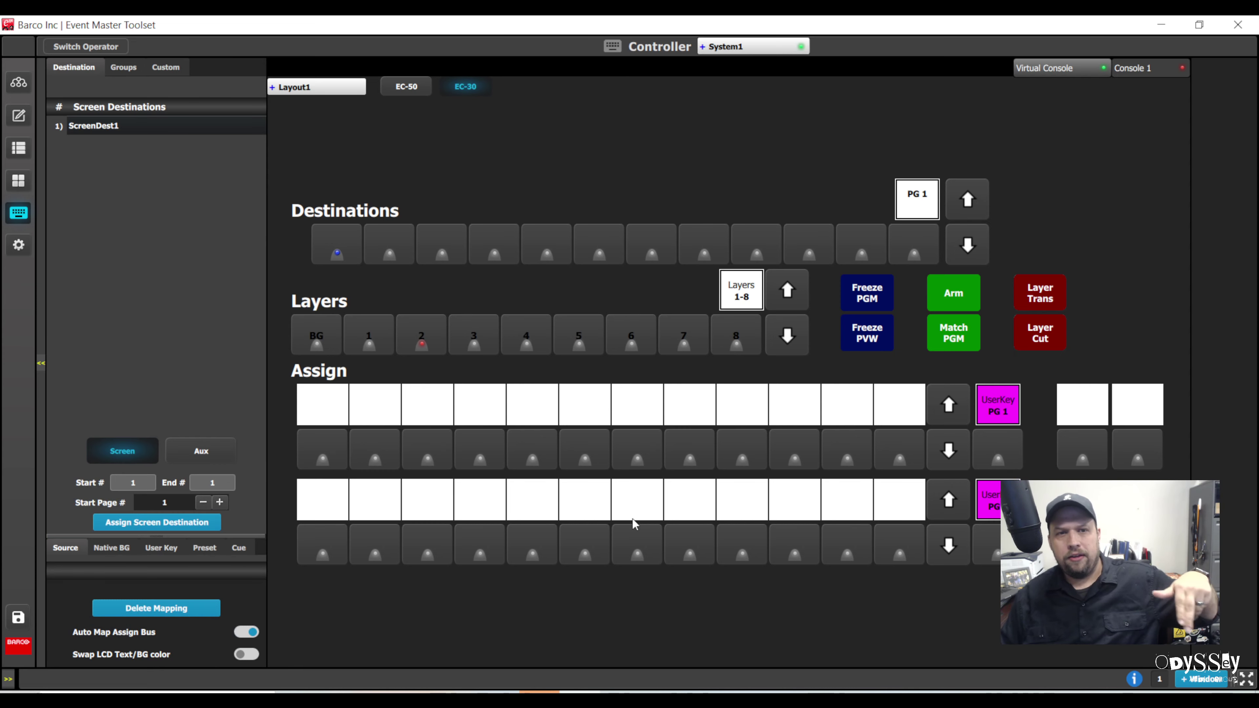
Enable Show Program Preview Source Bus in the settings and return to the Controller page.
left_click(22, 255)
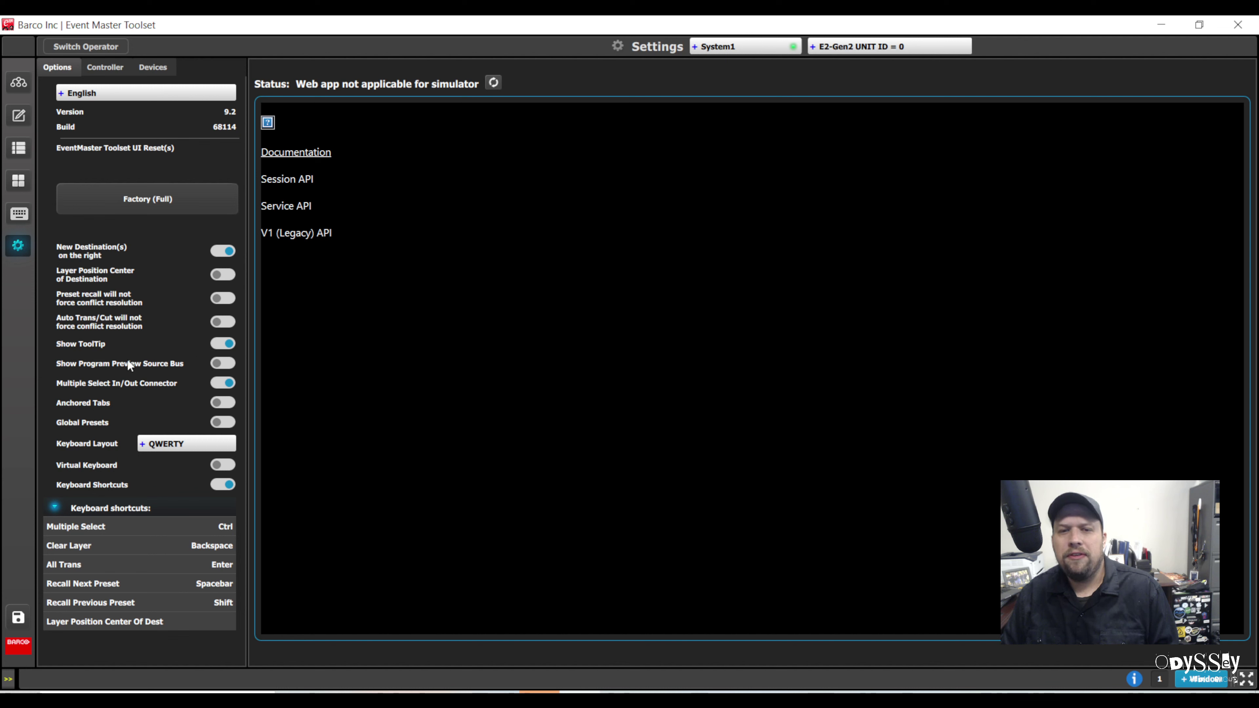
left_click(220, 363)
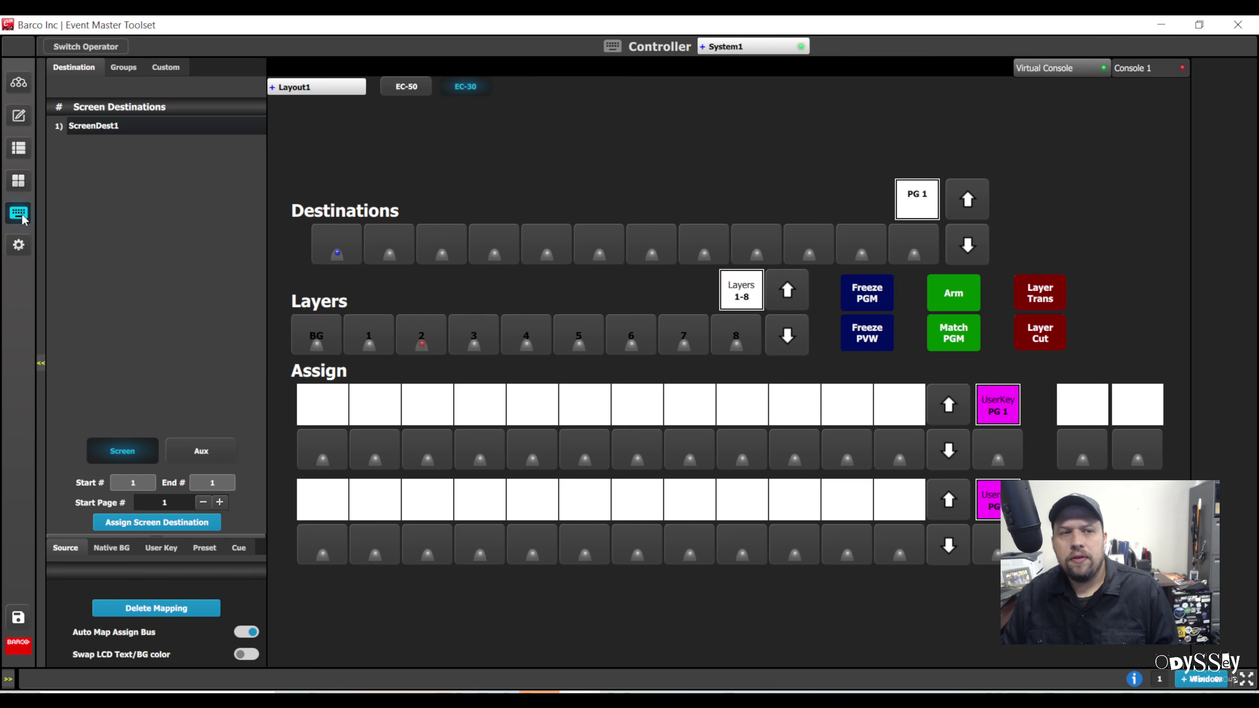
left_click(21, 215)
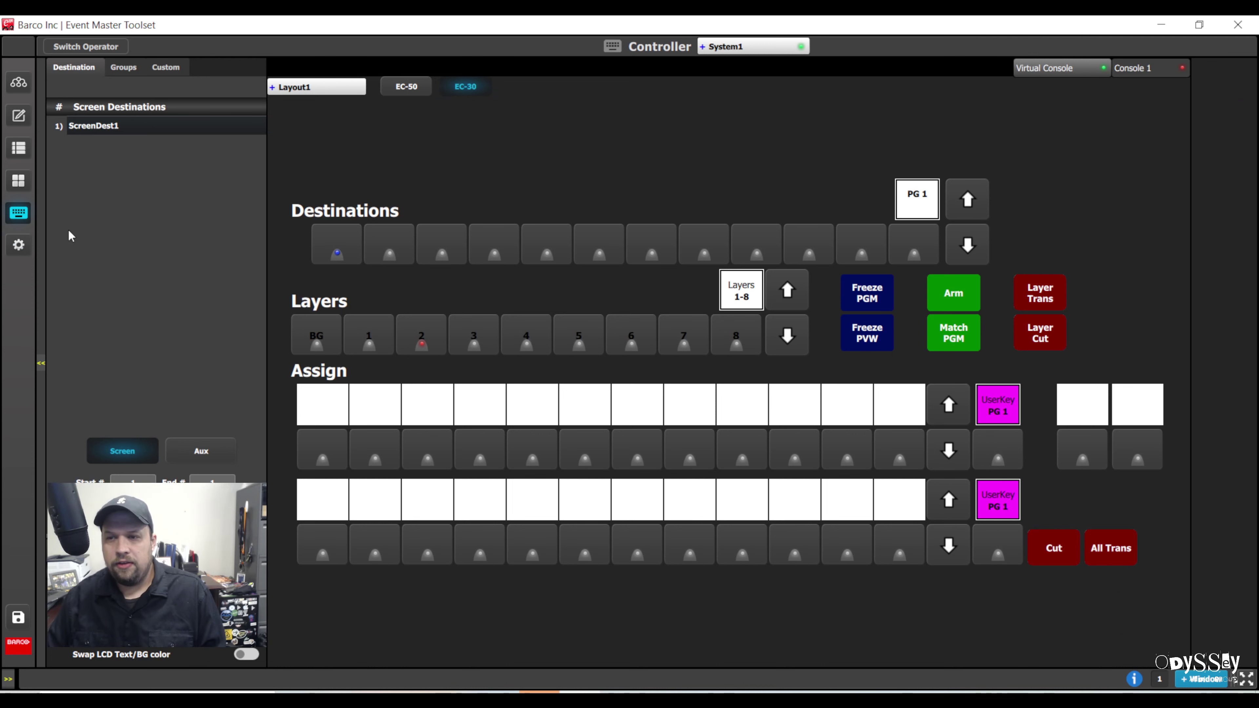
Set the upper Assign row to Program Source and the lower Assign row to Preview Source.
left_click(993, 450)
left_click(993, 450)
left_click(991, 452)
left_click(991, 452)
left_click(992, 453)
left_click(992, 453)
left_click(998, 537)
left_click(996, 537)
left_click(996, 537)
left_click(996, 538)
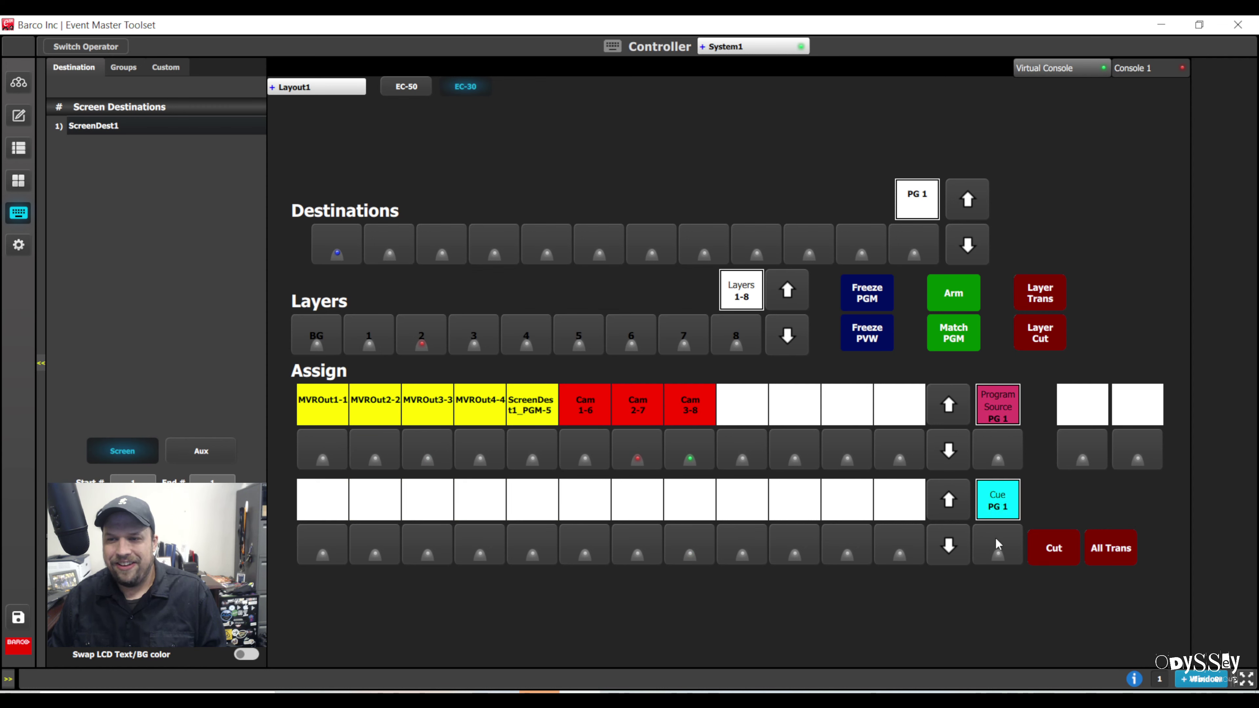
left_click(994, 539)
left_click(991, 538)
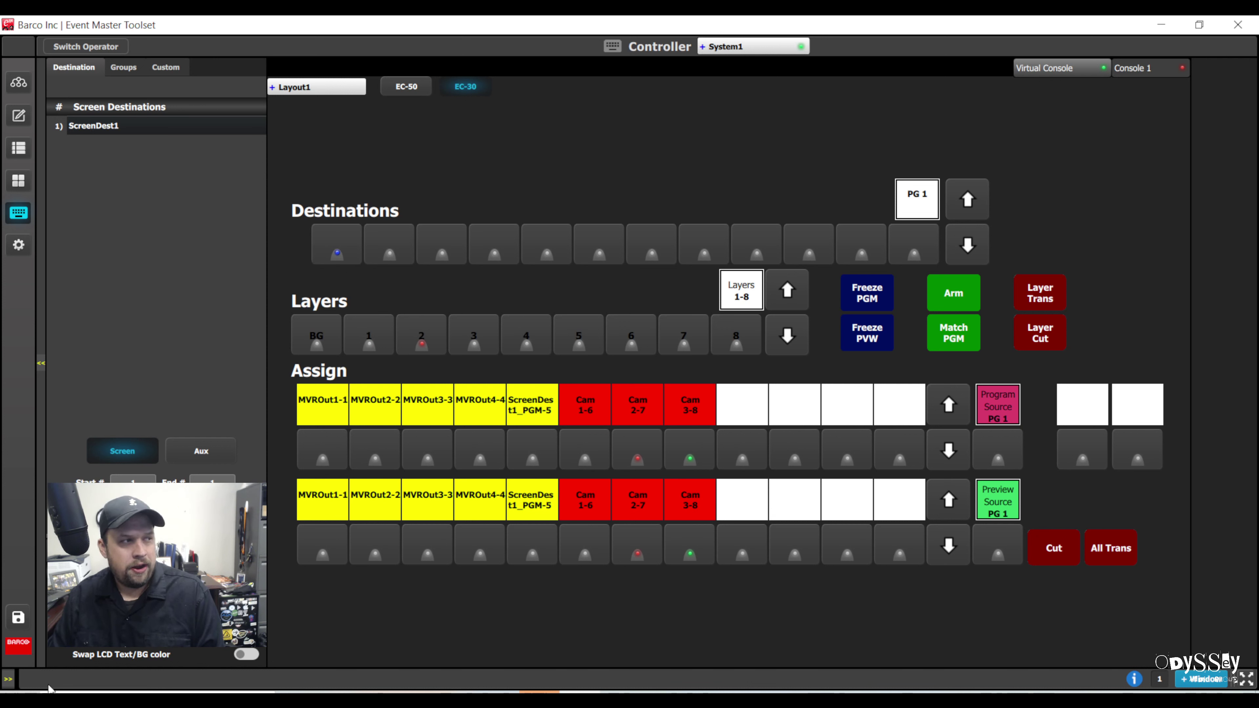
Show and hide the destination bar below the workspace, and return to Programming.
left_click(9, 681)
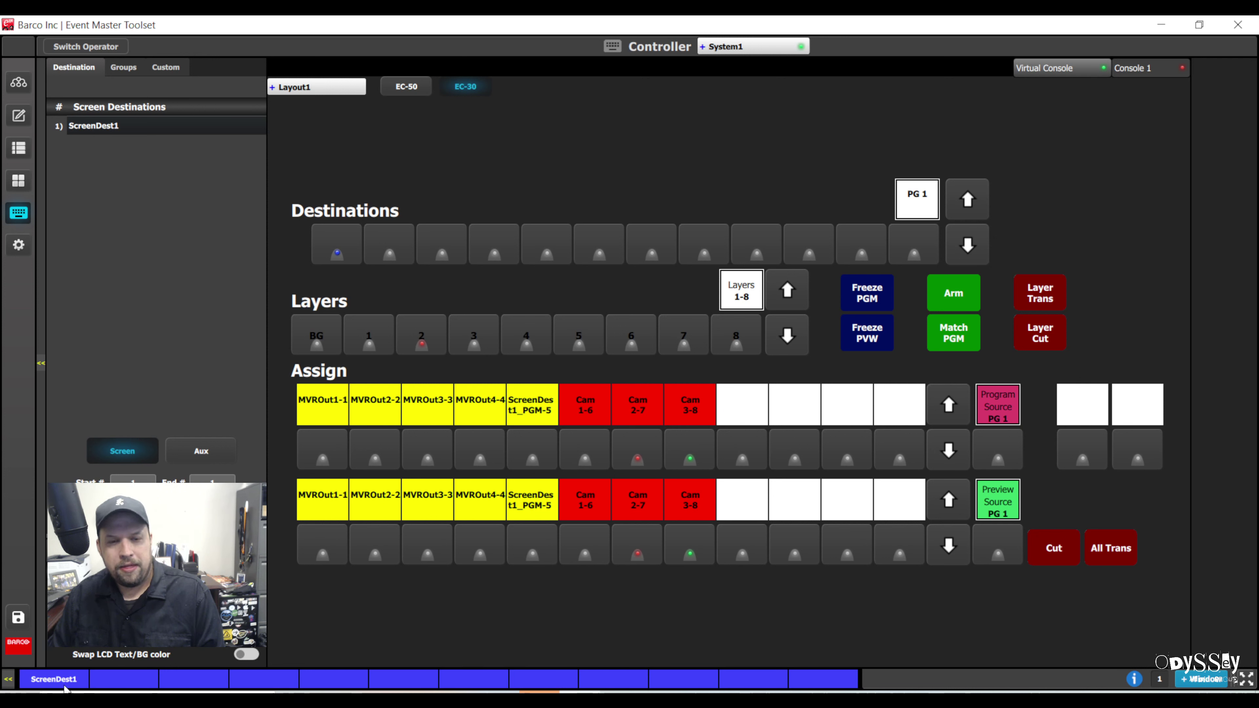
left_click(9, 683)
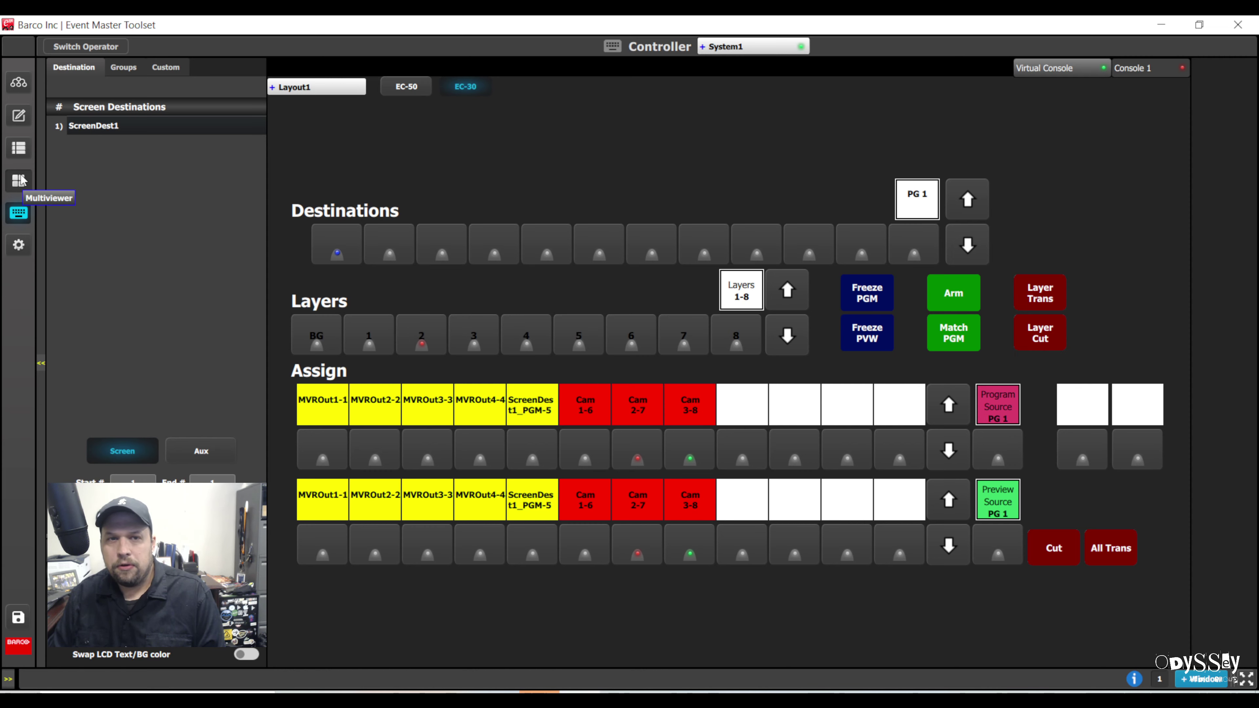
left_click(18, 115)
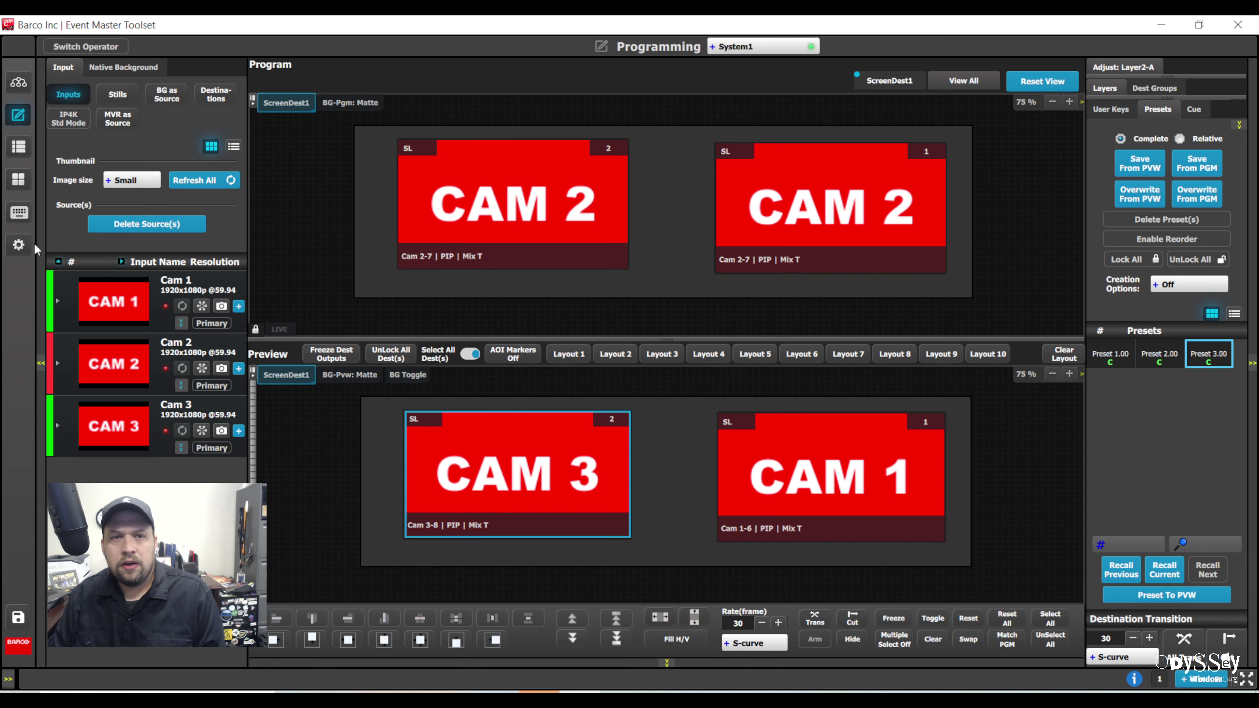
On the Controller's Preview Source bus, assign Cam 1 and then Cam 2 to layer 2, checking each change in Programming.
left_click(18, 213)
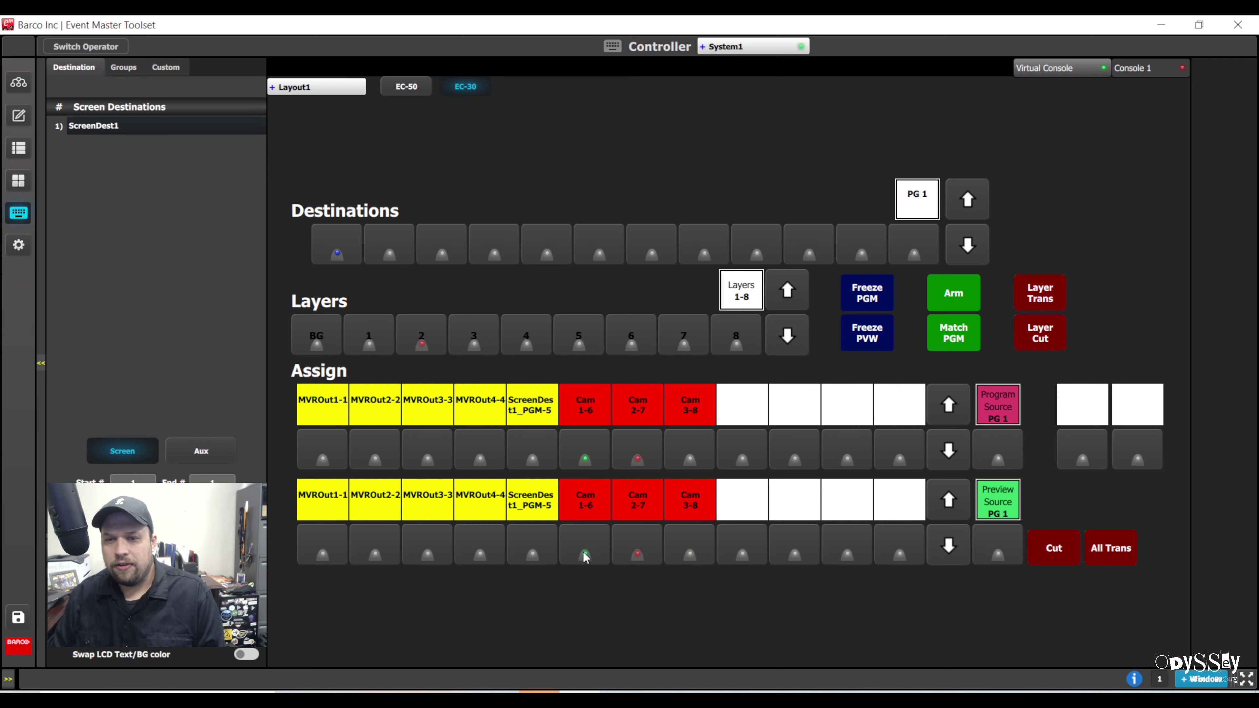
left_click(17, 118)
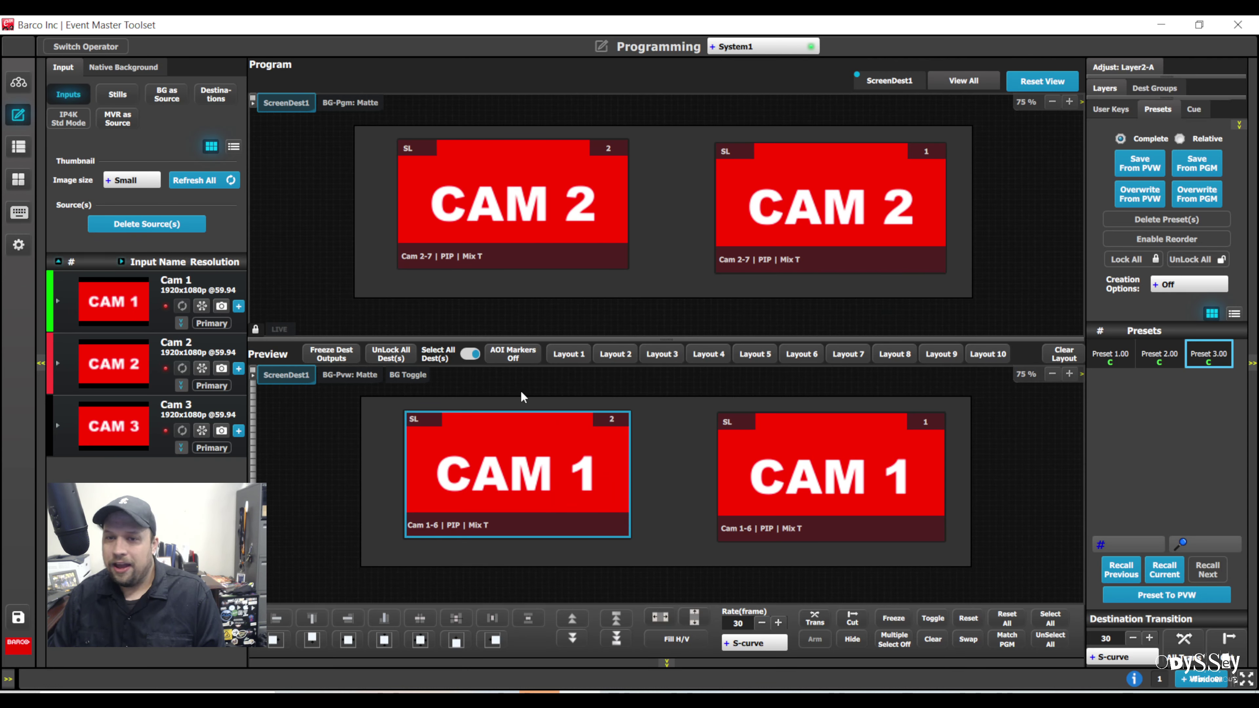
left_click(19, 212)
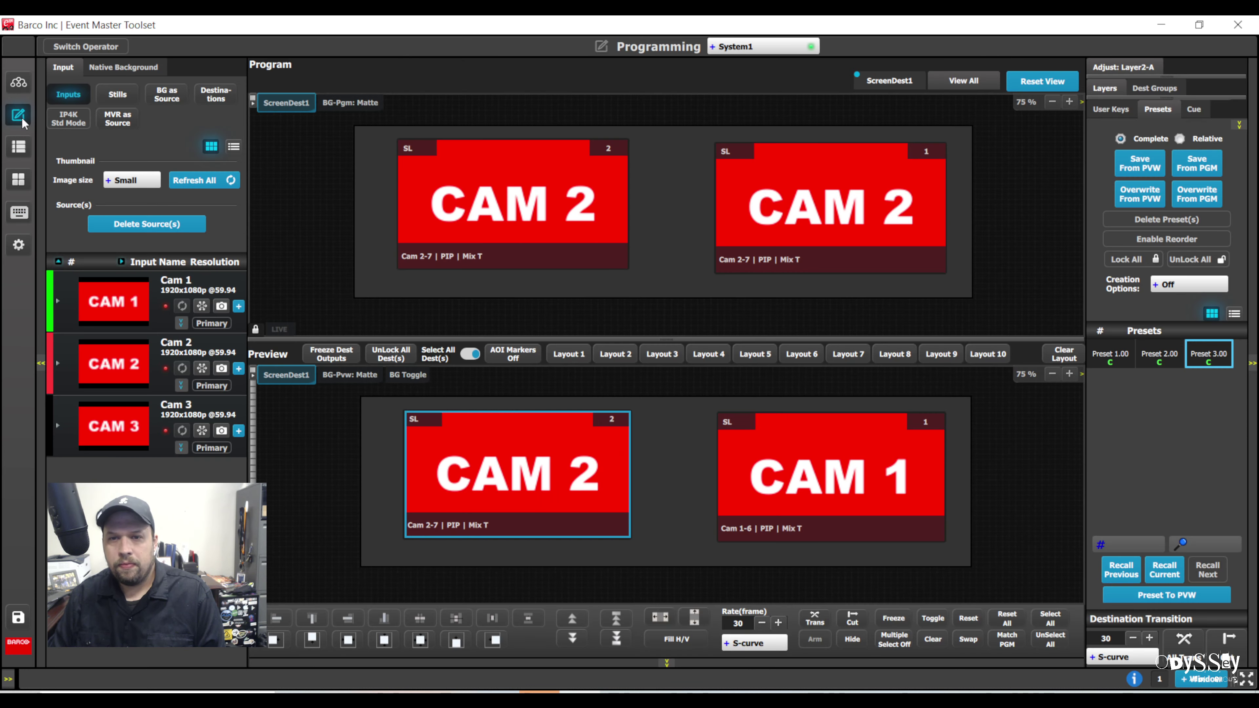
left_click(20, 117)
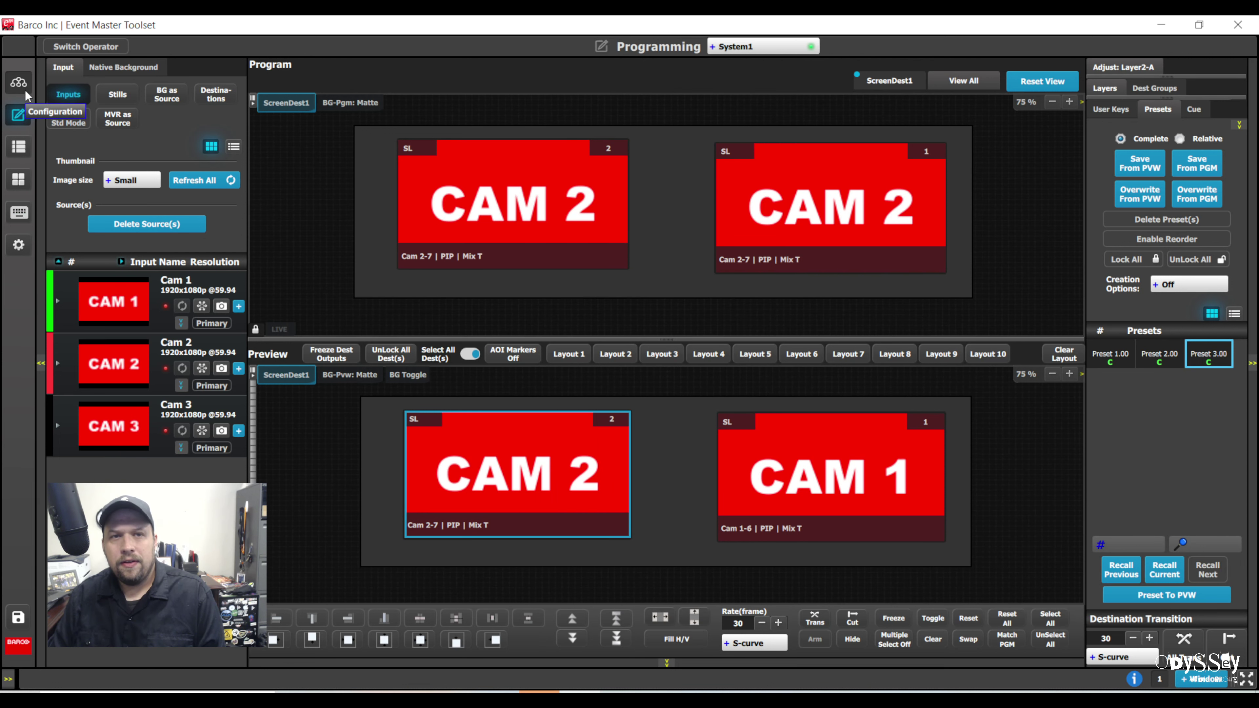
On the Controller's Program Source bus, assign Cam 1 and then Cam 3 to layer 2, checking each change in Programming.
left_click(22, 212)
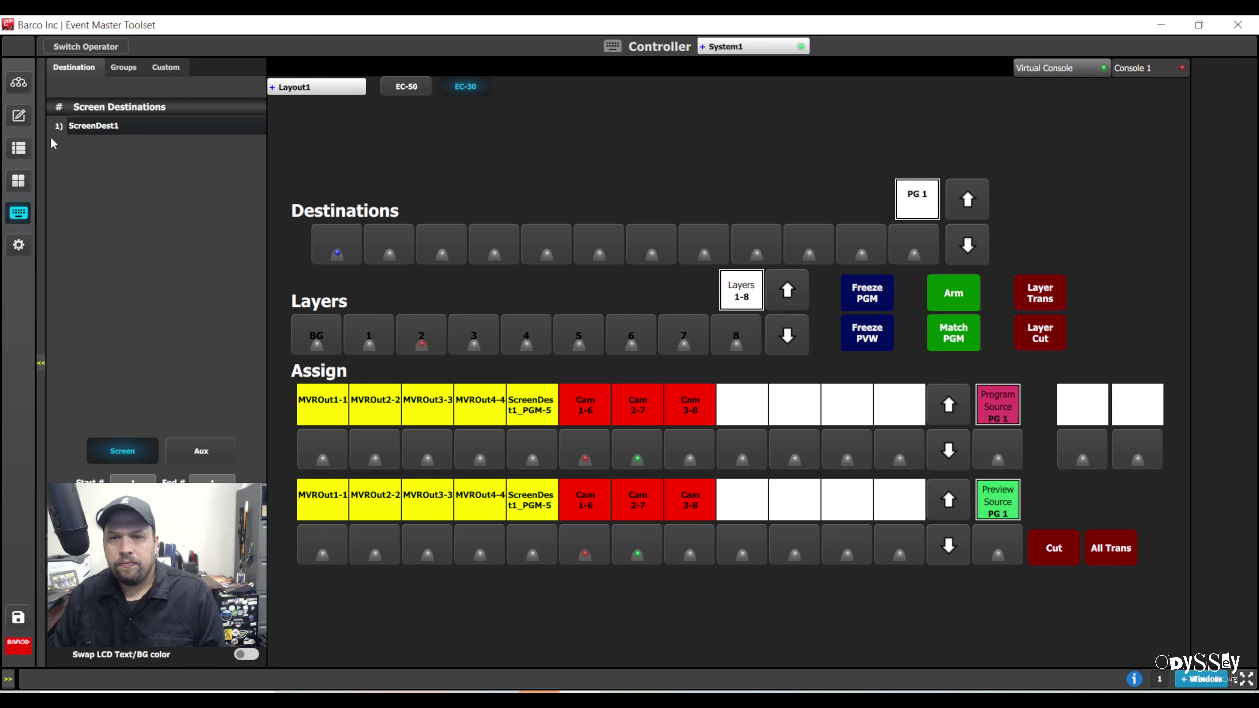
left_click(17, 118)
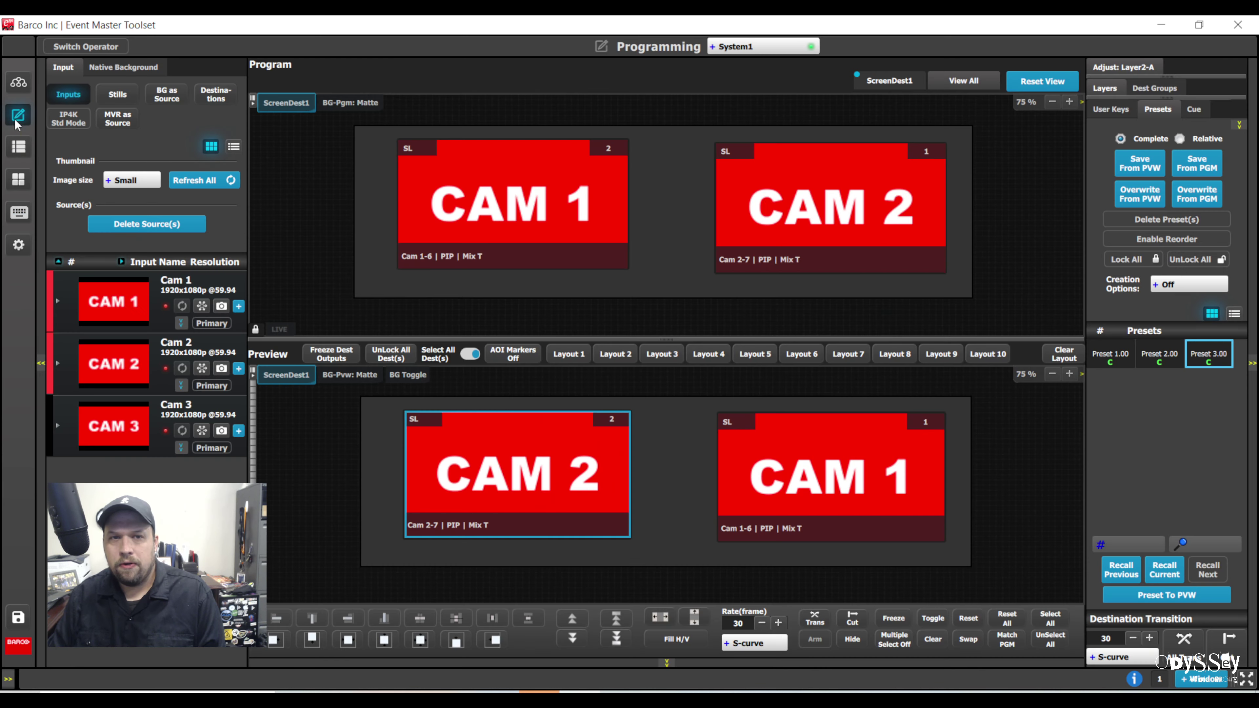
left_click(19, 216)
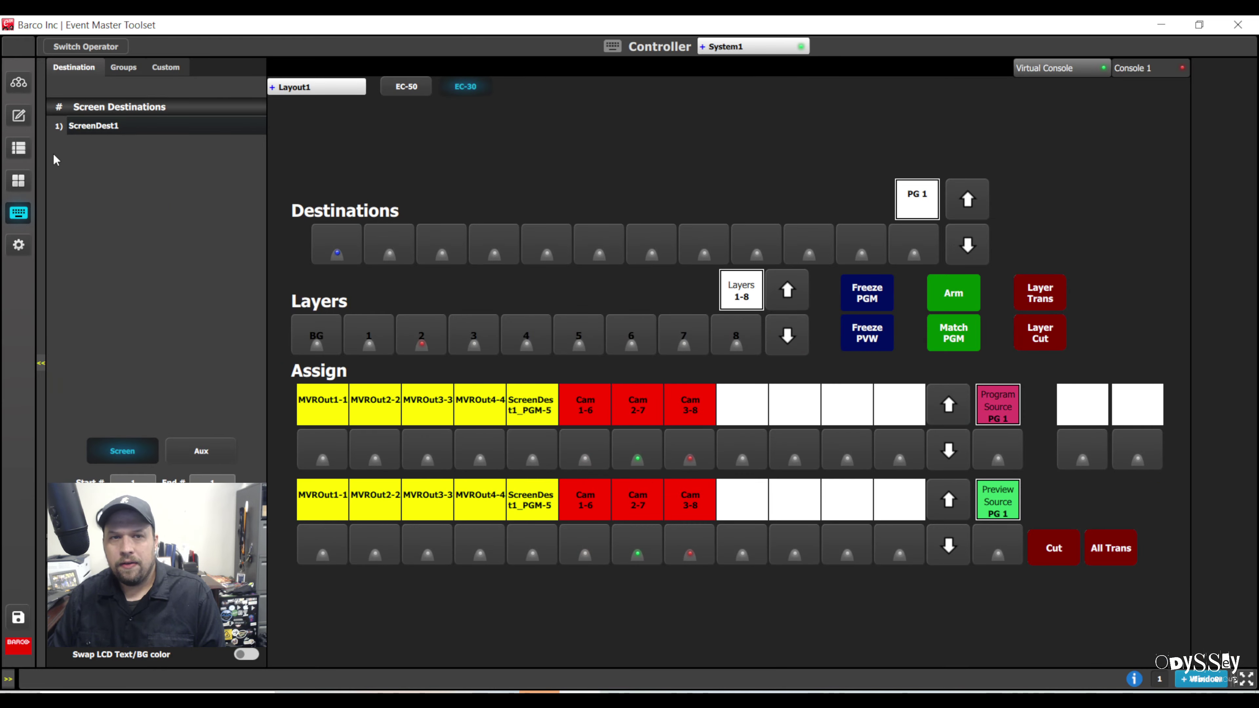
left_click(18, 115)
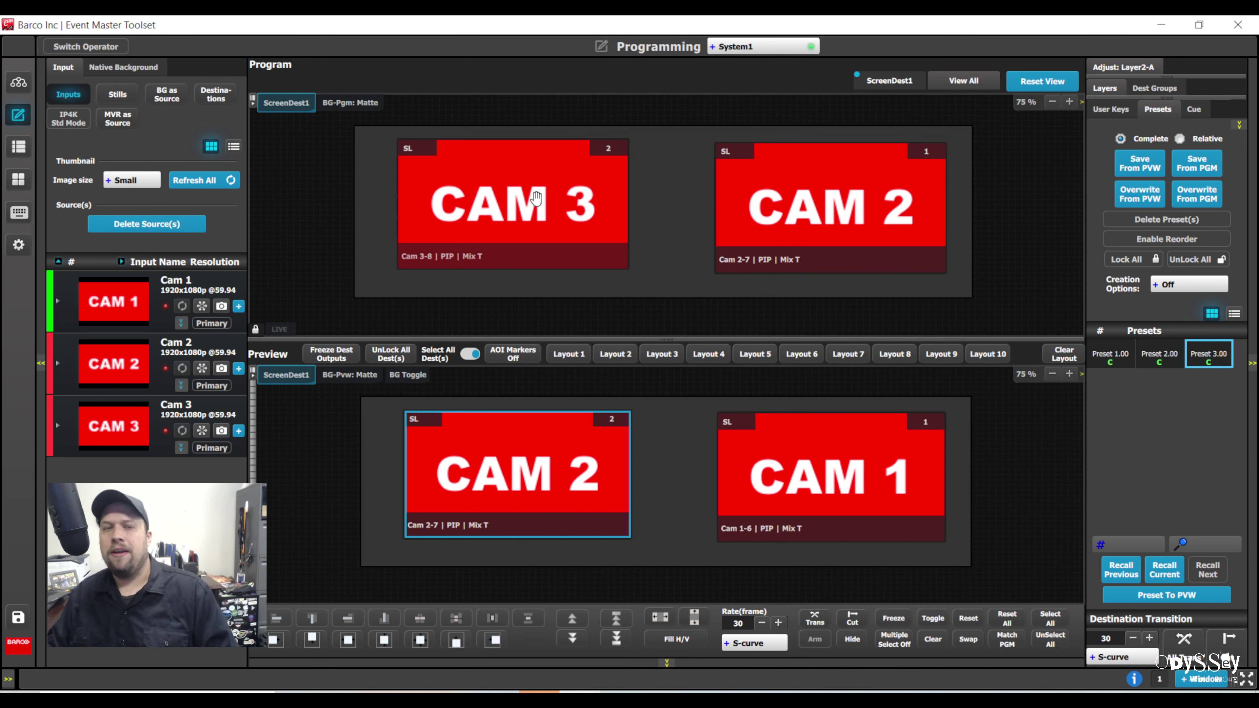
Open the Multiviewer page and apply the 2x10 window template to MVROut4.
left_click(18, 183)
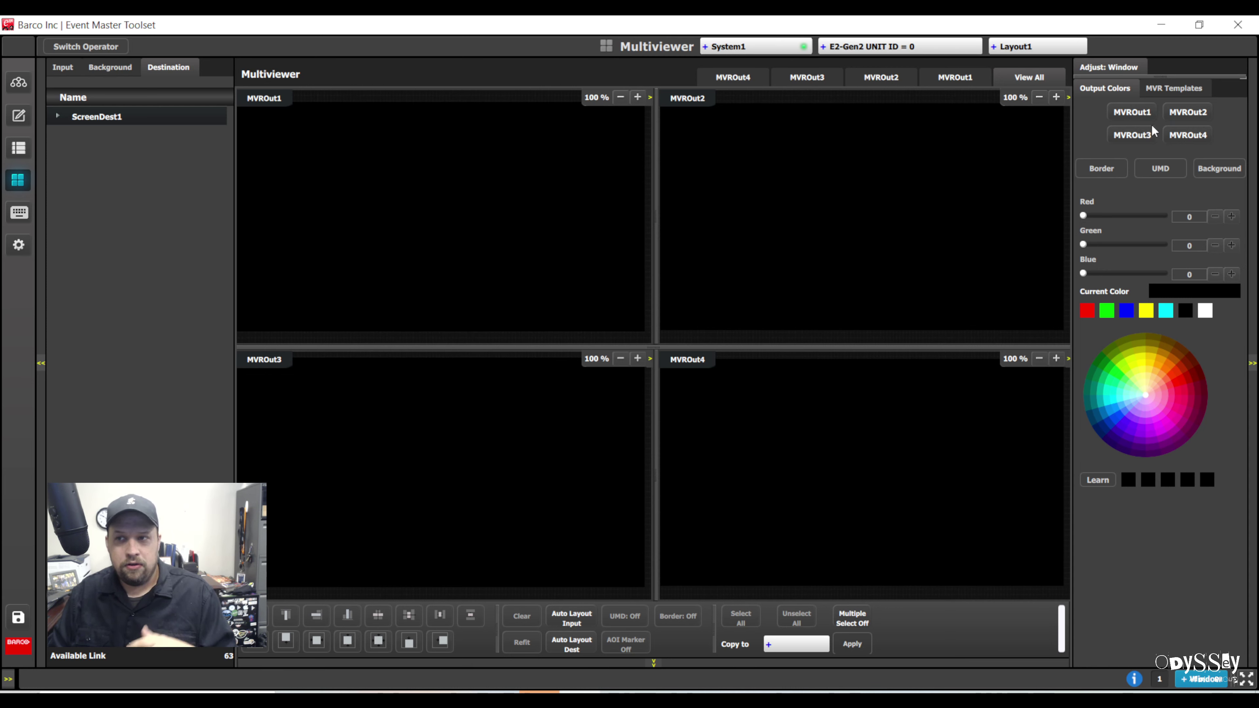
left_click(1188, 134)
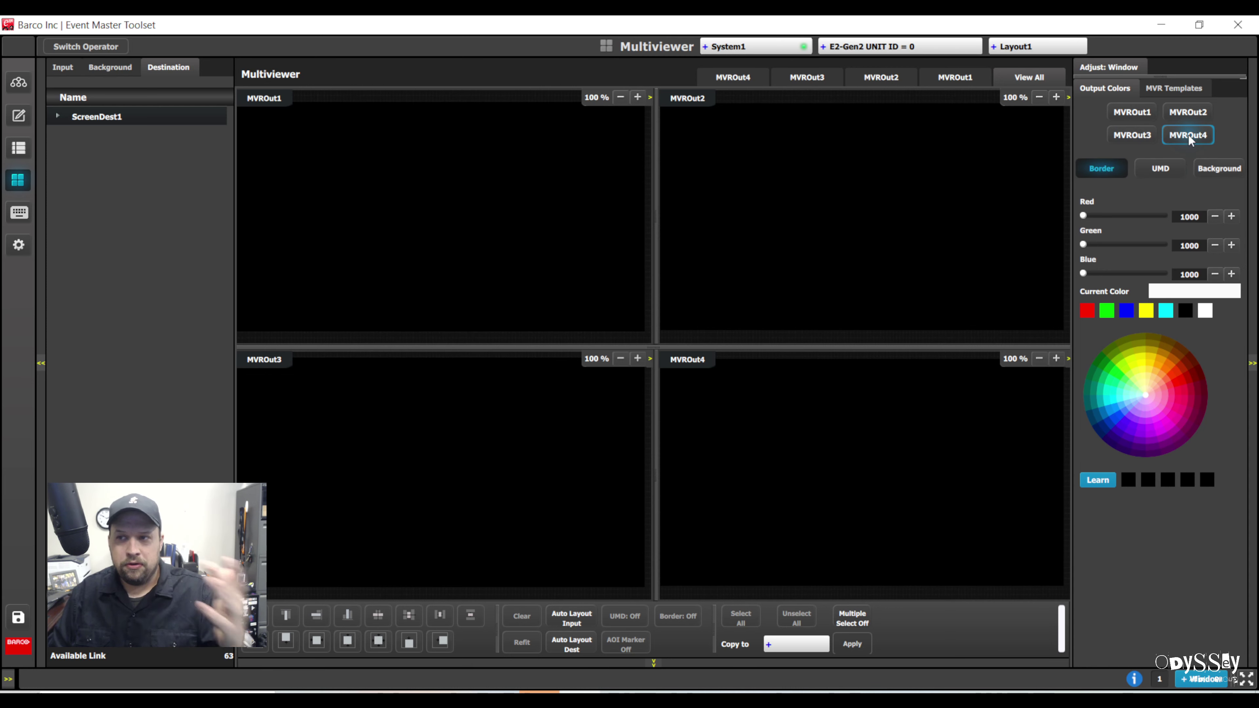
left_click(1177, 89)
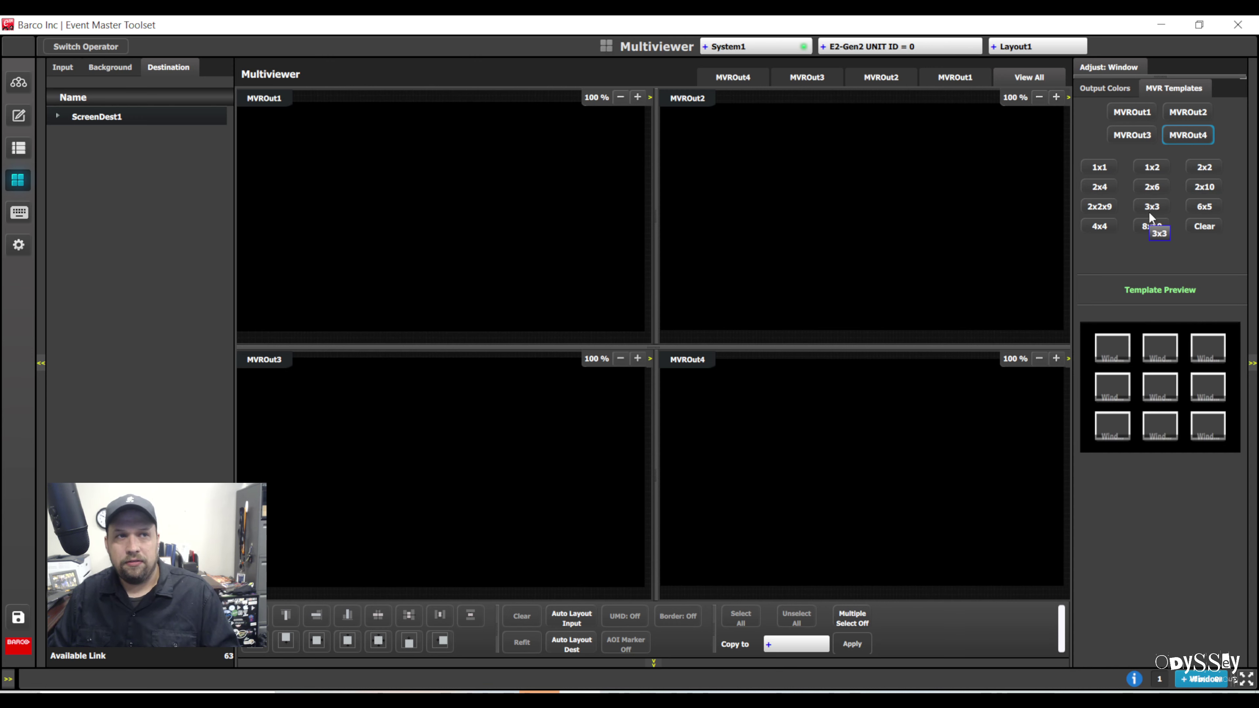
left_click(1198, 183)
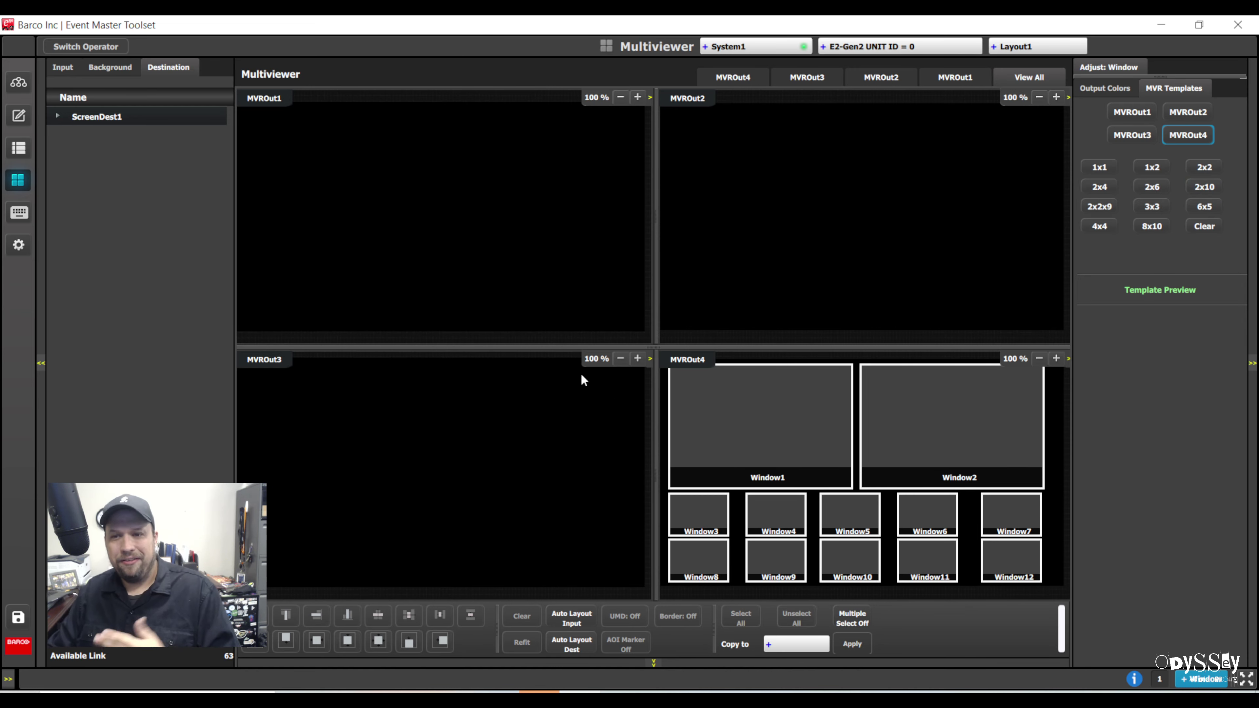
Assign ScreenDest1's Program to Window2 and its Preview to Window1 on MVROut4.
left_click(57, 116)
left_click_drag(101, 139, 987, 431)
left_click_drag(95, 155, 749, 449)
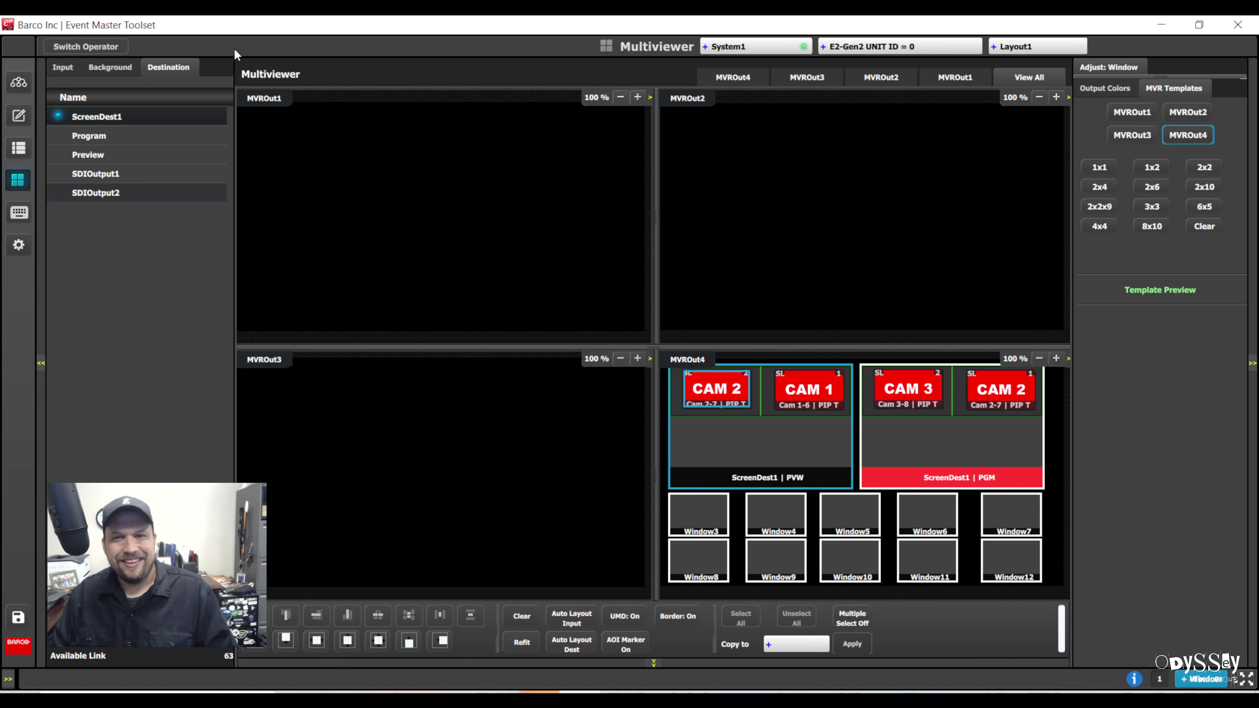
Enable Operator 1 in the Multi-Operator view of the Configuration page.
left_click(19, 82)
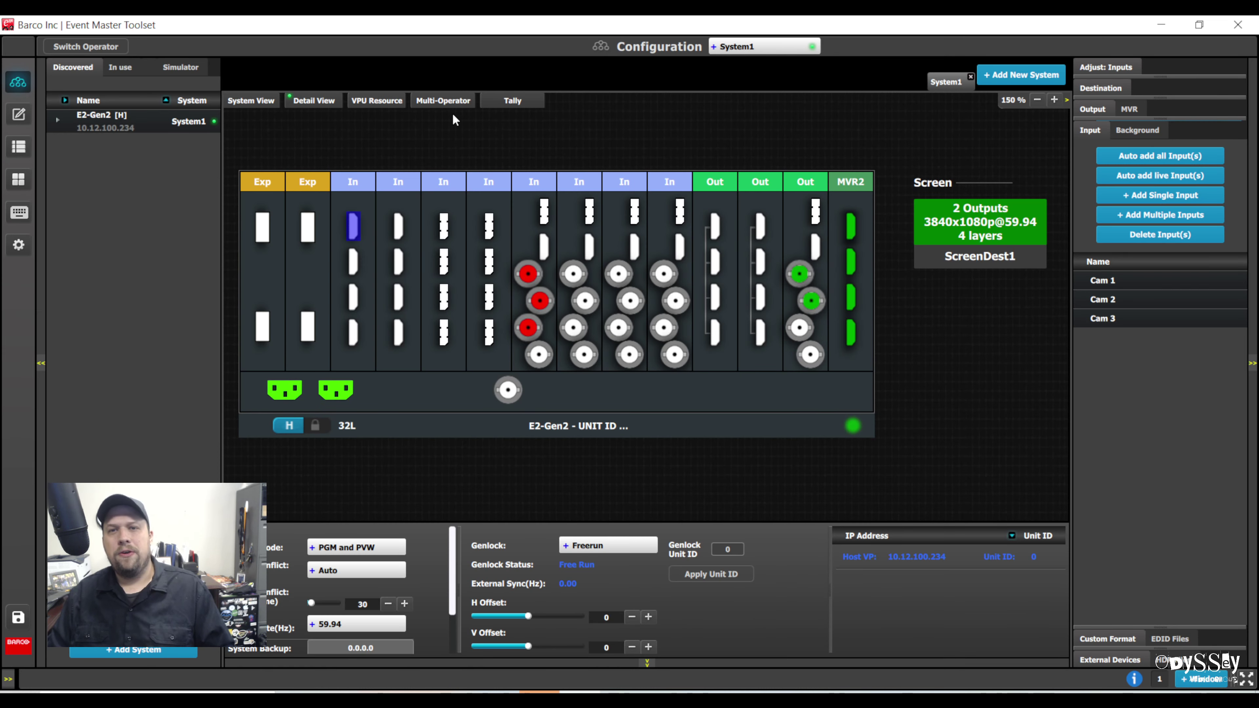
left_click(445, 102)
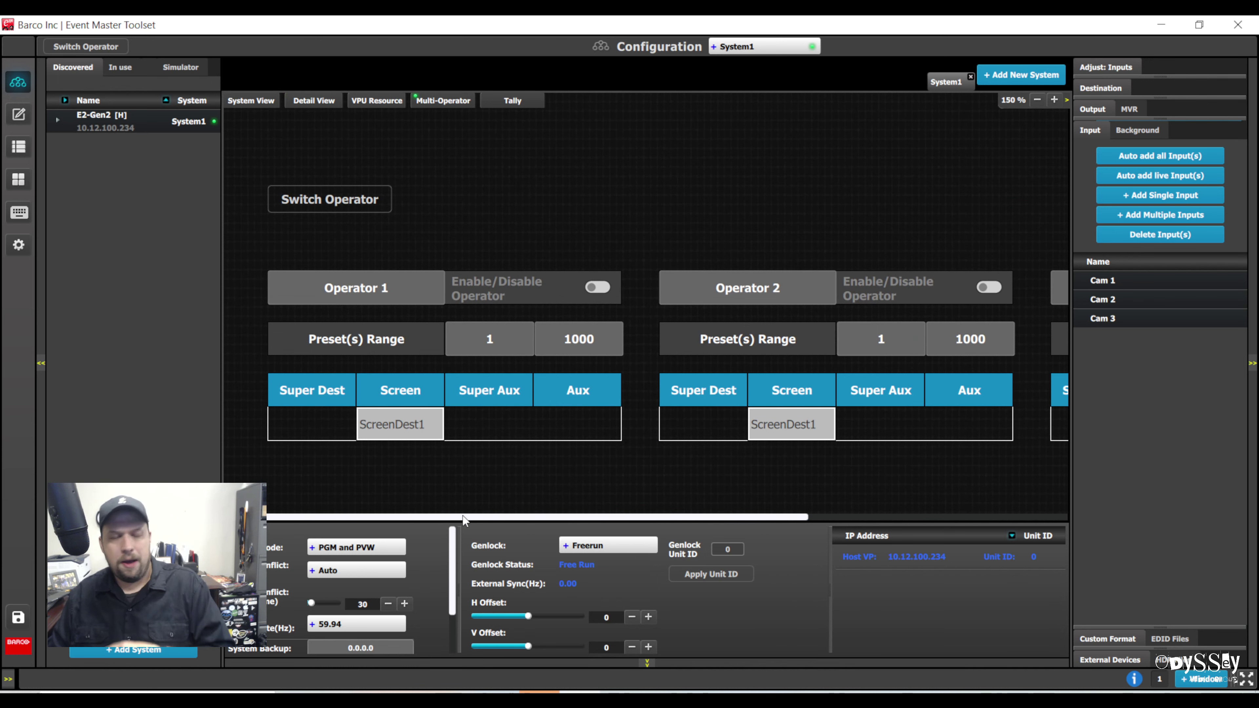
left_click(597, 287)
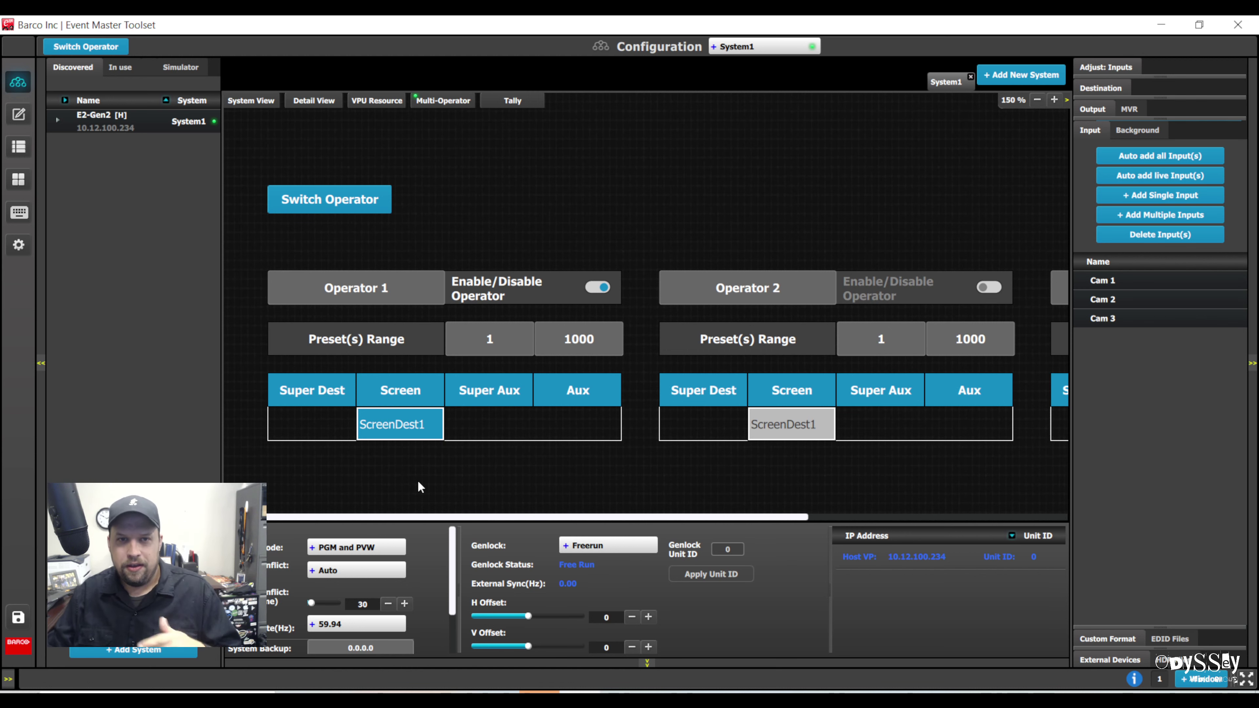
Return to Programming, list the destination sources and expand ScreenDest1.
left_click(18, 114)
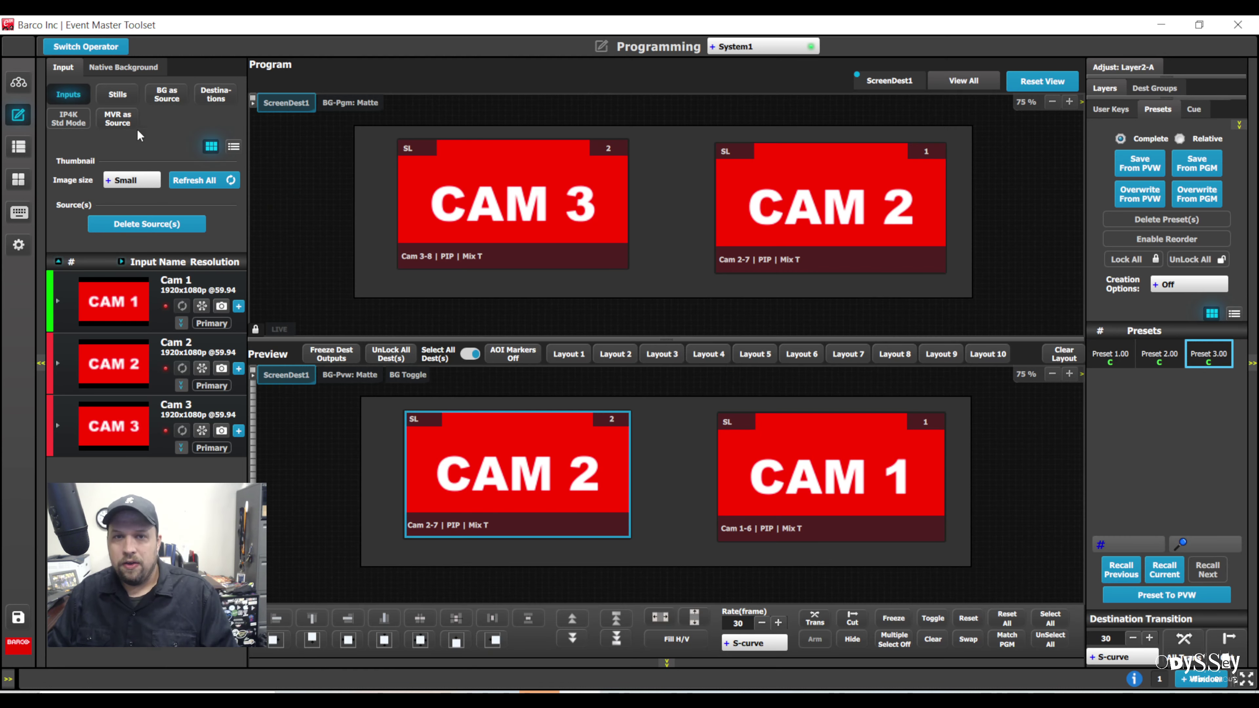
left_click(232, 99)
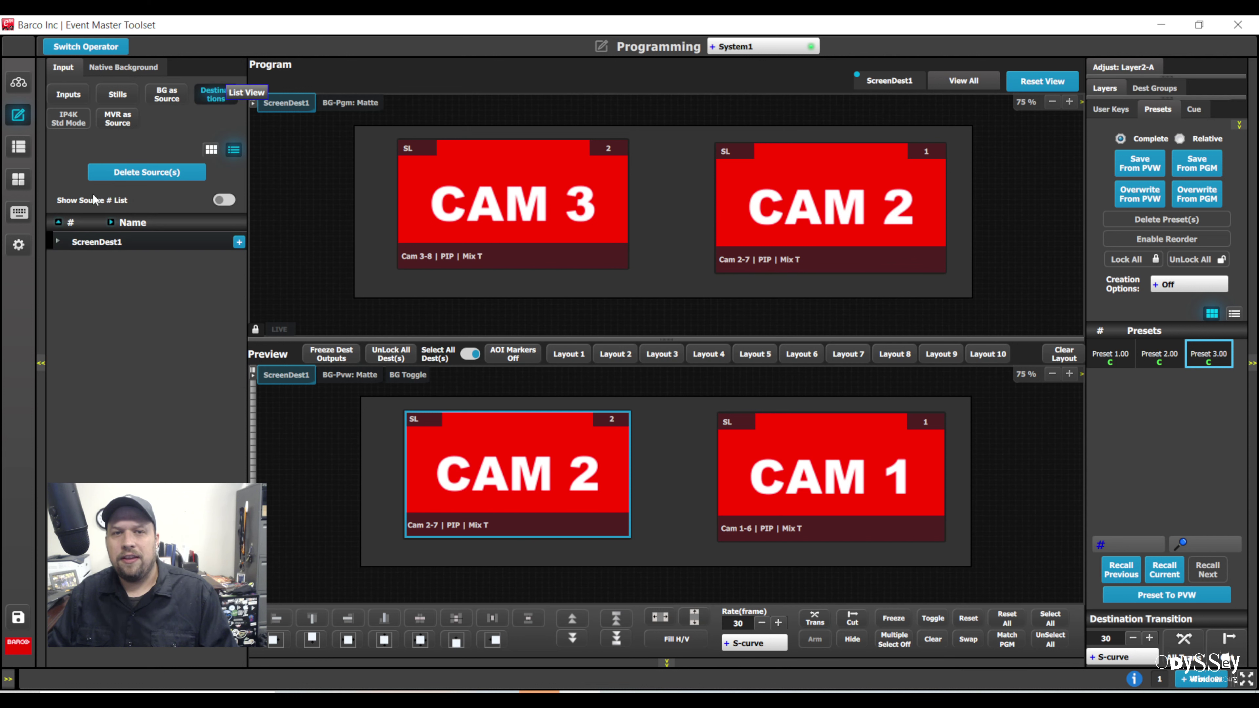
left_click(67, 247)
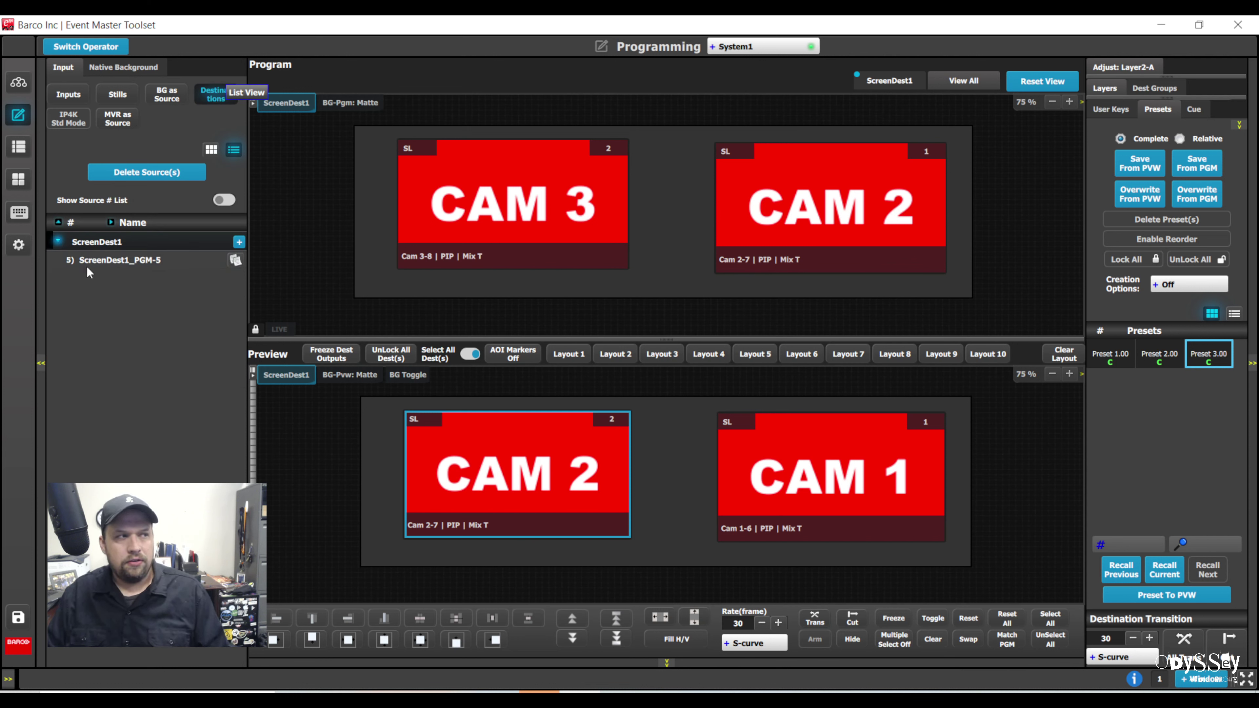